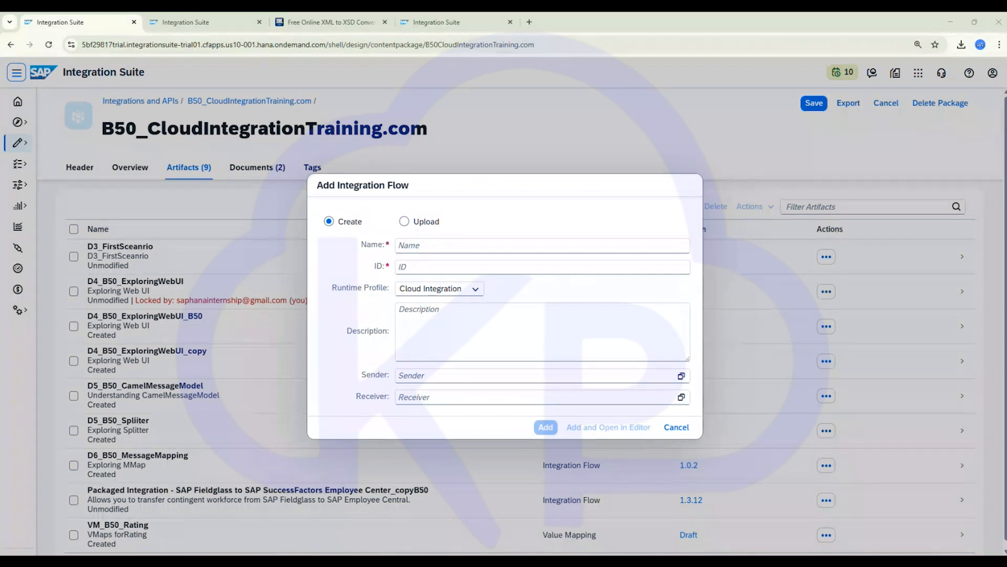
# - Create a new integration flow named D6_B50_Convererter in the package
pyautogui.click(422, 250)
pyautogui.write('C=B')
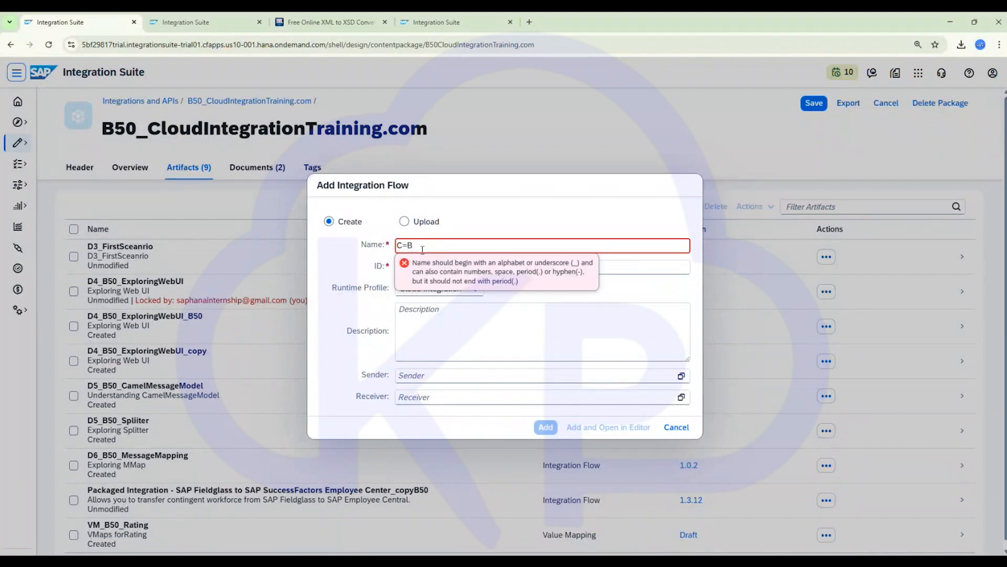
pyautogui.press('BackSpace')
pyautogui.press('BackSpace')
pyautogui.press('BackSpace')
pyautogui.write('D6')
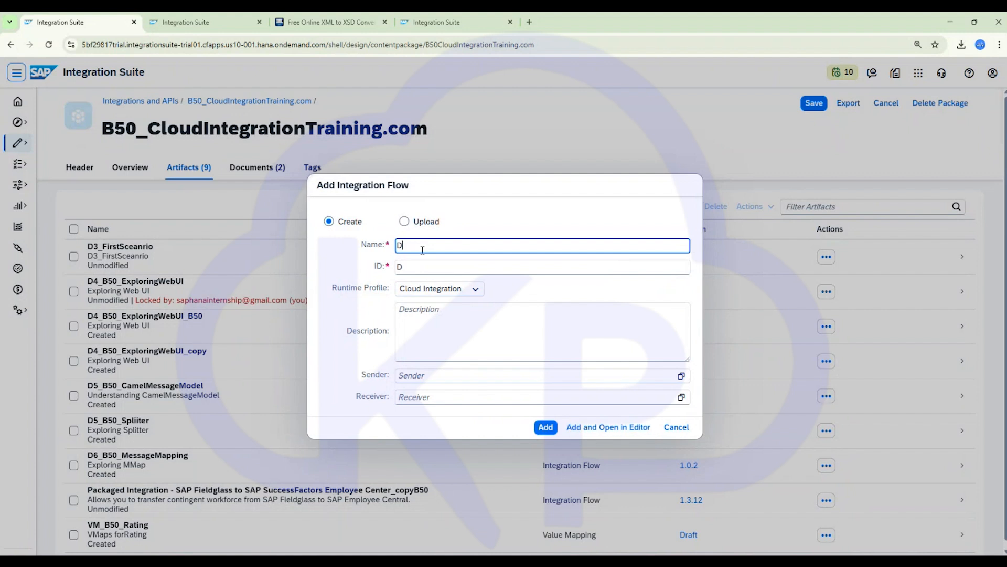
pyautogui.write('_B50_Convererter')
pyautogui.click(544, 428)
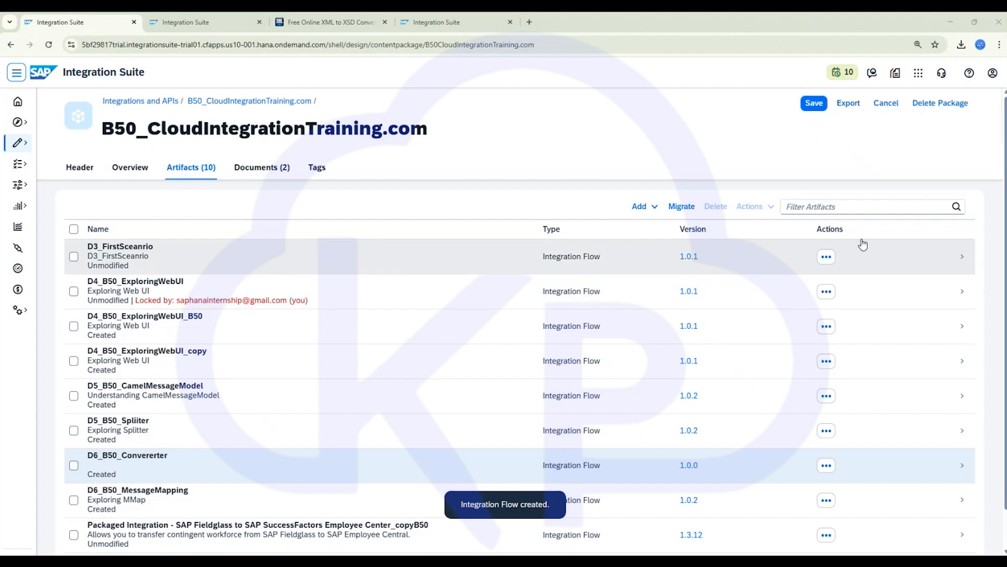
# - Filter the package artifacts by "conv" and open the D6_B50_Convererter integration flow
pyautogui.click(827, 207)
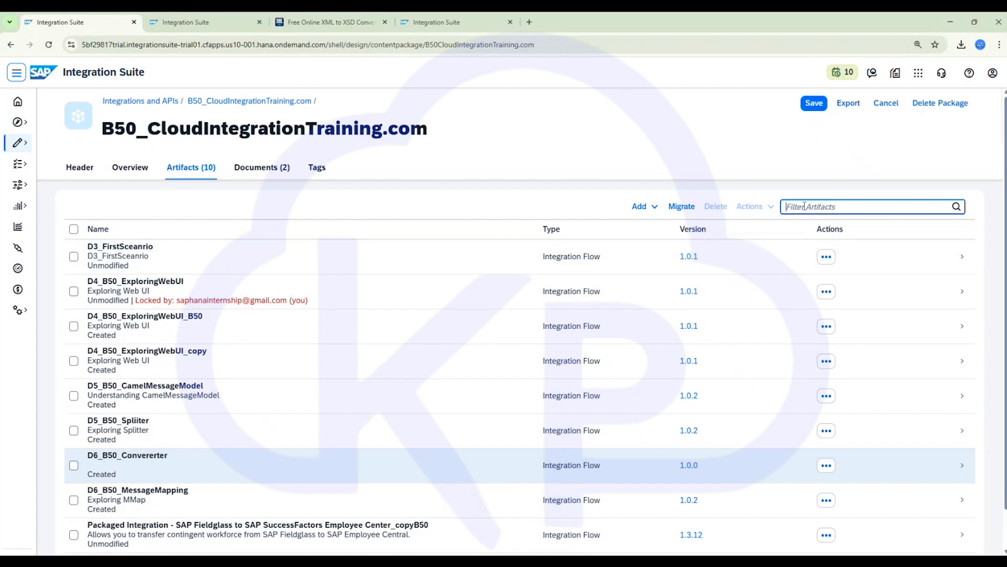
pyautogui.write('conv')
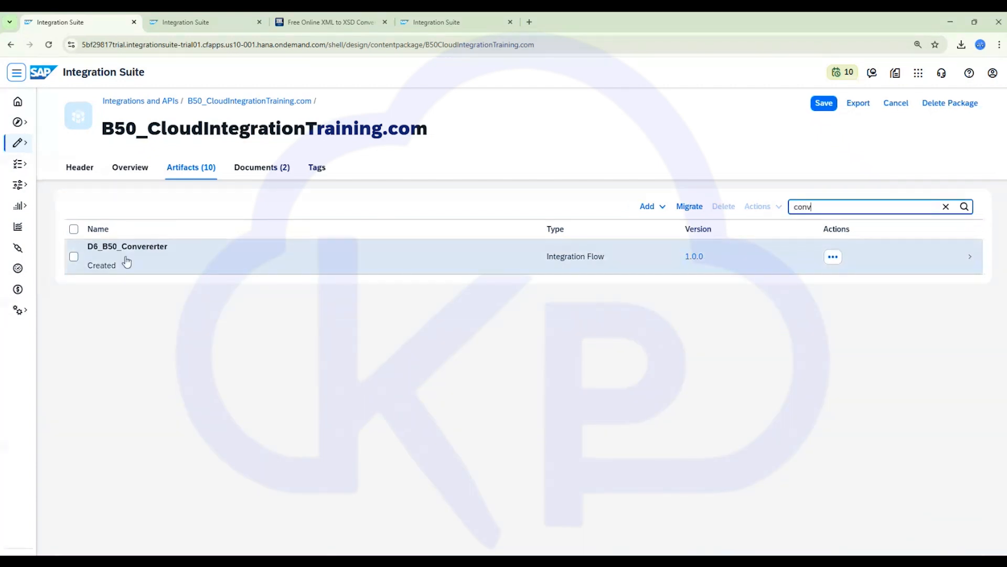
pyautogui.click(127, 262)
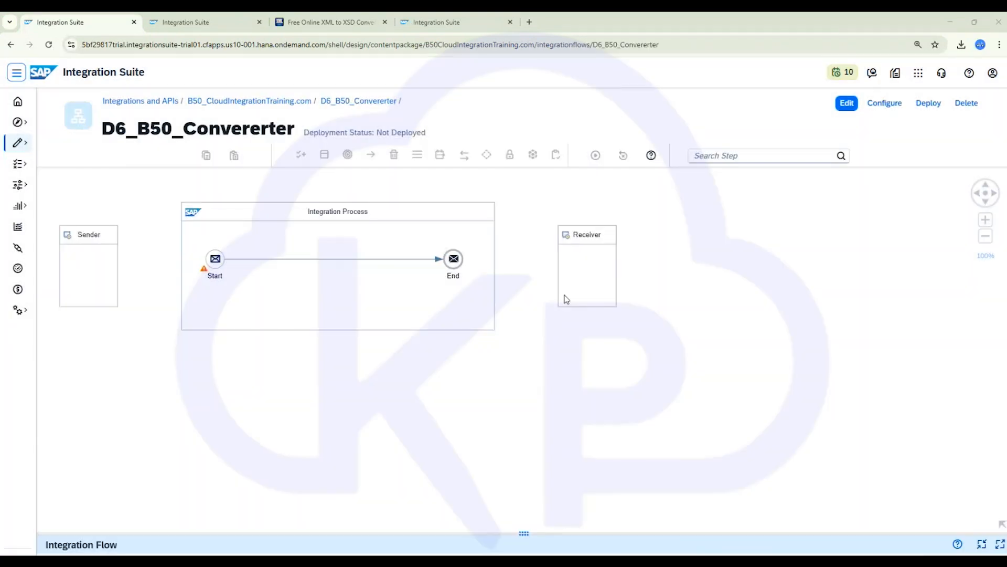
# - Switch the integration flow to edit mode and move the Receiver and Sender farther apart from the process
pyautogui.click(606, 262)
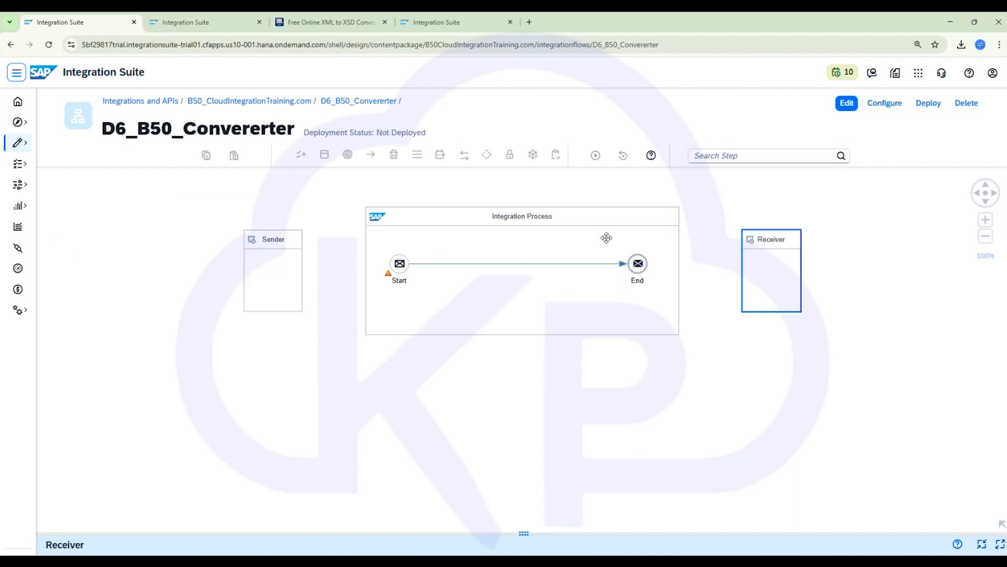
pyautogui.scroll(-2, 489, 414)
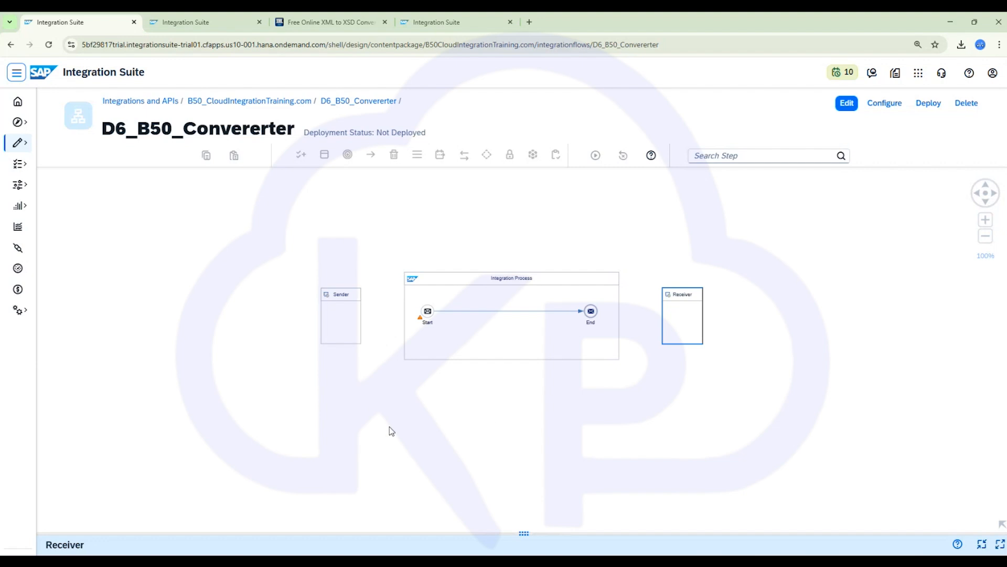
pyautogui.moveTo(487, 412); pyautogui.dragTo(390, 428)
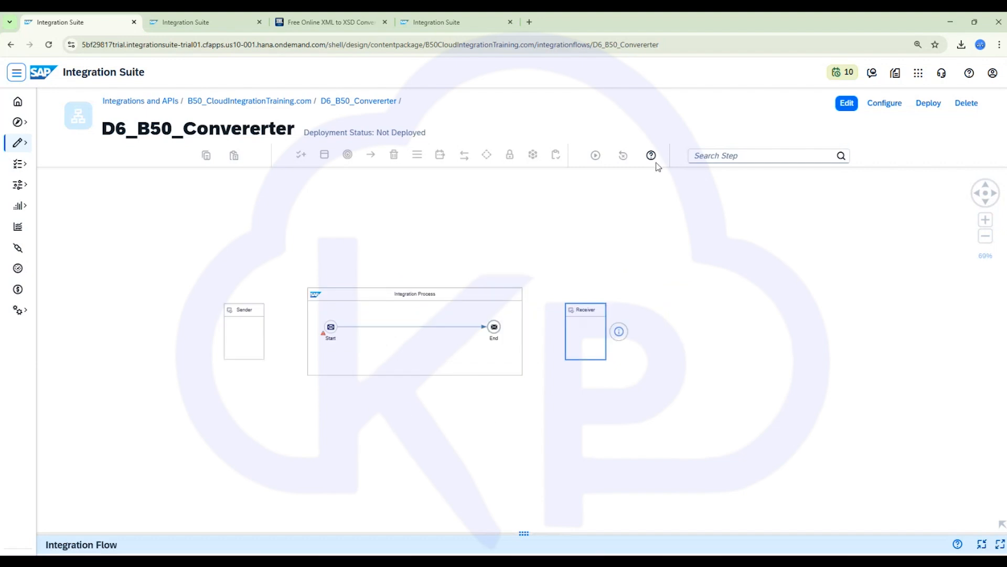
pyautogui.moveTo(589, 315); pyautogui.dragTo(612, 314)
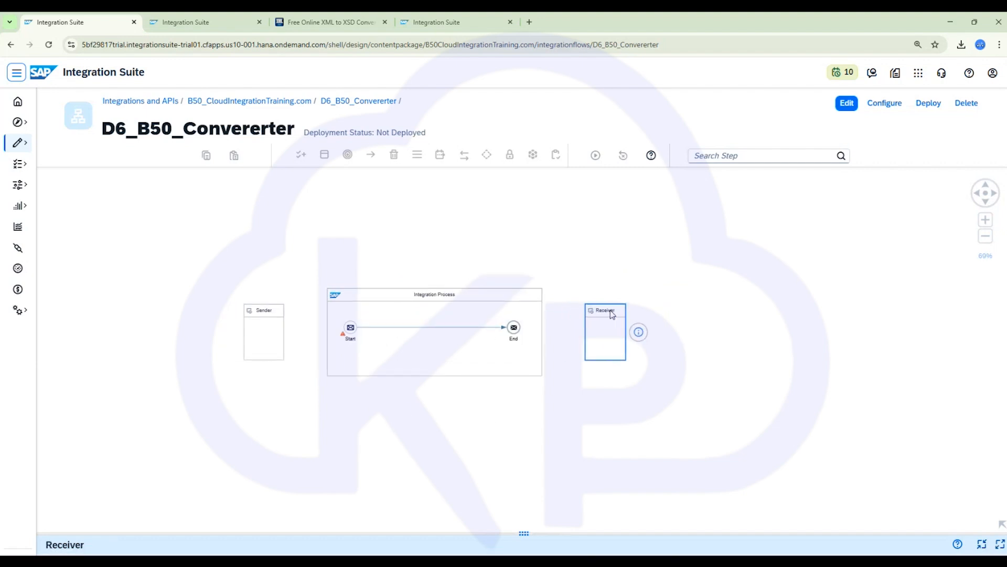
pyautogui.click(846, 104)
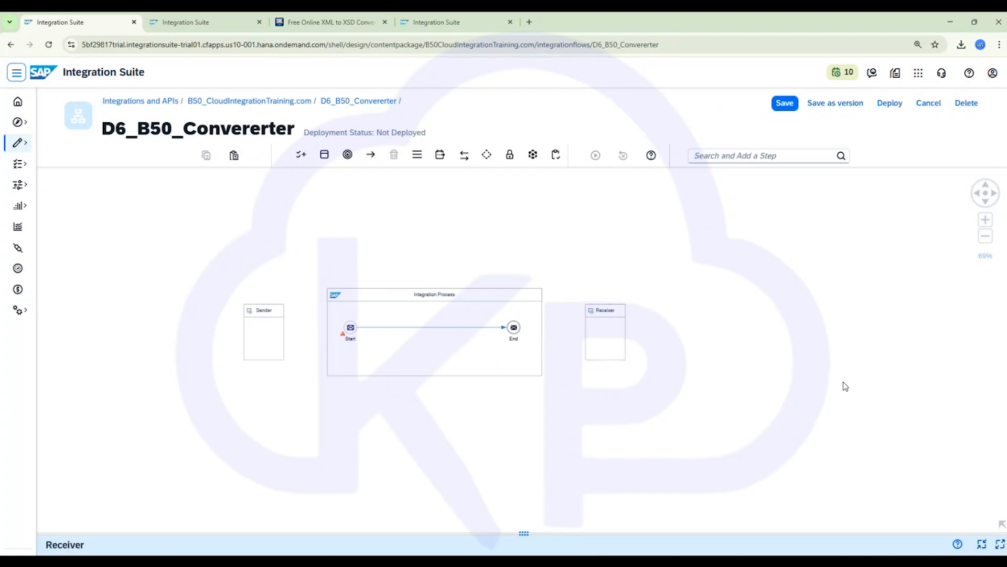
pyautogui.moveTo(620, 320); pyautogui.dragTo(839, 321)
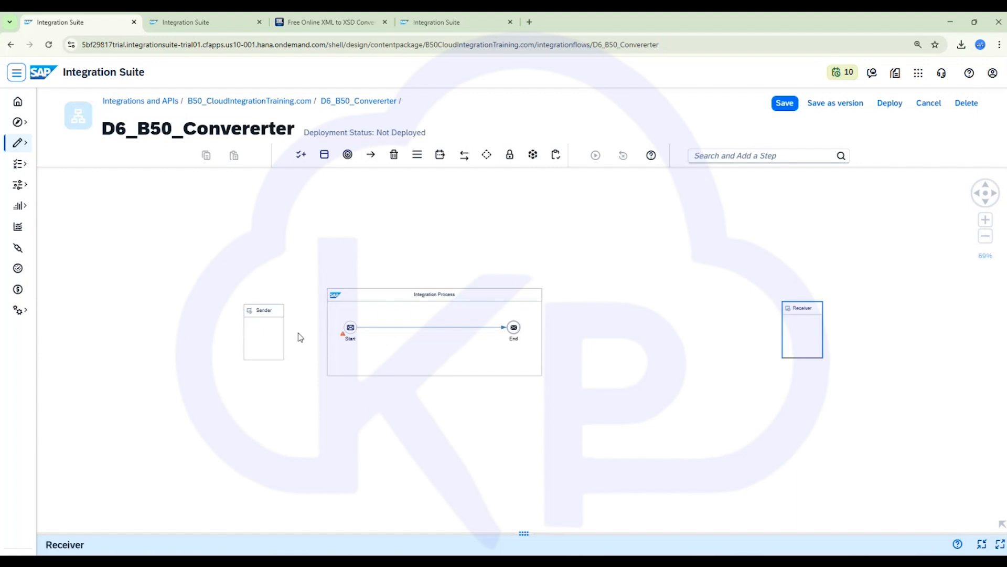
pyautogui.moveTo(270, 332); pyautogui.dragTo(169, 326)
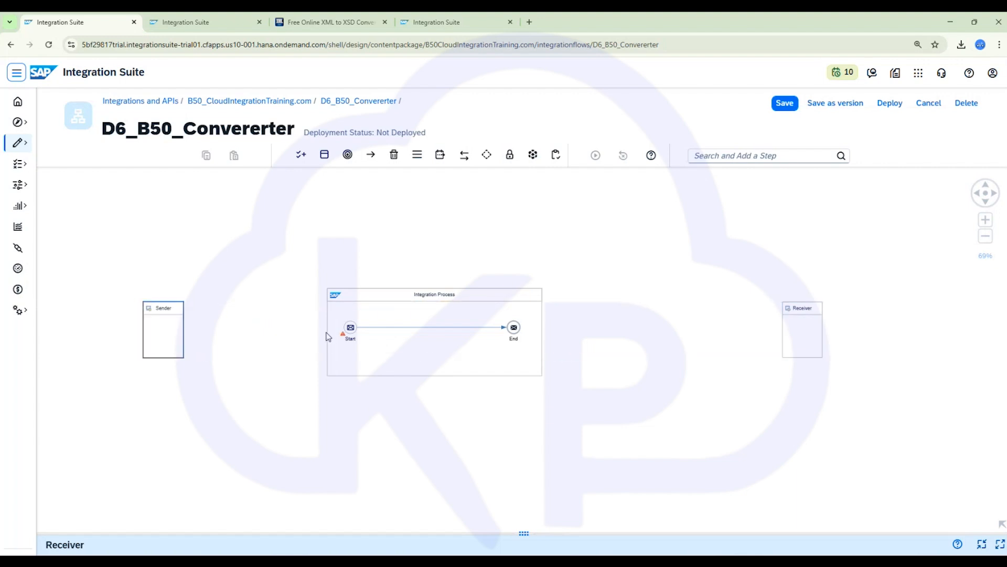
# - Widen the Integration Process pool toward the Receiver
pyautogui.click(327, 334)
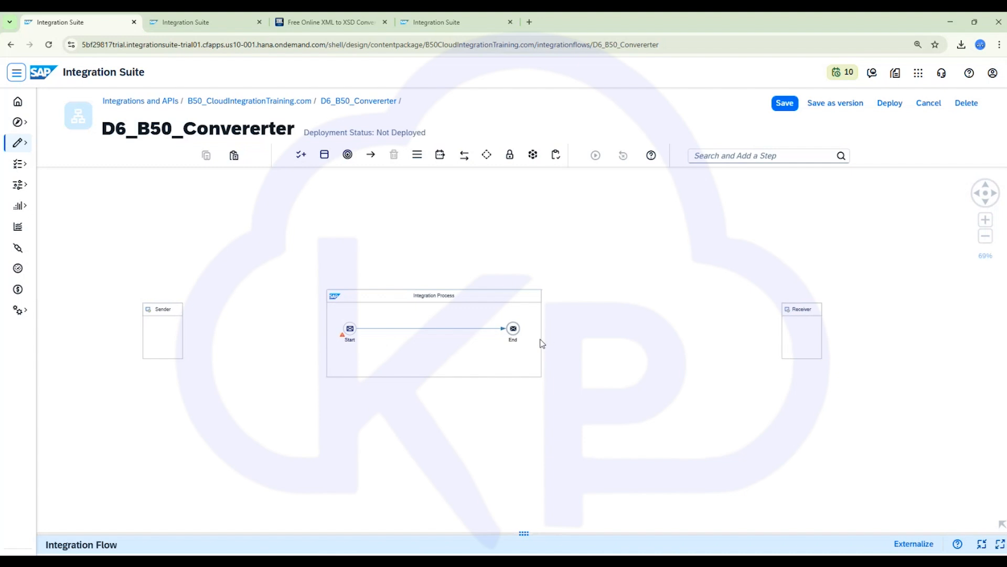
pyautogui.moveTo(538, 337); pyautogui.dragTo(540, 335)
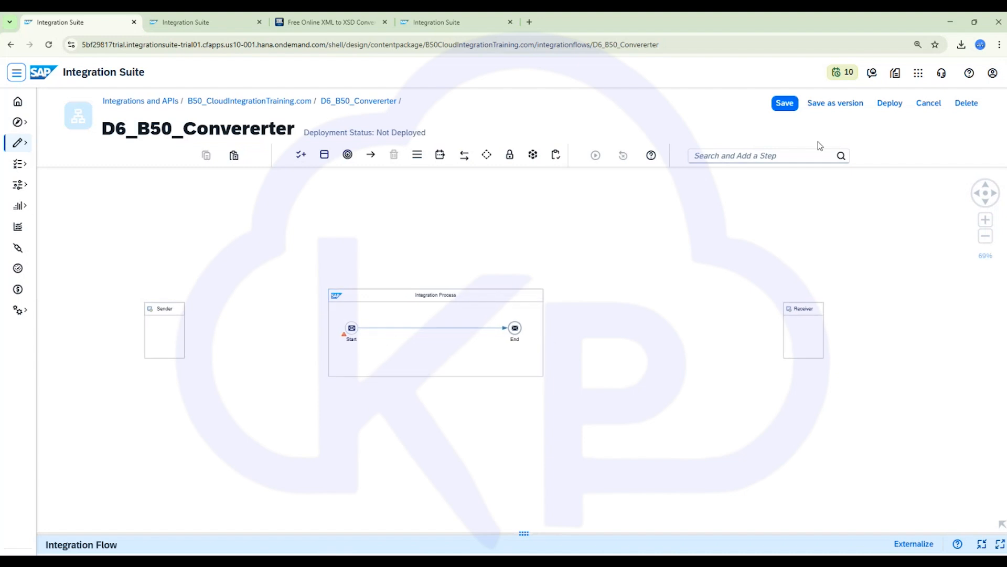
pyautogui.click(544, 336)
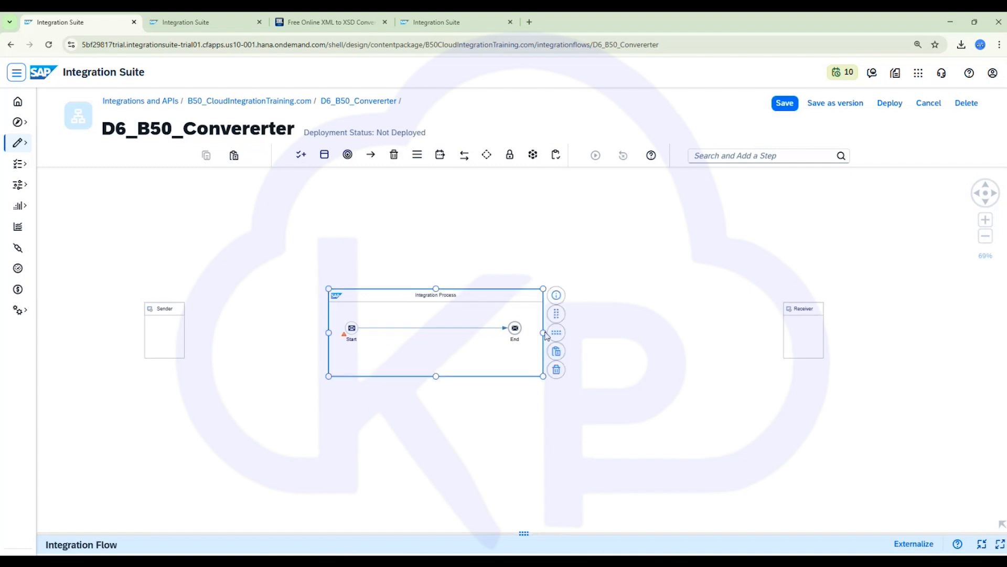
pyautogui.moveTo(543, 333); pyautogui.dragTo(654, 333)
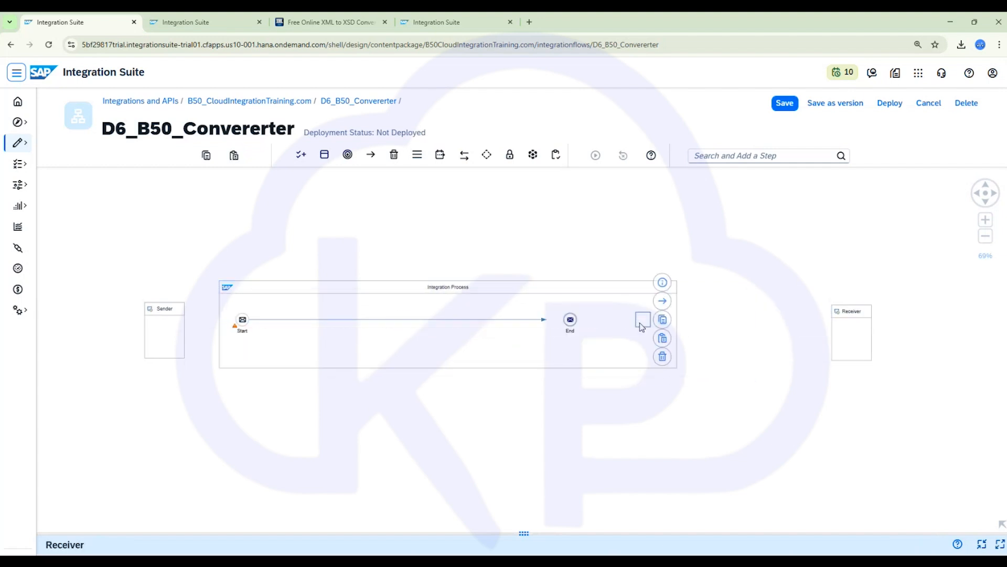
# - Delete the message flow connecting Start and End
pyautogui.click(419, 326)
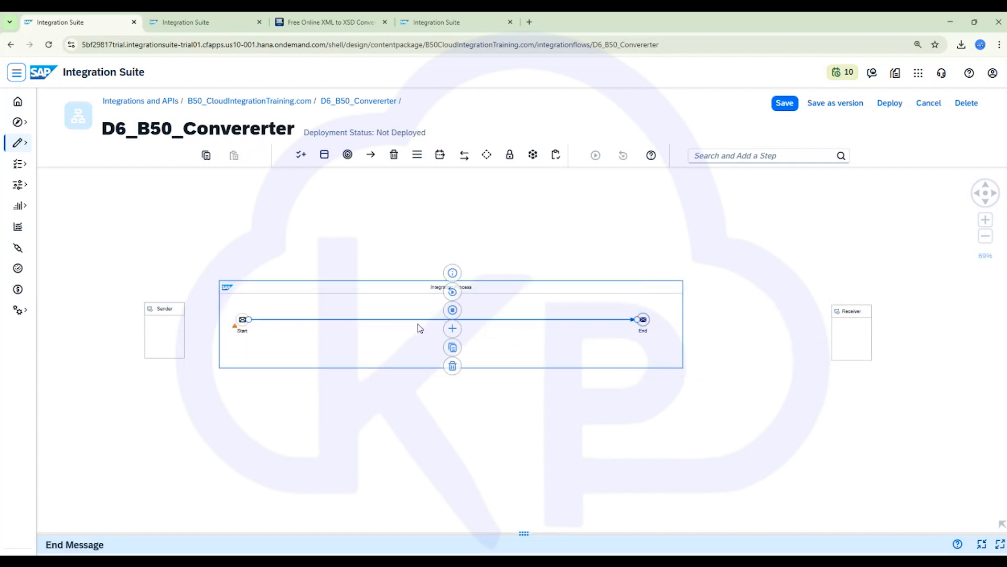
pyautogui.click(453, 366)
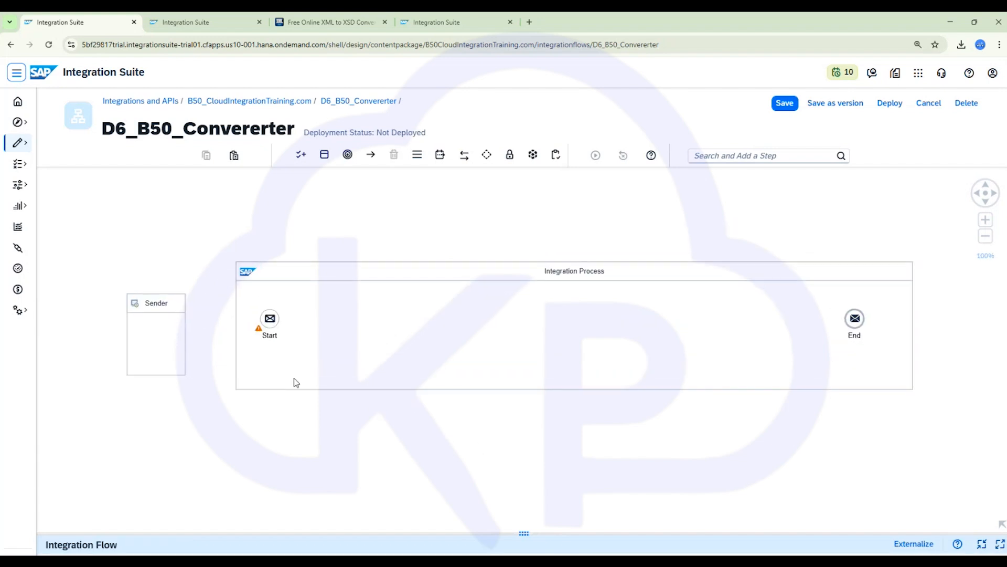
pyautogui.click(382, 361)
# - In the notes file, add a dashed separator and a "converter" heading, then paste the sample Records XML beneath
pyautogui.click(646, 561)
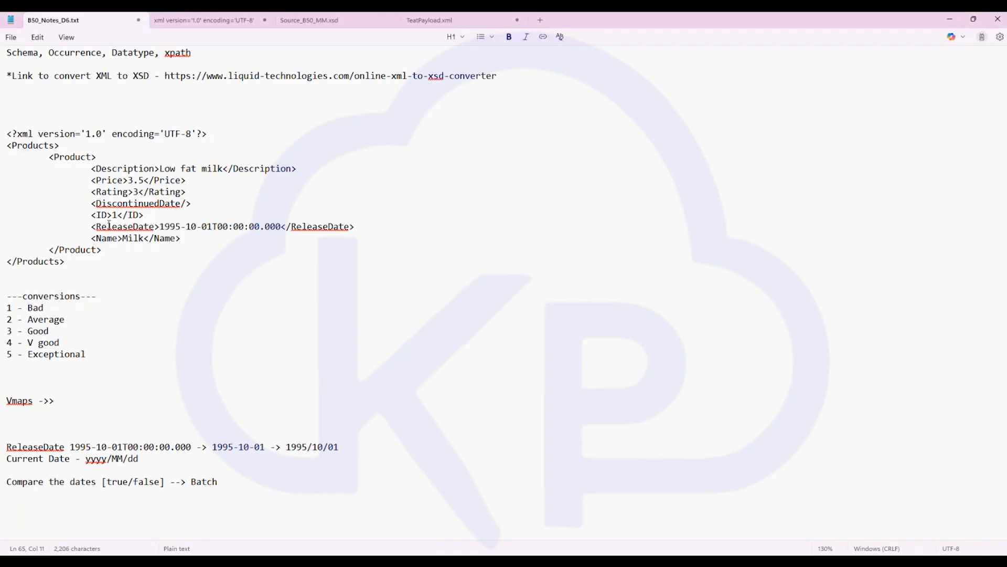
pyautogui.scroll(-4, 109, 225)
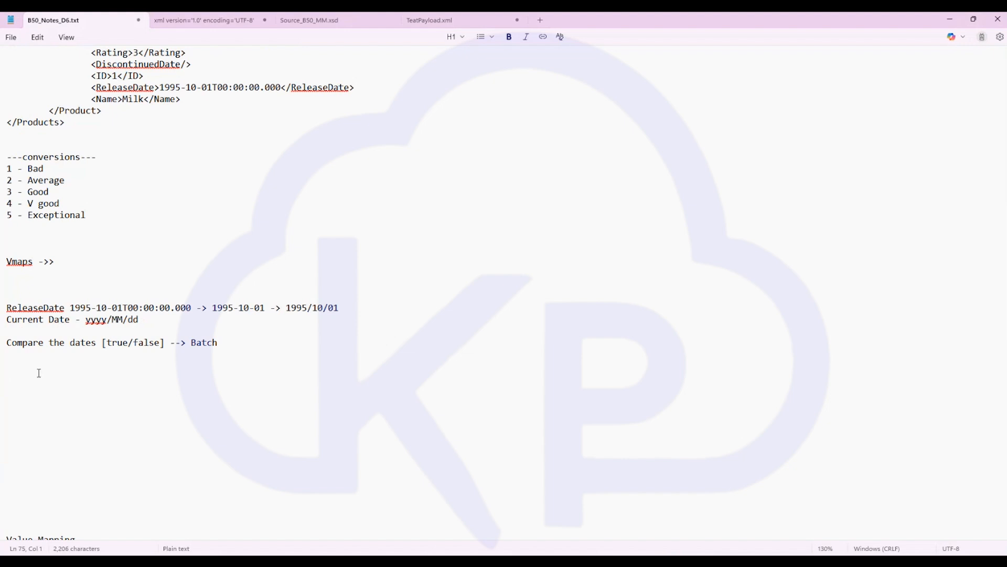
pyautogui.write('-------------------------')
pyautogui.press('Return')
pyautogui.write('converter')
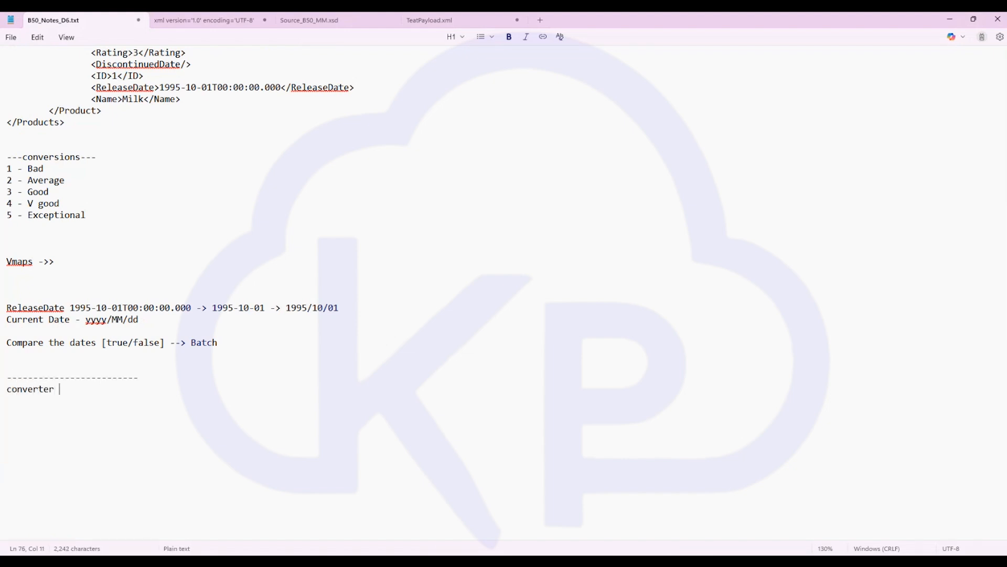
pyautogui.press('Return')
pyautogui.write("<?xml version='1.0' encoding='UTF-8'?> <Records> \t<output> \t\t<CustomerName>ABCD</CustomerName> \t\t<Address>Delhi</Address> \t\t<NoRange>001</NoRange> \t</output> \t<output> \t\t<CustomerName>WXYZ</CustomerName> \t\t<Address>Mumbai</Address> \t\t<NoRange>002</NoRange> \t</output> \t<output> \t\t<CustomerName>EFGH</CustomerName> \t\t<Address>Chennai</Address> \t\t<NoRange>003</NoRange> \t</output> </Records>")
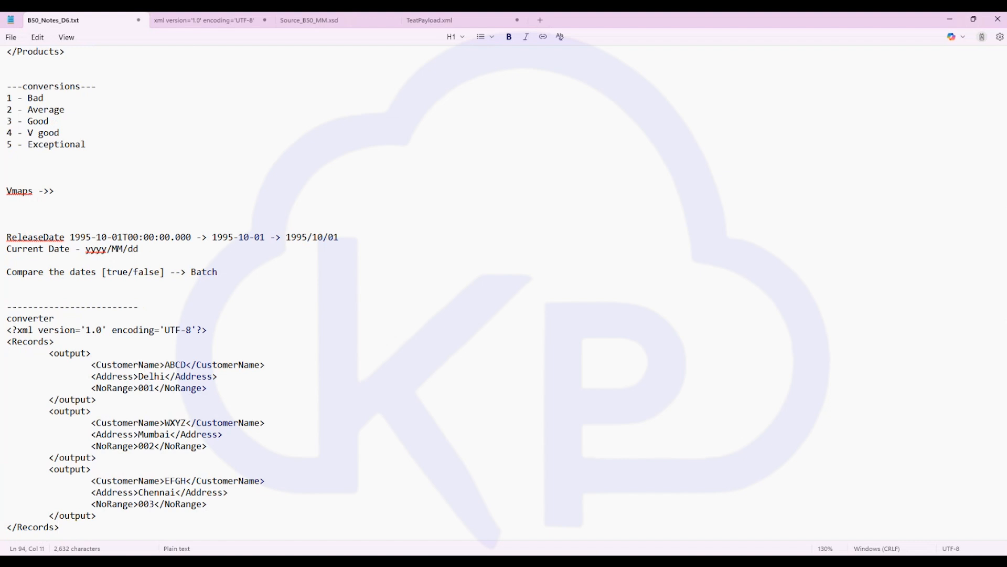
pyautogui.press('Return')
pyautogui.press('Return')
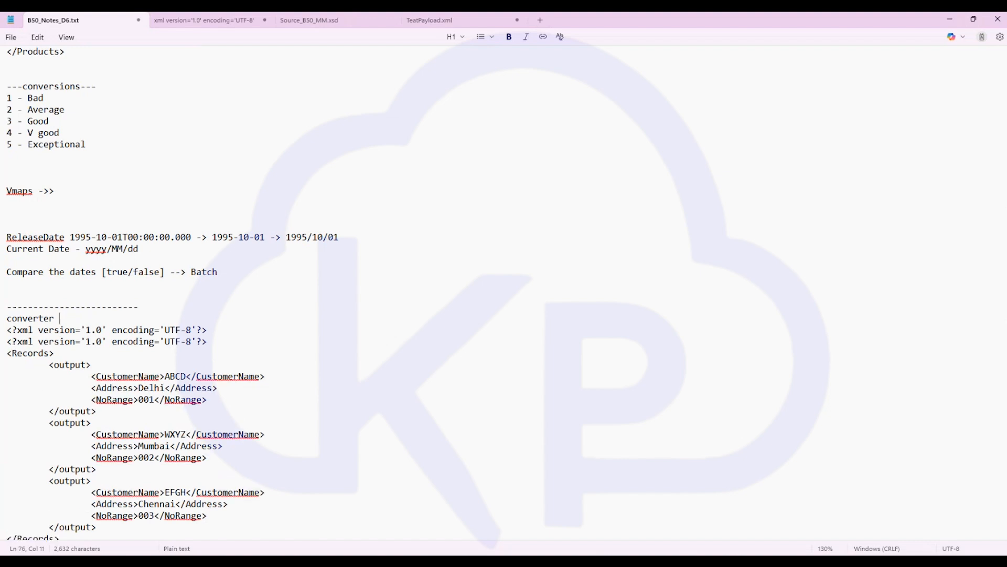
pyautogui.scroll(-4, 634, 371)
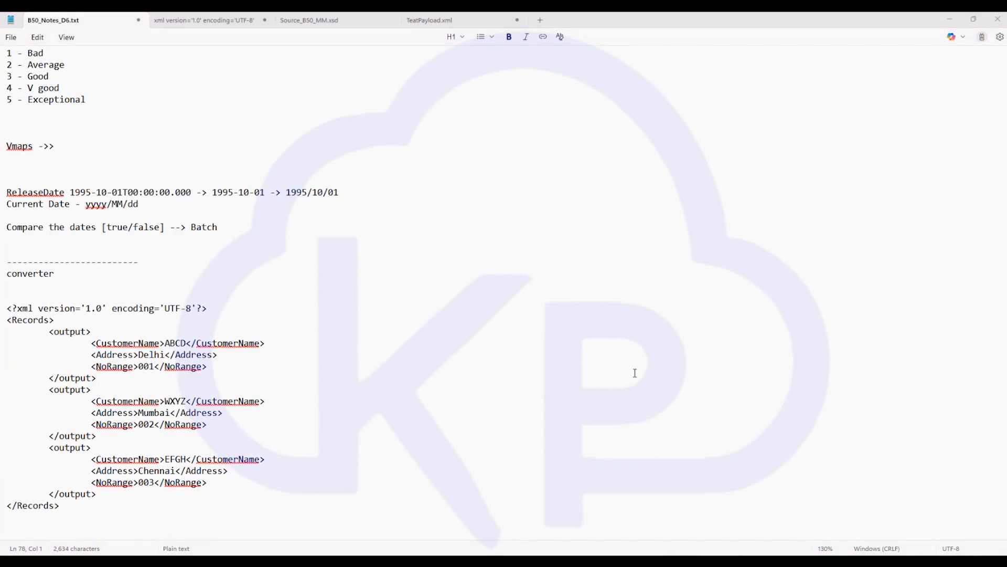
# - Examine the pasted XML's Records root and its repeating output blocks
pyautogui.moveTo(95, 401); pyautogui.dragTo(153, 286)
pyautogui.click(326, 294)
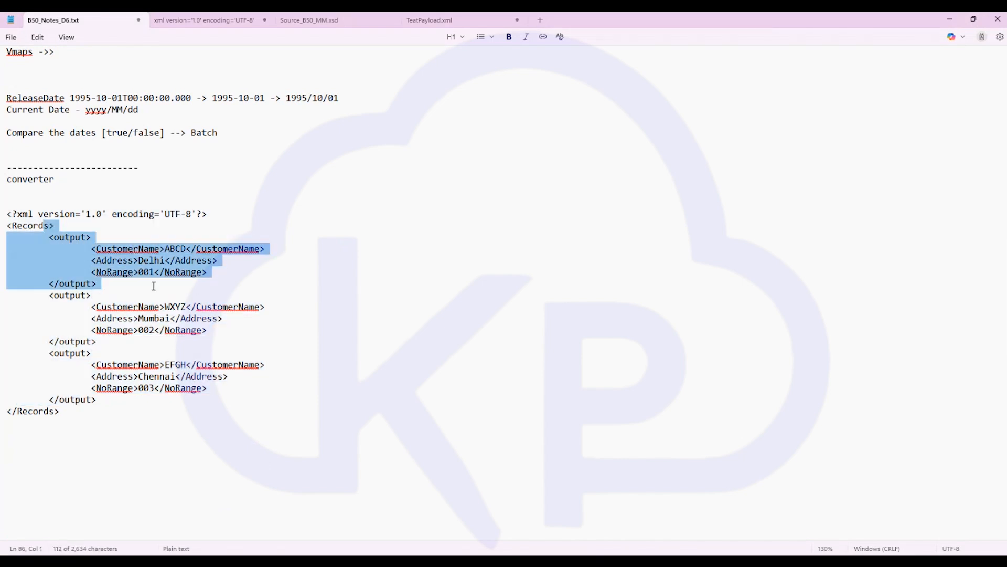
pyautogui.click(157, 288)
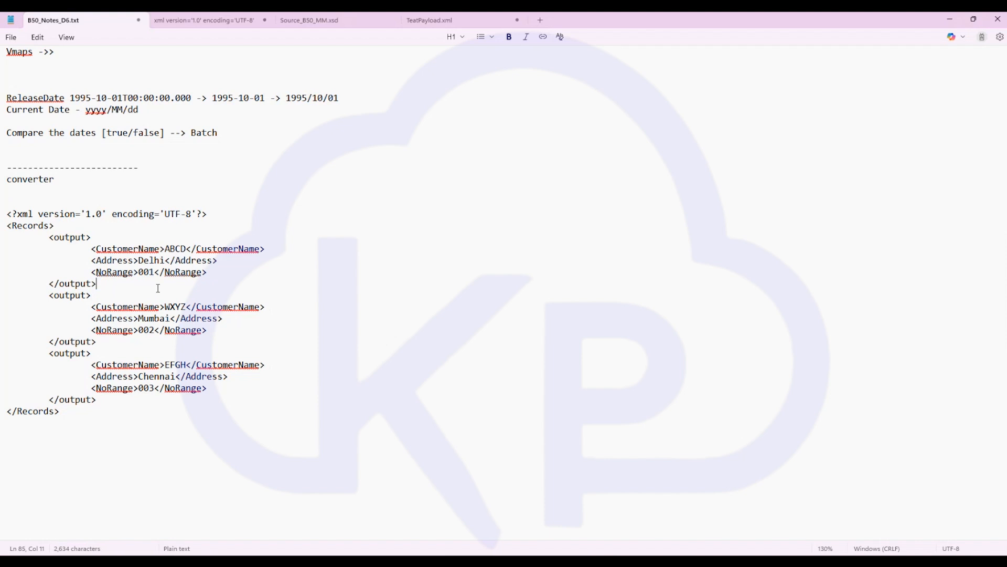
pyautogui.moveTo(50, 237); pyautogui.dragTo(102, 284)
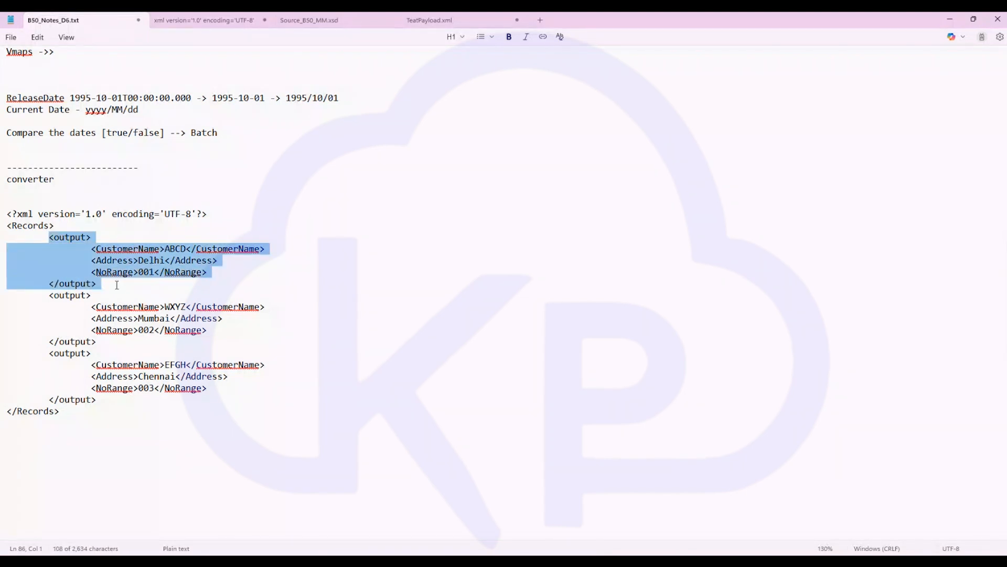
pyautogui.click(144, 307)
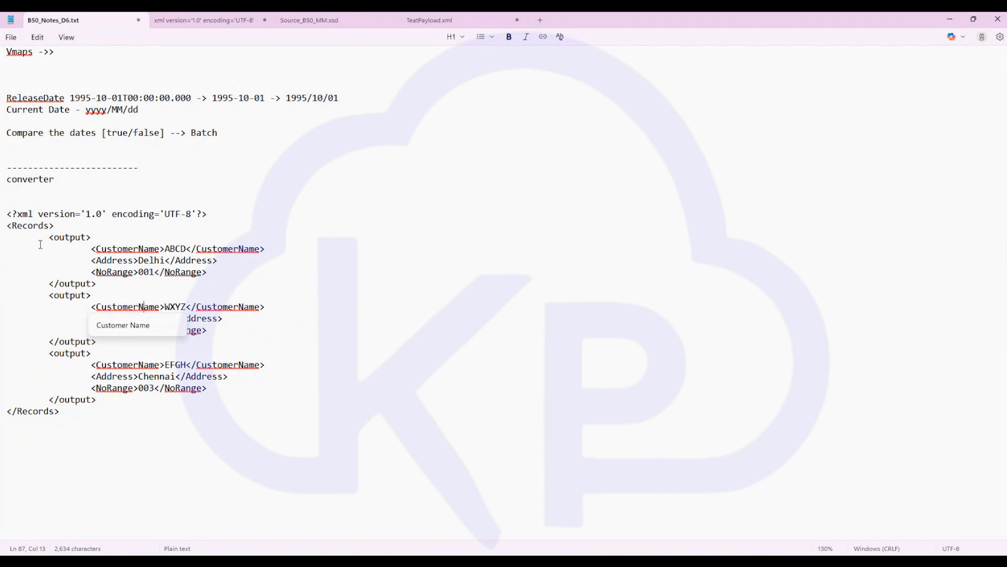
pyautogui.doubleClick(27, 227)
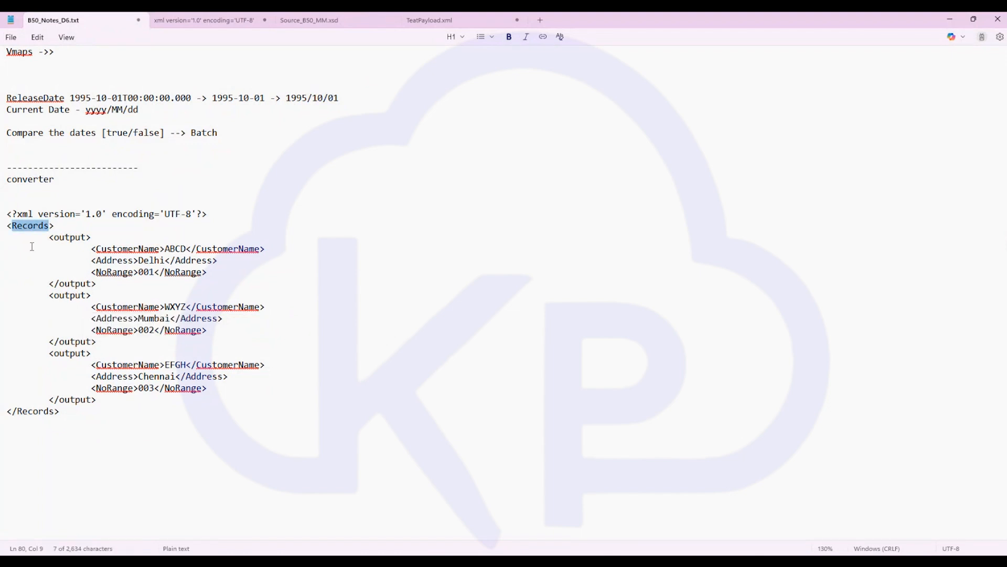
pyautogui.doubleClick(70, 237)
pyautogui.press('Down')
pyautogui.press('Down')
pyautogui.press('Down')
pyautogui.press('Down')
pyautogui.press('Down')
pyautogui.press('Down')
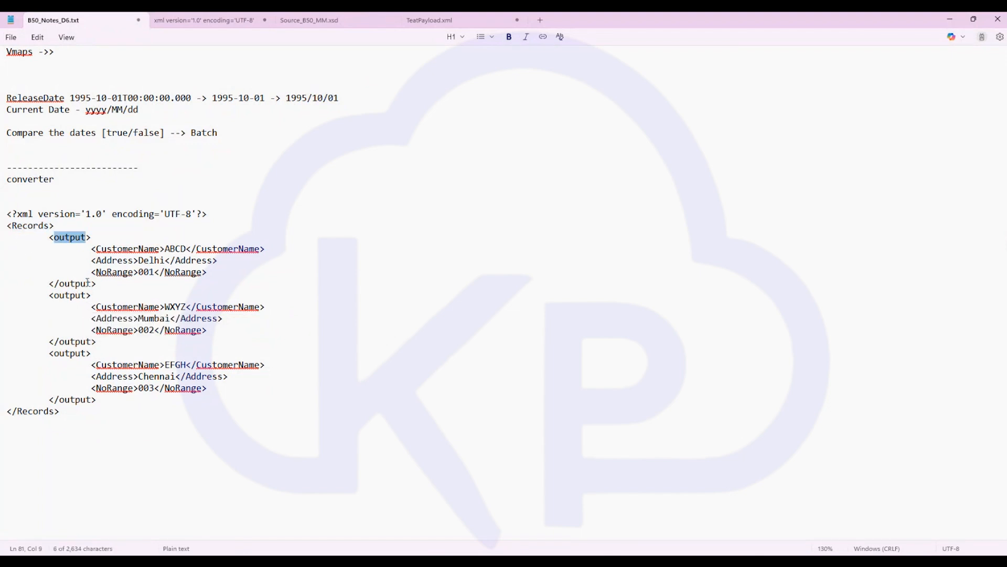
pyautogui.moveTo(97, 283); pyautogui.dragTo(1, 226)
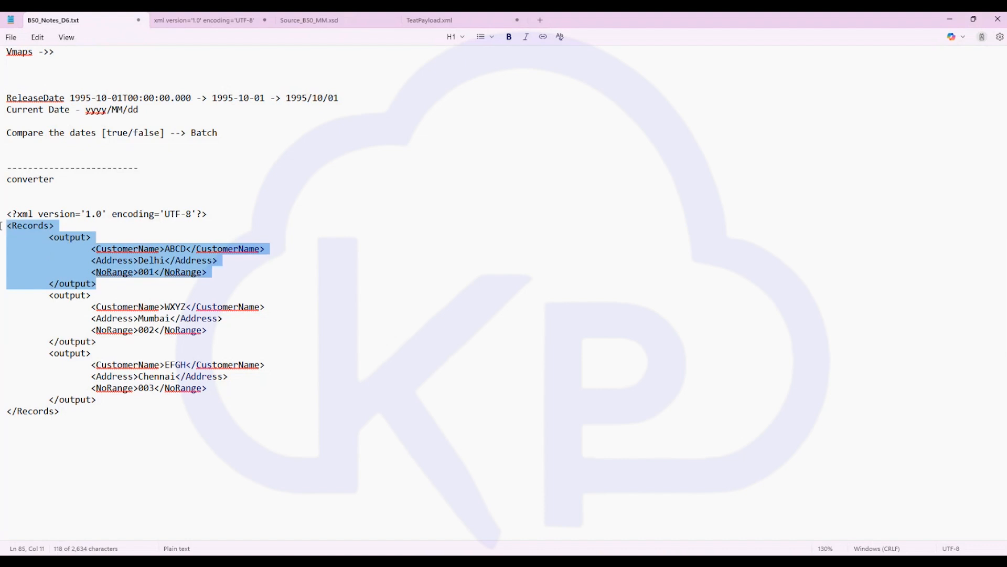
pyautogui.click(404, 312)
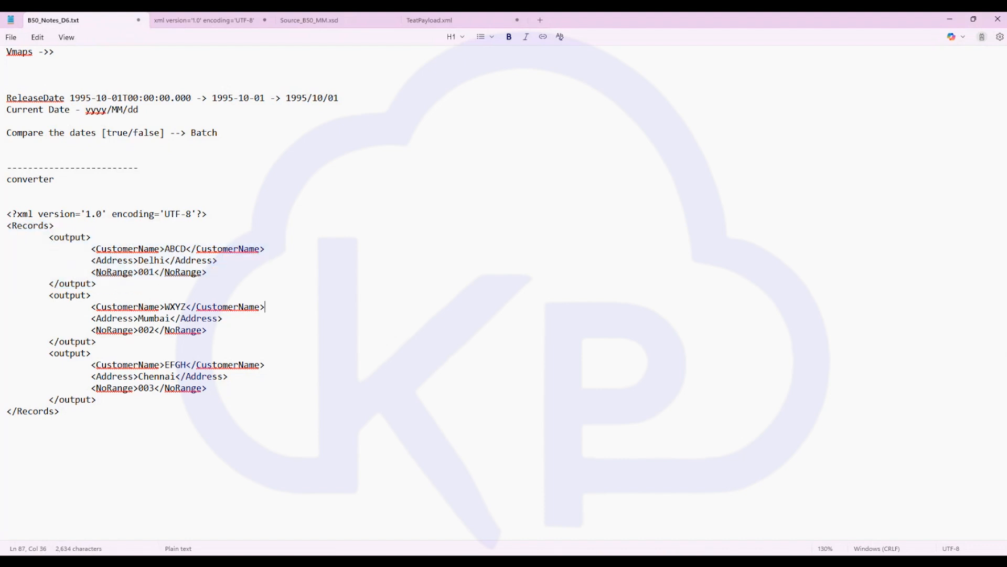
pyautogui.hotkey('alt', 'Tab')
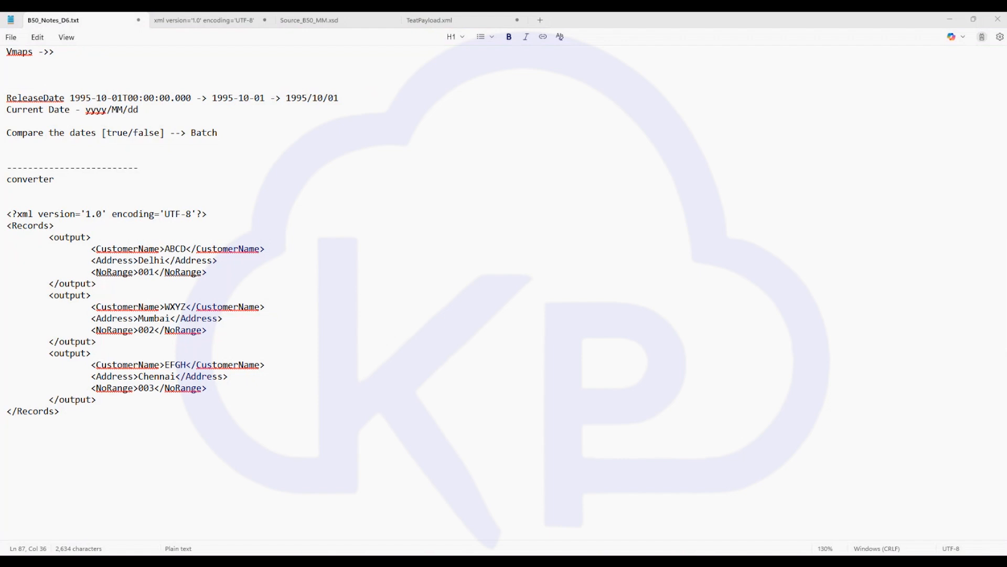
pyautogui.click(90, 430)
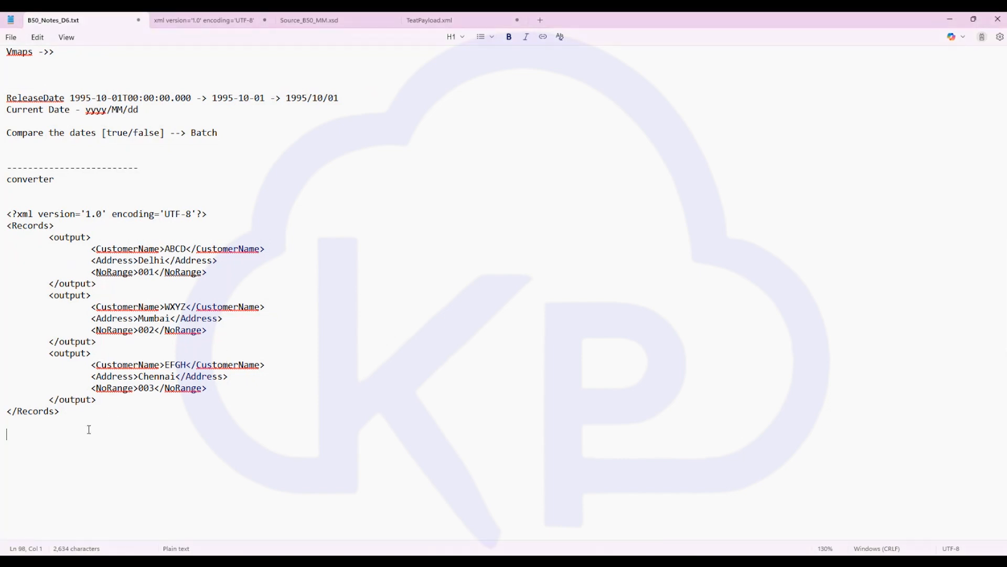
# - Add an "XML -> CSV" heading below the XML sample in the notes file
pyautogui.write('XML -> CSV')
pyautogui.press('Return')
pyautogui.press('Return')
# - Build the CSV header line CustomerName,Address,NoRange by copying each element name from the XML
pyautogui.click(141, 254)
pyautogui.doubleClick(141, 253)
pyautogui.hotkey('ctrl', 'c')
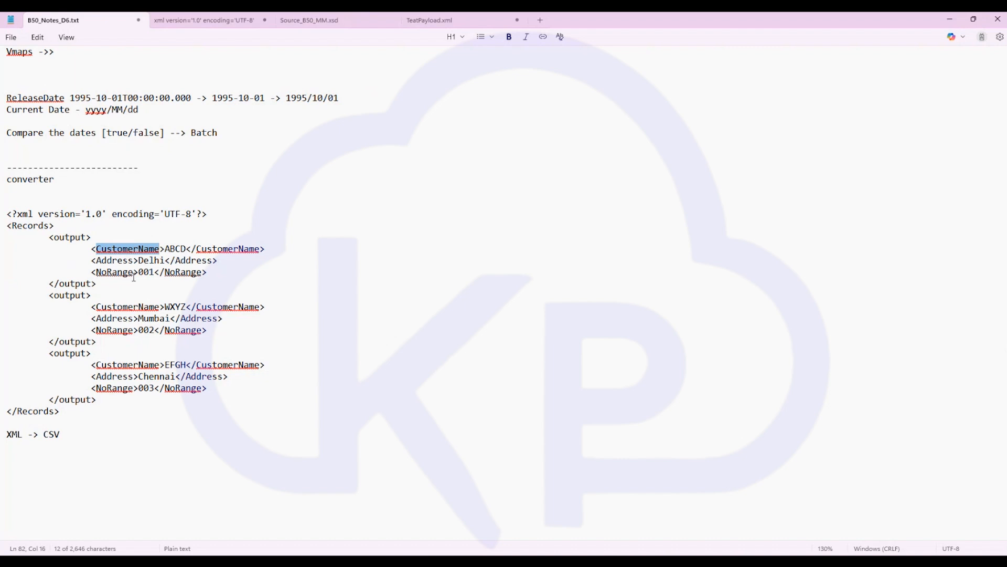
pyautogui.click(16, 452)
pyautogui.hotkey('ctrl', 'v')
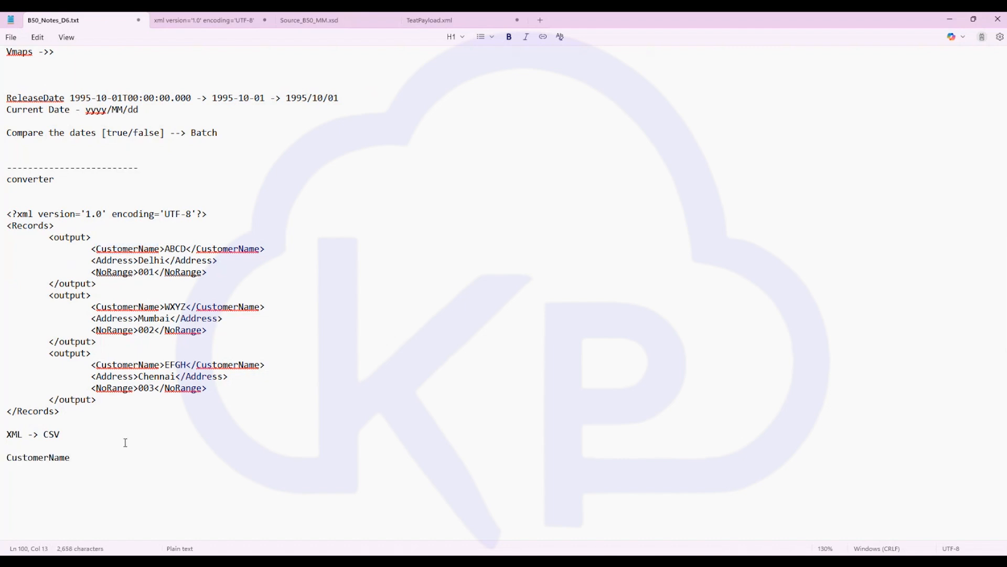
pyautogui.write(',')
pyautogui.doubleClick(130, 262)
pyautogui.hotkey('ctrl', 'c')
pyautogui.click(95, 460)
pyautogui.hotkey('ctrl', 'v')
pyautogui.write(',')
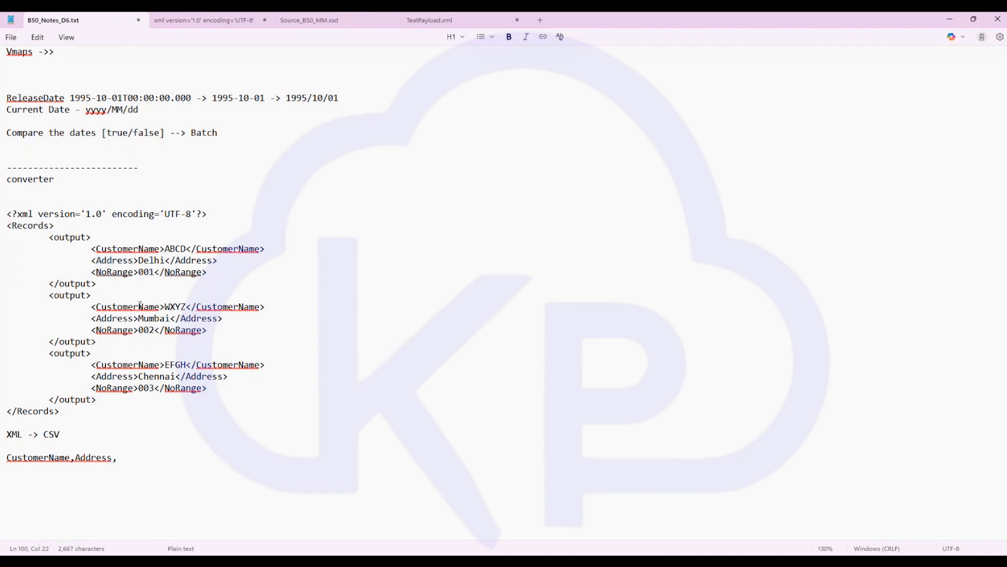
pyautogui.click(124, 271)
pyautogui.doubleClick(124, 272)
pyautogui.hotkey('ctrl', 'c')
pyautogui.click(135, 460)
pyautogui.hotkey('ctrl', 'v')
pyautogui.press('Return')
pyautogui.press('Return')
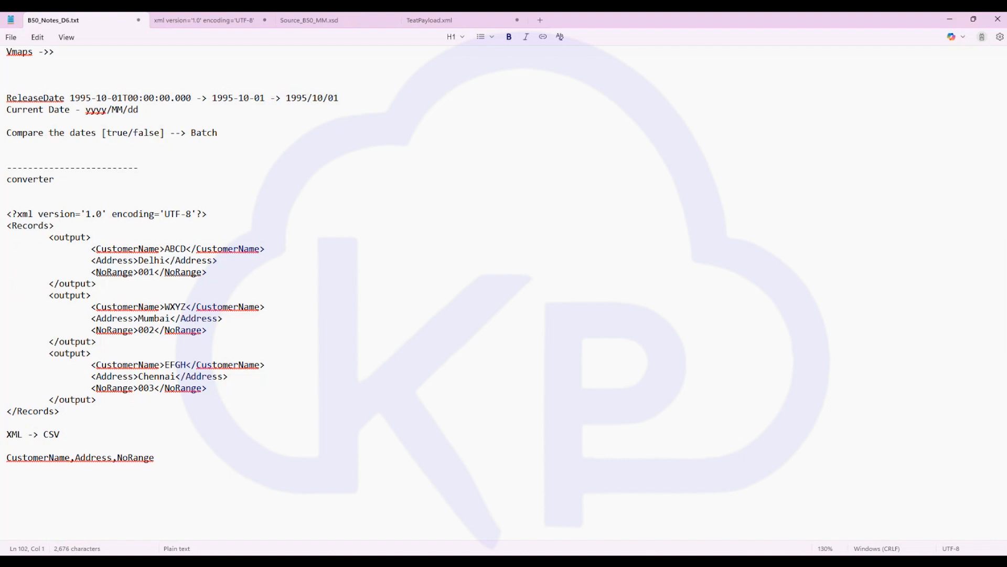
# - Add the data row ABCD,Delhi,001 beneath the header using the first output block's values
pyautogui.click(176, 243)
pyautogui.doubleClick(175, 251)
pyautogui.hotkey('ctrl', 'c')
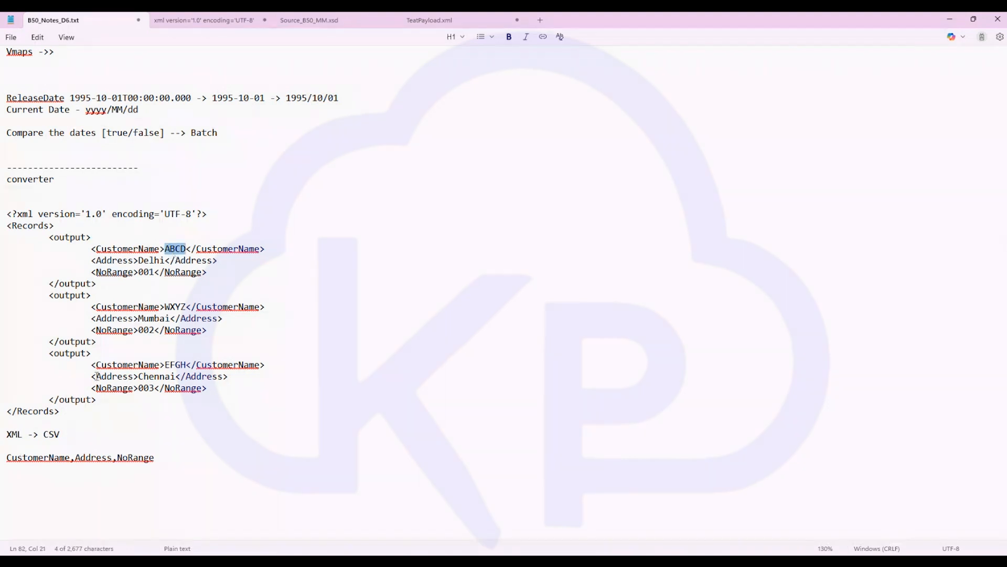
pyautogui.click(34, 470)
pyautogui.hotkey('ctrl', 'v')
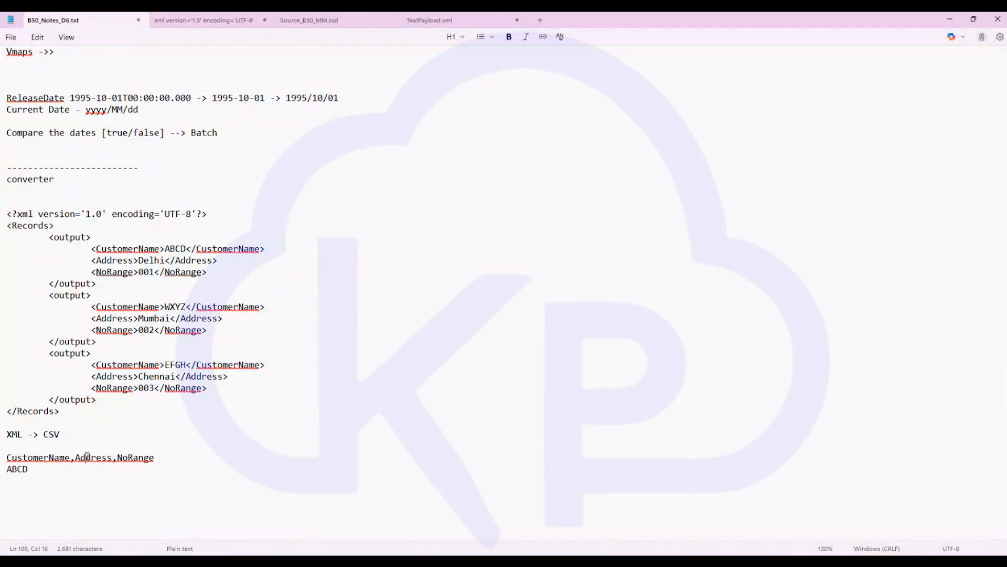
pyautogui.click(88, 457)
pyautogui.write(',')
pyautogui.press('BackSpace')
pyautogui.click(39, 470)
pyautogui.write(',')
pyautogui.click(150, 260)
pyautogui.doubleClick(151, 260)
pyautogui.hotkey('ctrl', 'c')
pyautogui.click(49, 471)
pyautogui.hotkey('ctrl', 'v')
pyautogui.write(',')
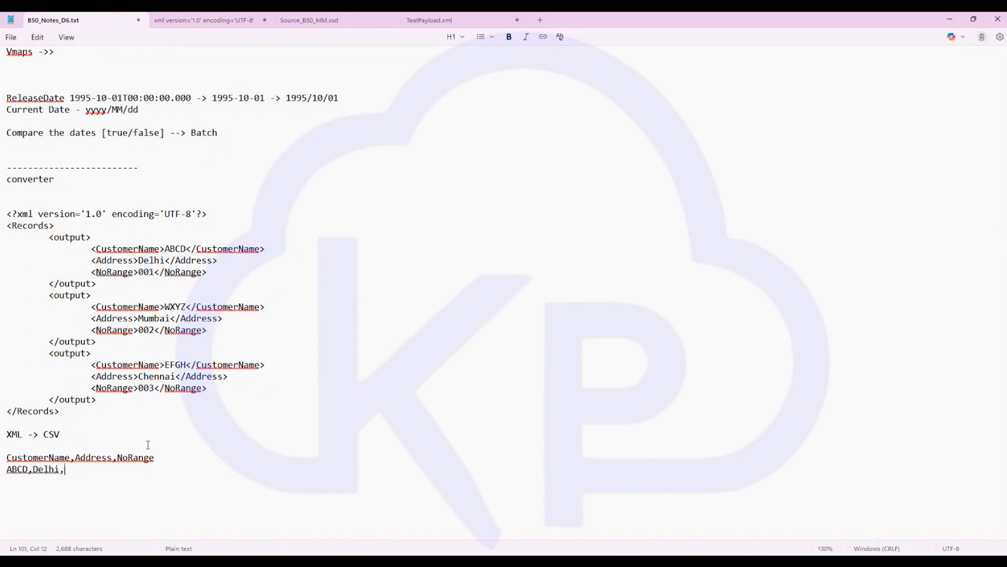
pyautogui.doubleClick(146, 273)
pyautogui.hotkey('ctrl', 'c')
pyautogui.click(77, 473)
pyautogui.hotkey('ctrl', 'v')
# - Copy the data row and paste it twice so there are three ABCD,Delhi,001 rows
pyautogui.moveTo(84, 469); pyautogui.dragTo(3, 471)
pyautogui.hotkey('ctrl', 'c')
pyautogui.press('End')
pyautogui.press('Return')
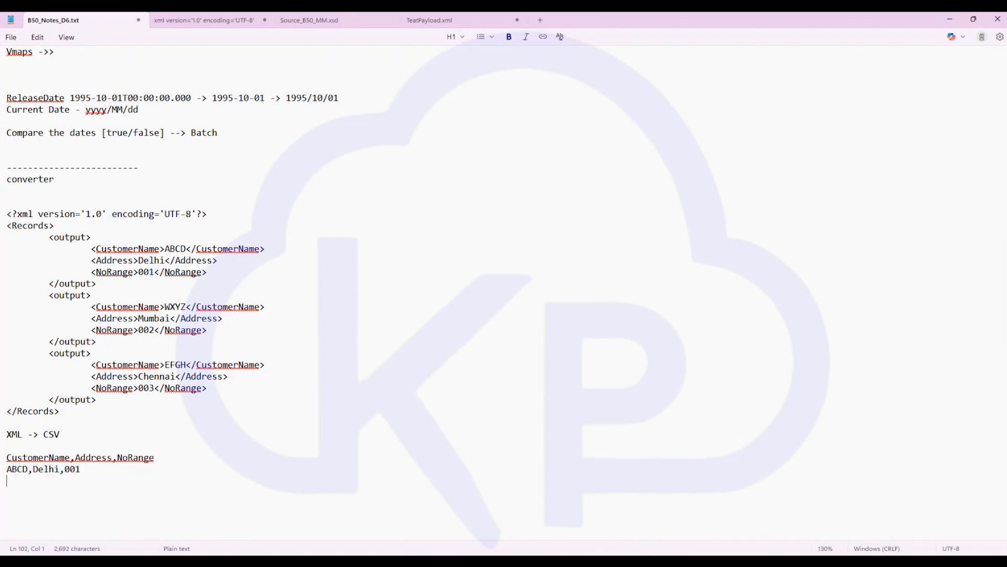
pyautogui.hotkey('ctrl', 'v')
pyautogui.press('Return')
pyautogui.hotkey('ctrl', 'v')
# - Review the CSV lines and the XML payload's output blocks, selecting the whole XML sample
pyautogui.press('Up')
pyautogui.press('Up')
pyautogui.press('Up')
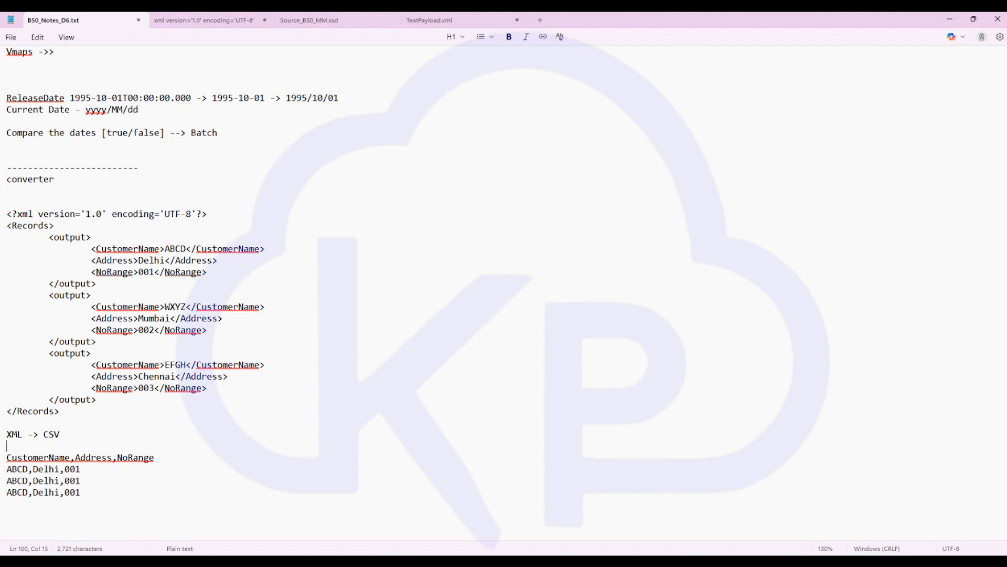
pyautogui.press('Home')
pyautogui.hotkey('shift', 'Down')
pyautogui.hotkey('shift', 'Down')
pyautogui.hotkey('shift', 'Down')
pyautogui.hotkey('shift', 'Down')
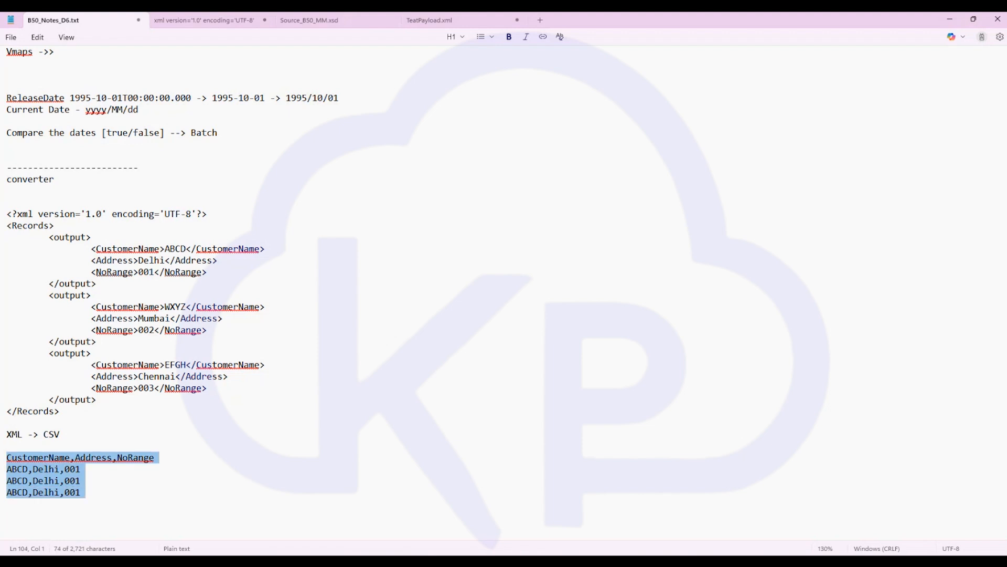
pyautogui.scroll(-2, 189, 490)
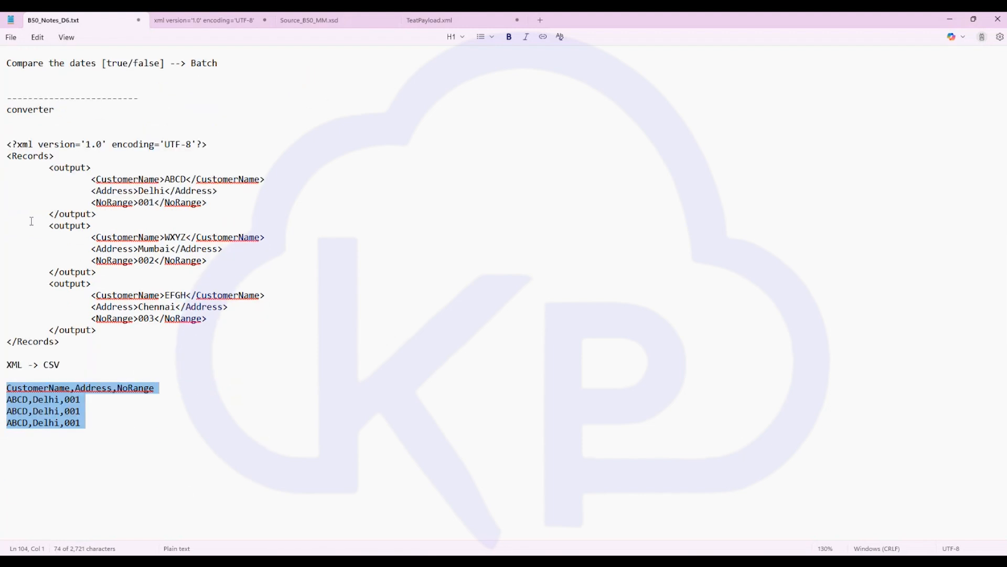
pyautogui.moveTo(18, 171); pyautogui.dragTo(173, 333)
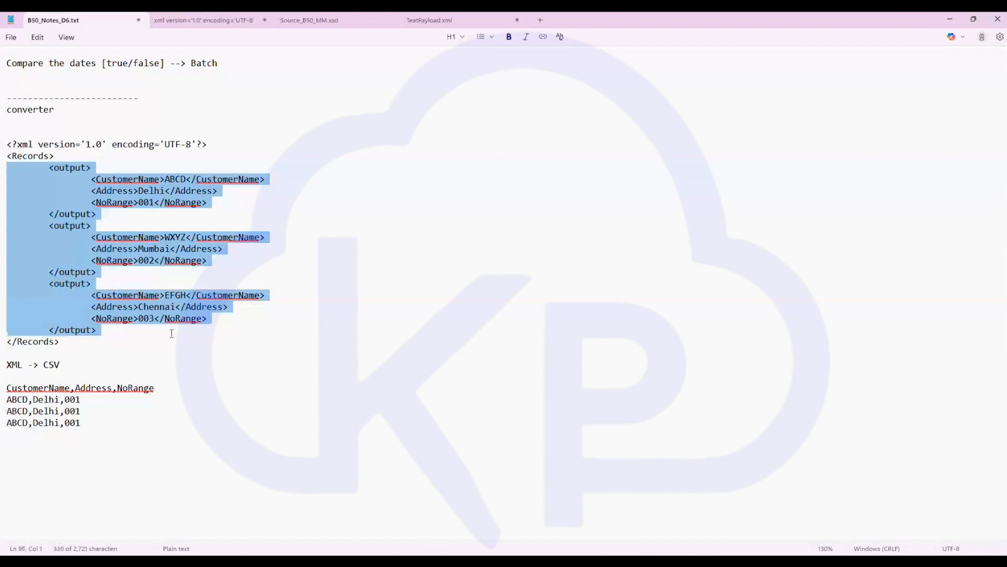
pyautogui.click(415, 368)
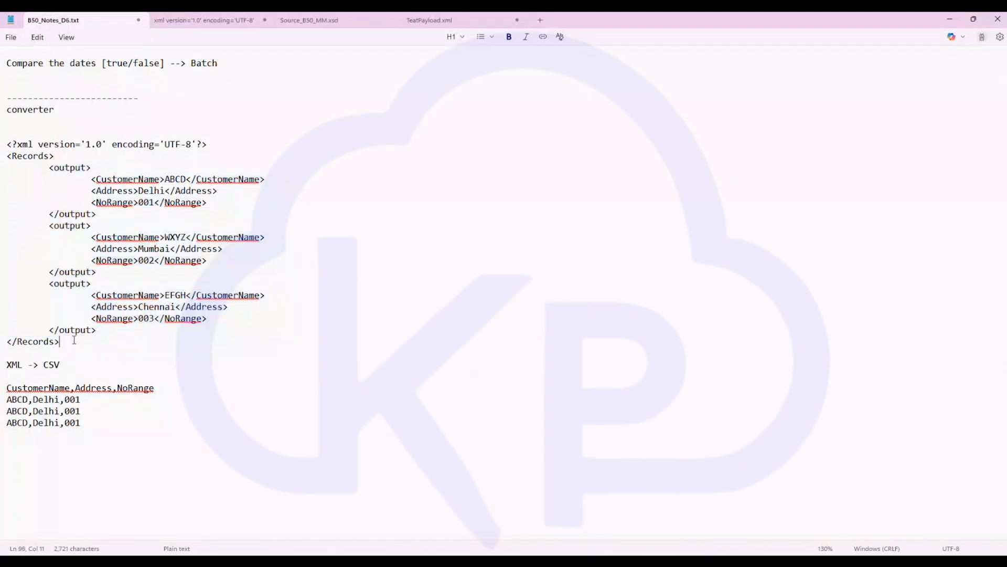
pyautogui.moveTo(72, 340); pyautogui.dragTo(1, 143)
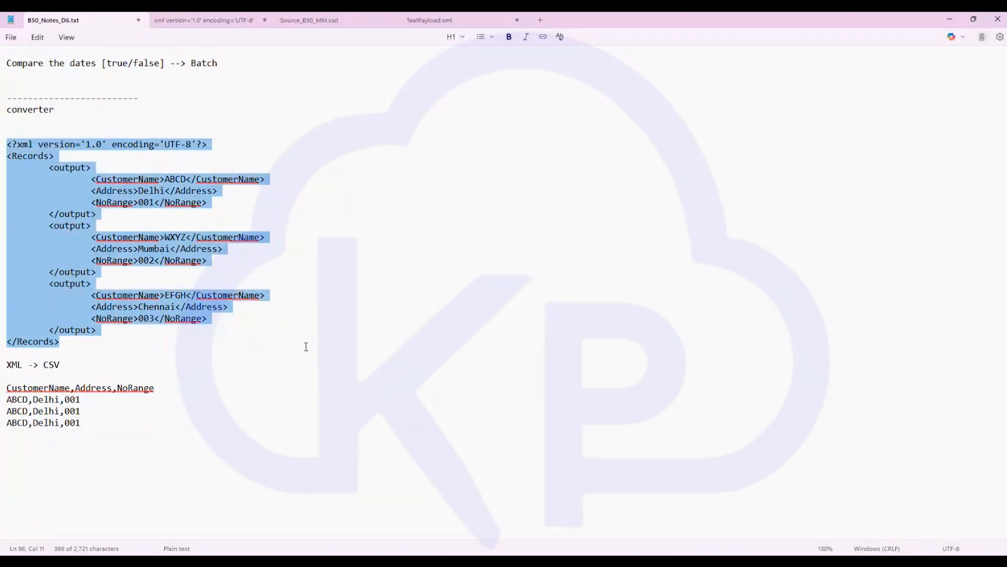
# - Switch to the integration flow and browse the Routing and Transformation Converter step types
pyautogui.hotkey('alt', 'Tab')
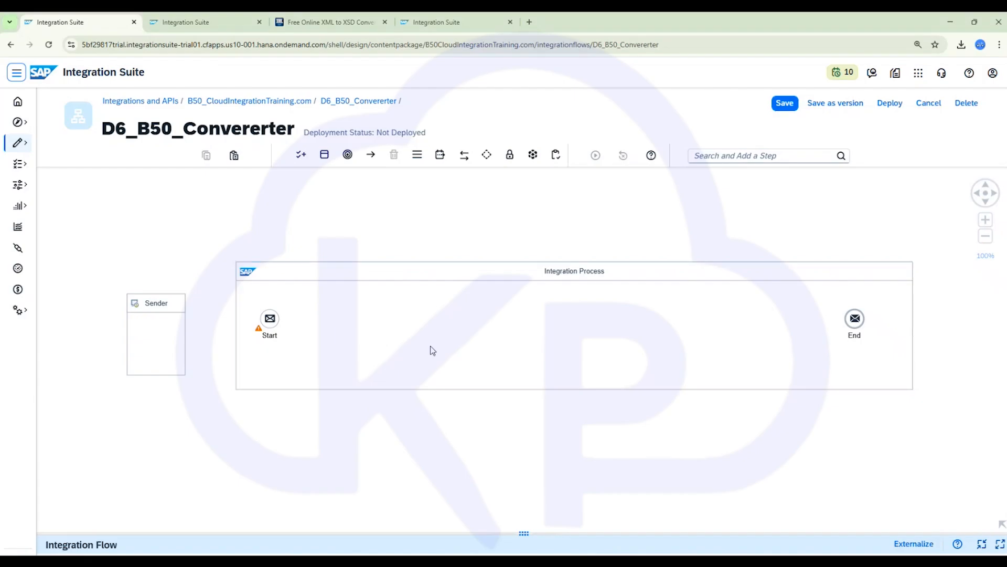
pyautogui.click(465, 156)
pyautogui.click(486, 157)
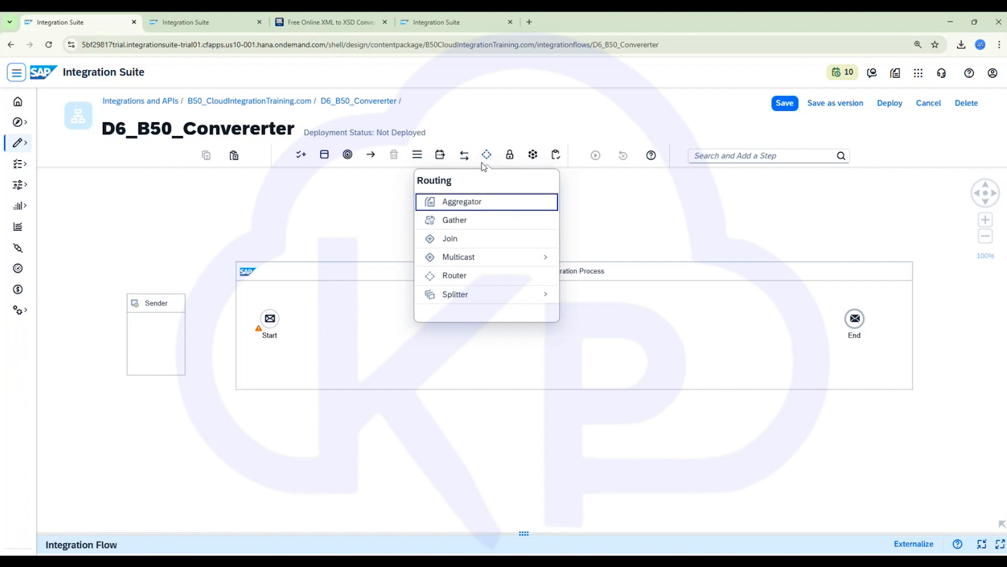
pyautogui.click(439, 155)
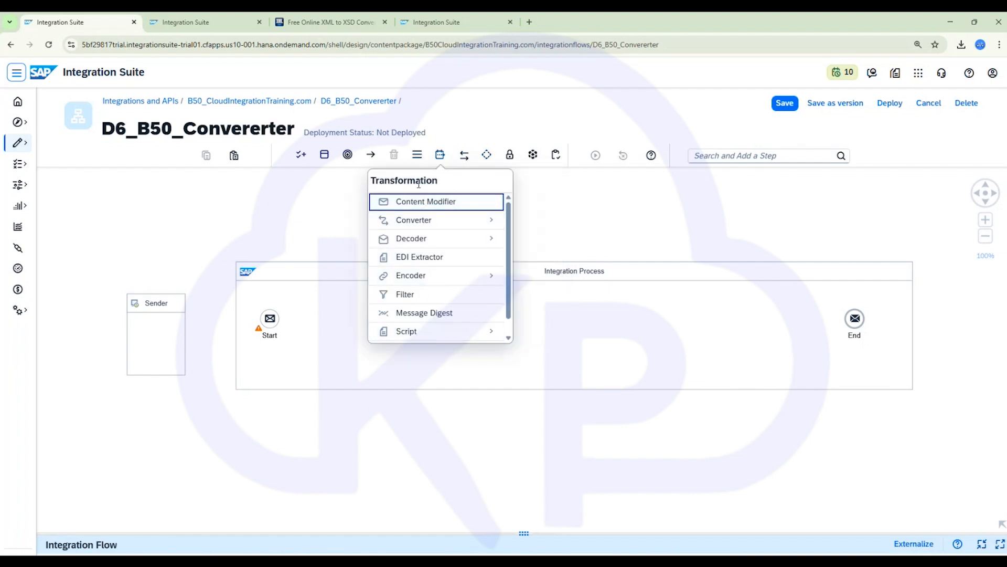
pyautogui.click(417, 220)
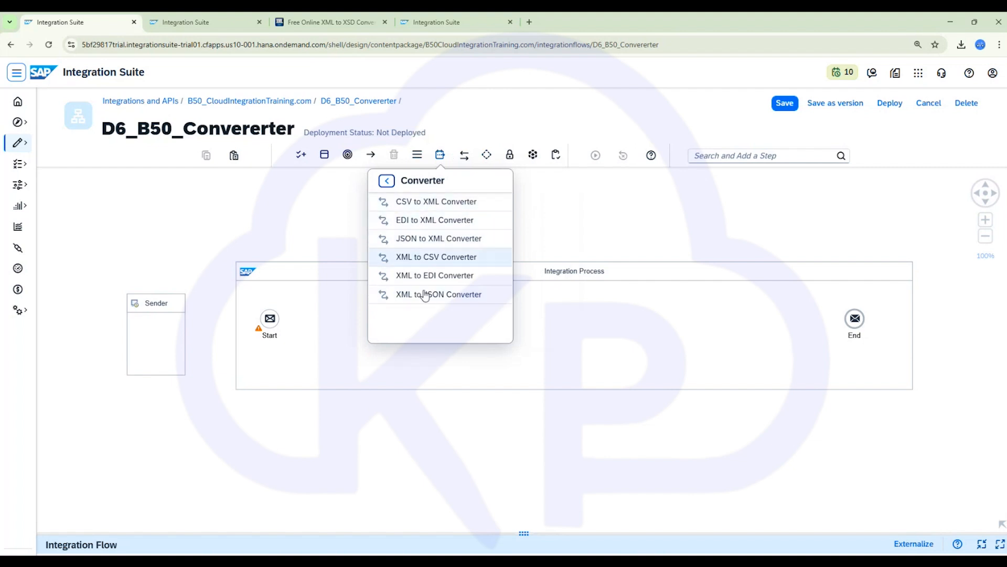
pyautogui.click(423, 428)
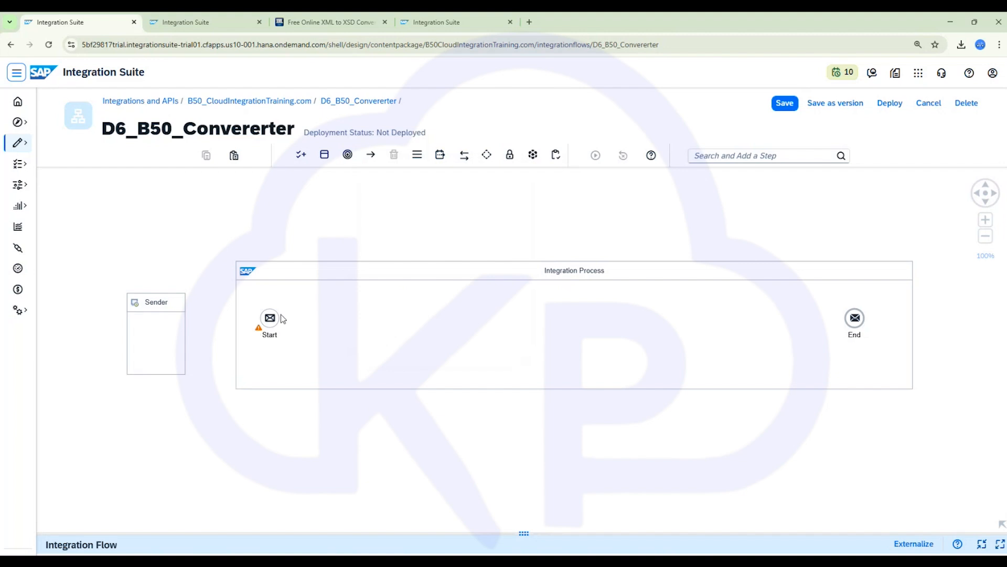
# - Add a Content Modifier after Start and name it dummy paylaod
pyautogui.click(269, 318)
pyautogui.click(290, 293)
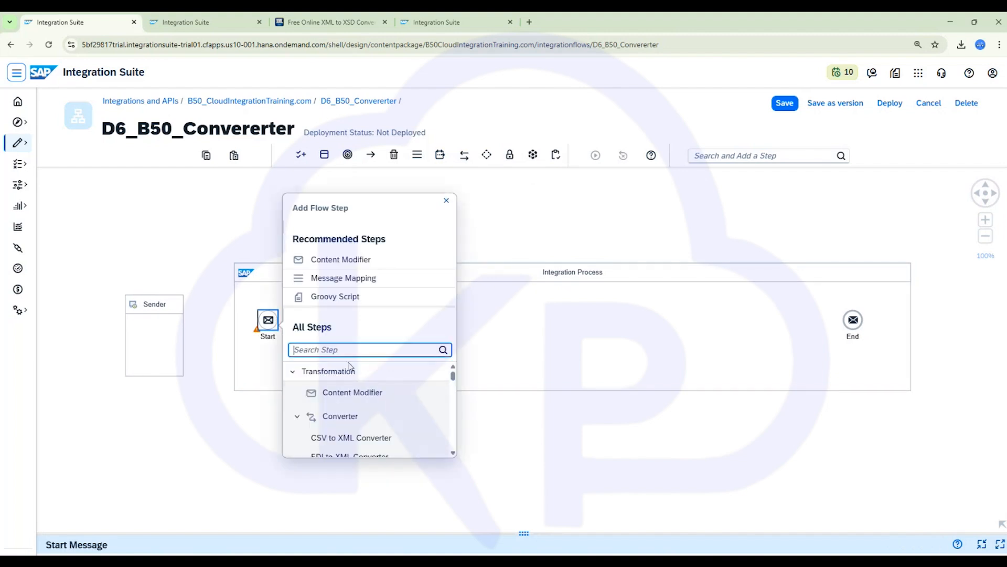
pyautogui.click(350, 393)
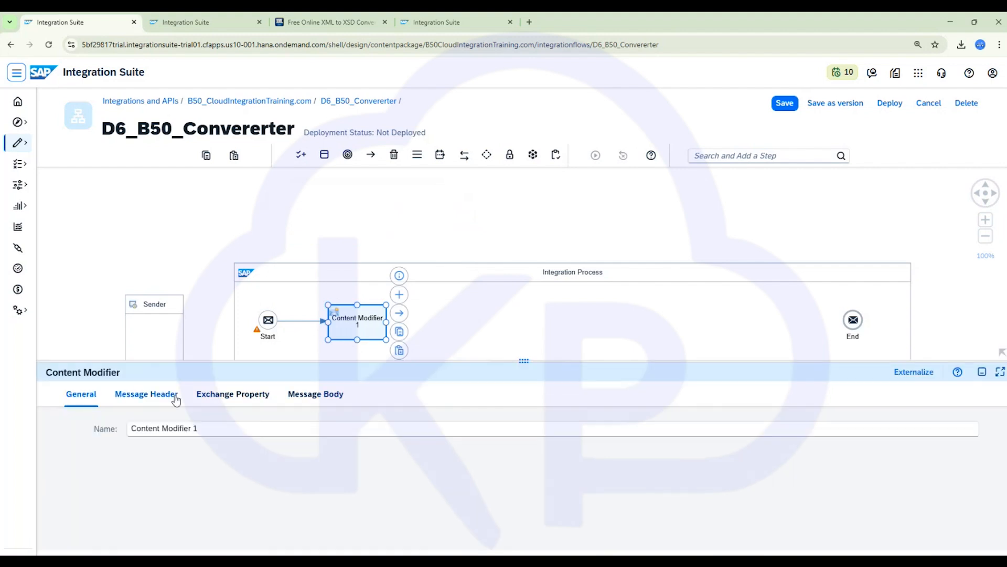
pyautogui.click(152, 395)
pyautogui.click(76, 395)
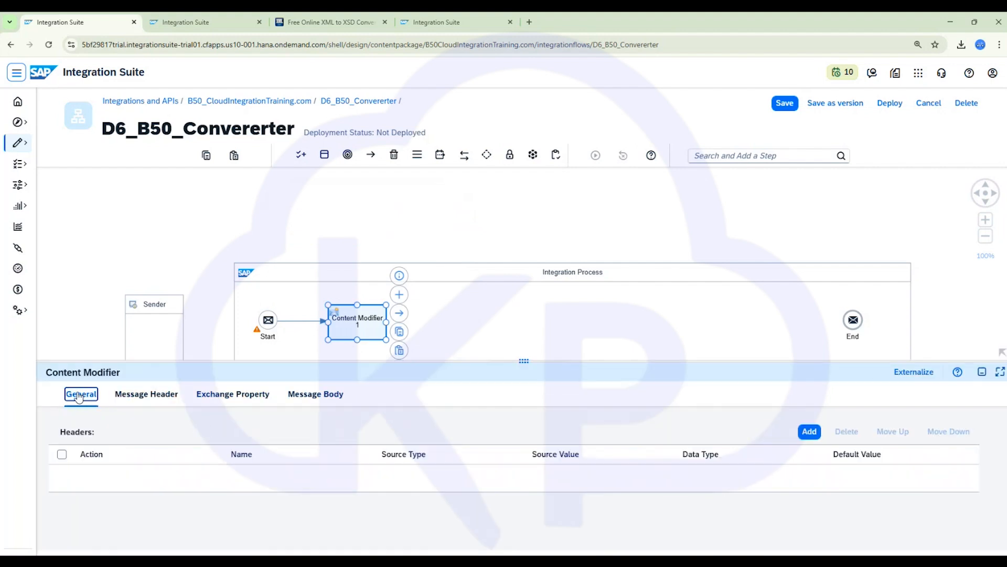
pyautogui.moveTo(203, 429); pyautogui.dragTo(95, 427)
pyautogui.write('d')
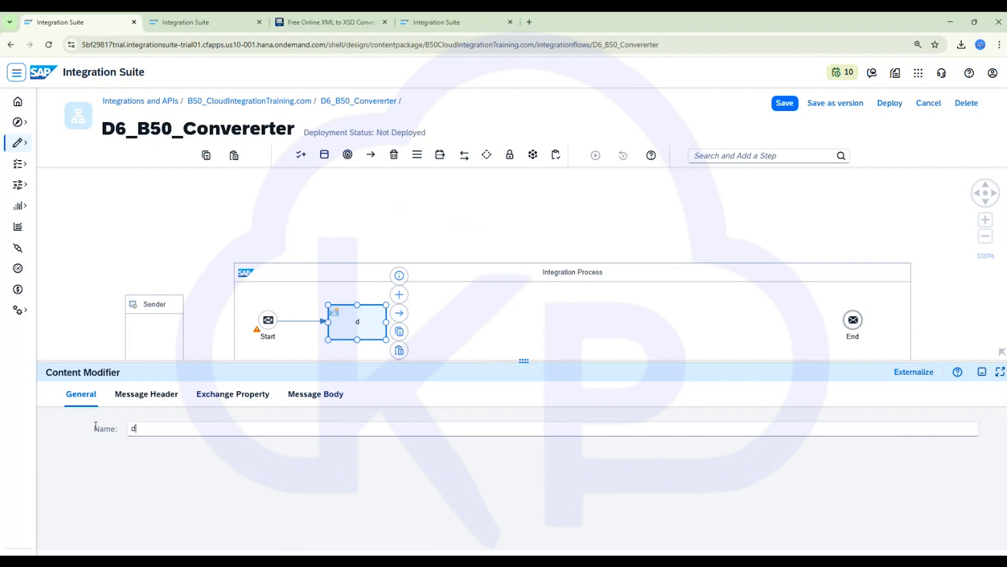
pyautogui.write('ummy paylaod')
# - Set the Content Modifier's message body to the sample Records XML copied from the notes file
pyautogui.click(316, 394)
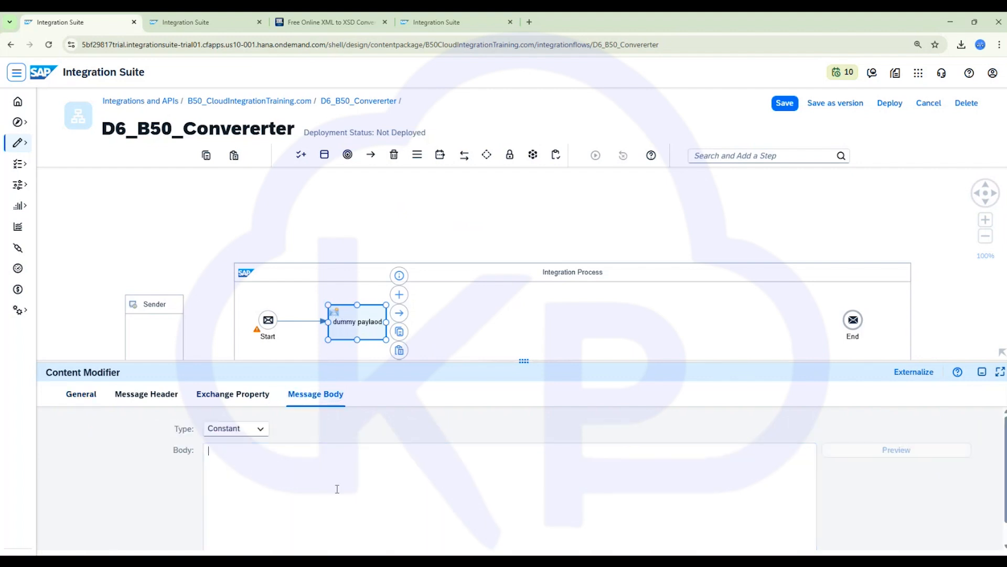
pyautogui.write('ABCD,Delhi,001')
pyautogui.hotkey('ctrl', 'a')
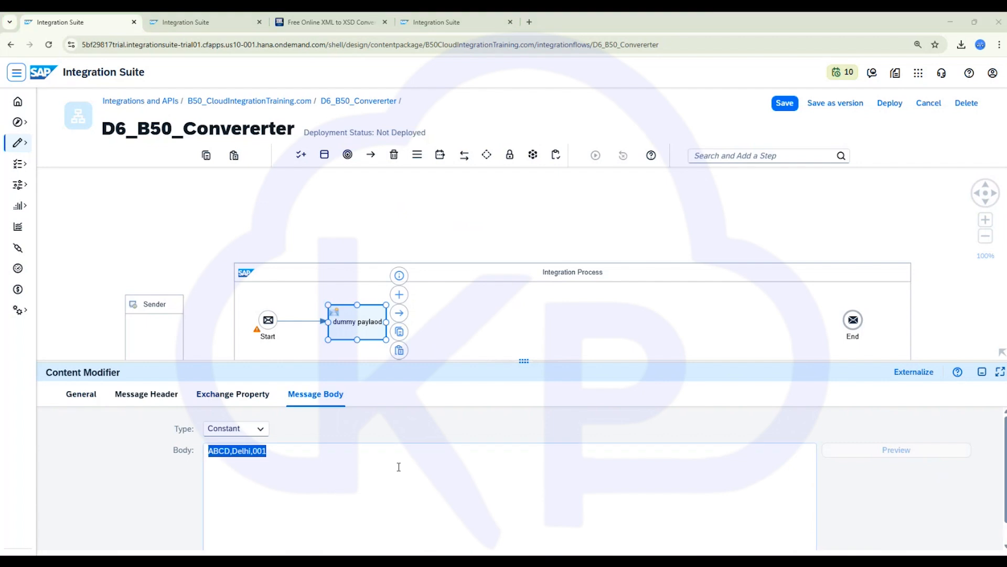
pyautogui.hotkey('alt', 'Tab')
pyautogui.click(99, 348)
pyautogui.moveTo(81, 341); pyautogui.dragTo(2, 143)
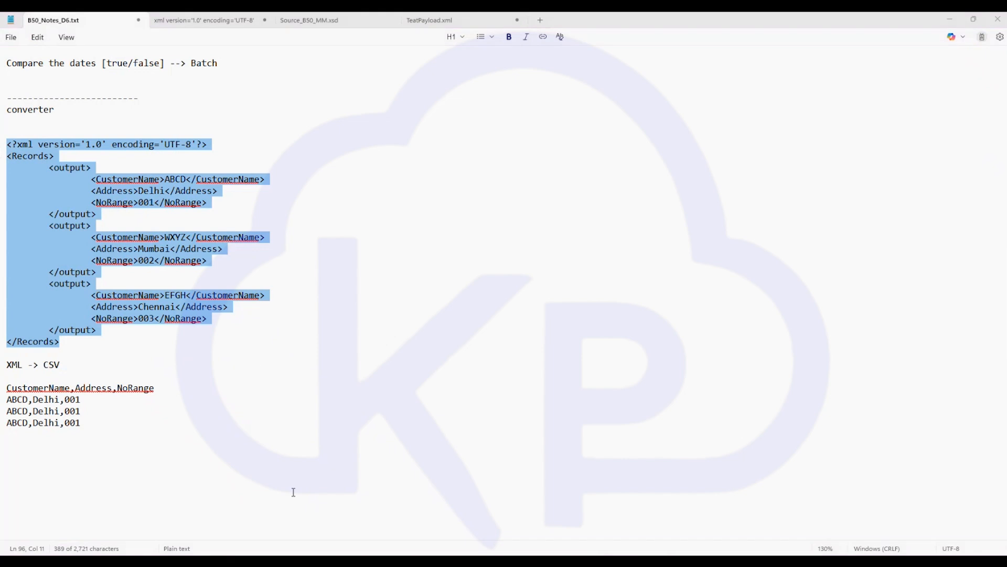
pyautogui.hotkey('alt', 'Tab')
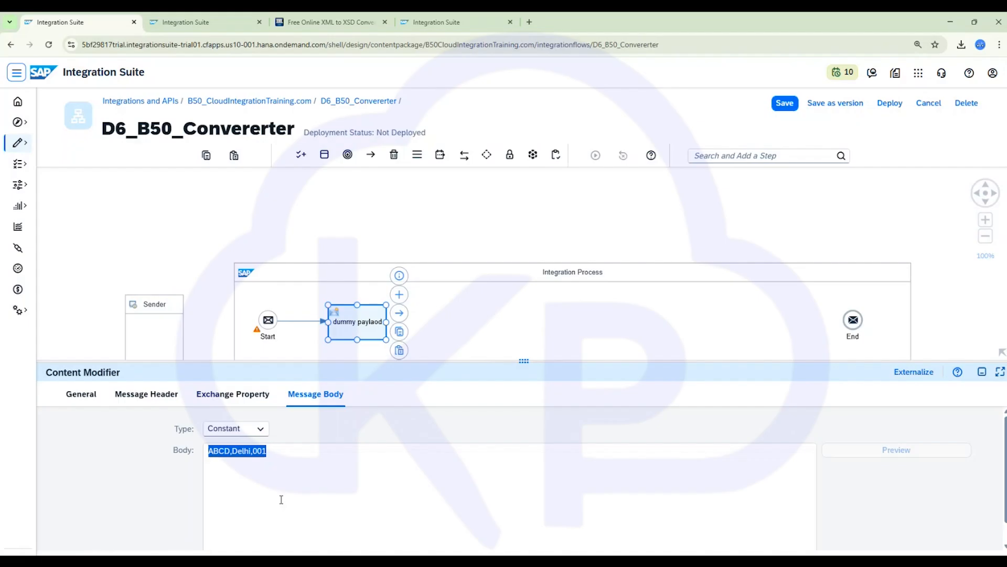
pyautogui.hotkey('ctrl', 'v')
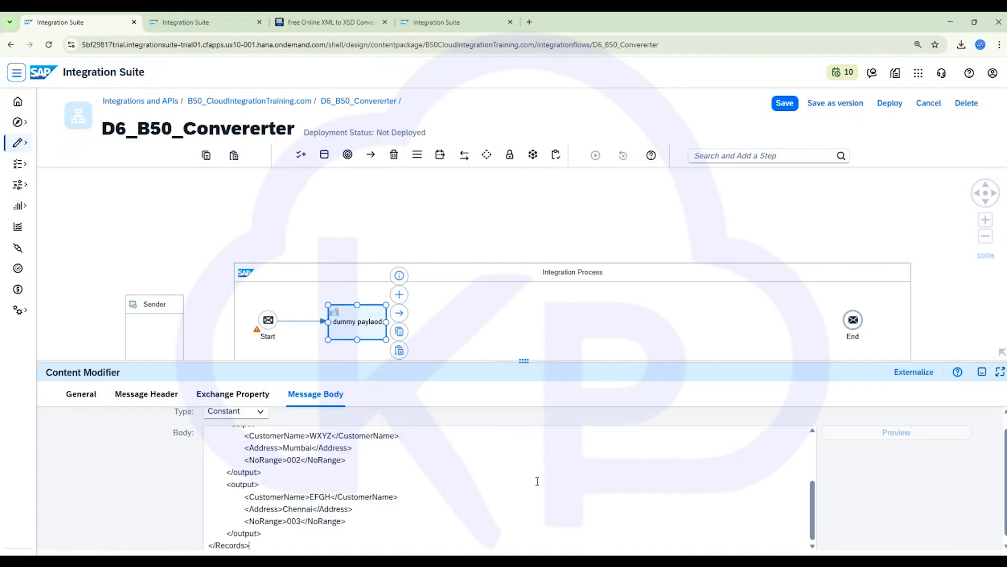
# - Add an XML to CSV Converter after the dummy paylaod step and connect it to End
pyautogui.click(982, 371)
pyautogui.moveTo(372, 344); pyautogui.dragTo(349, 331)
pyautogui.click(451, 261)
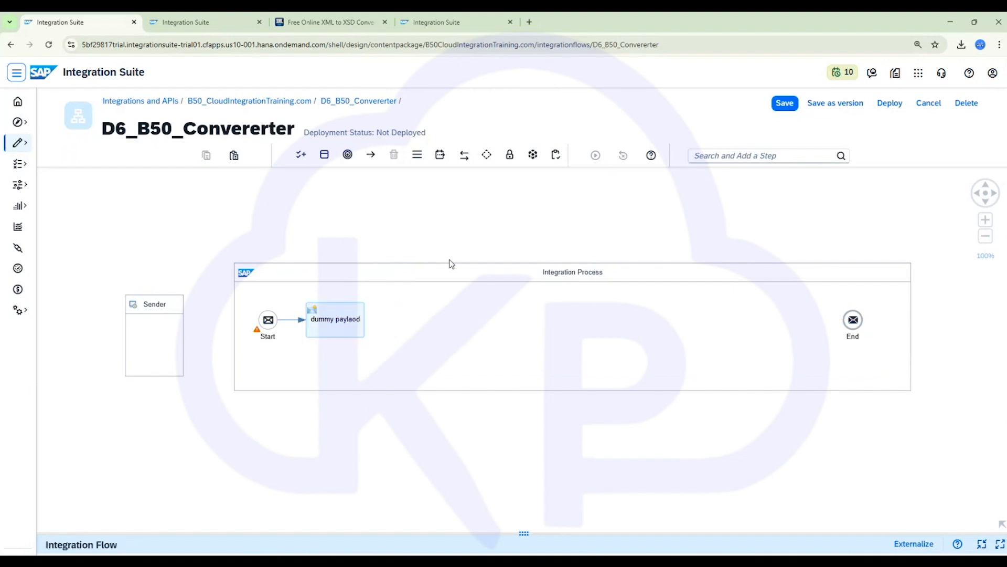
pyautogui.click(357, 324)
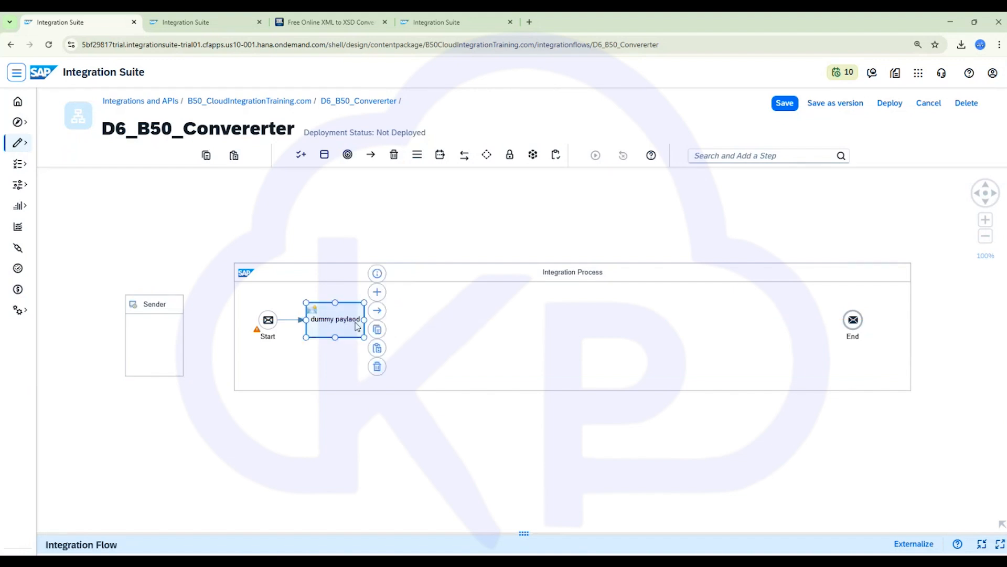
pyautogui.click(378, 292)
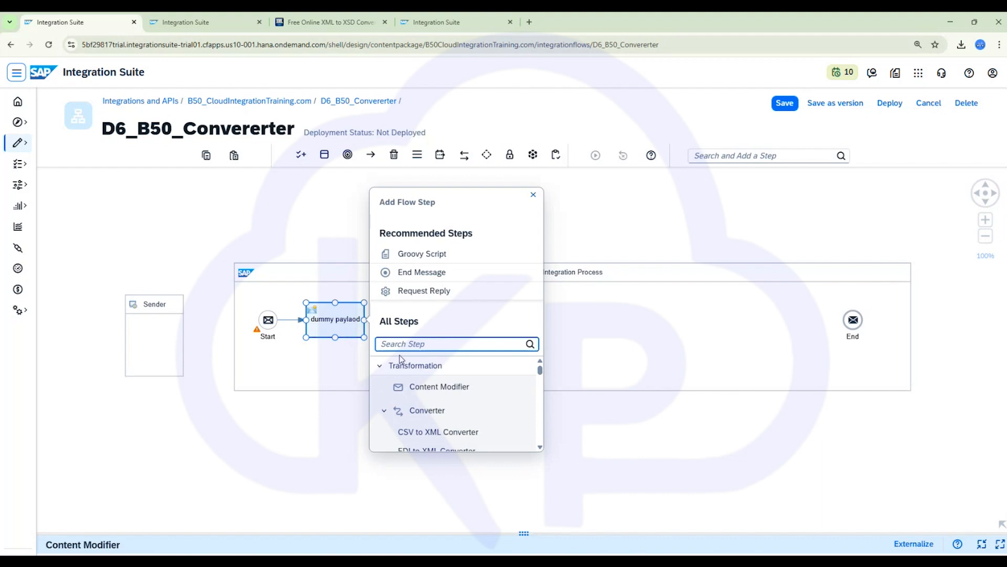
pyautogui.write('xml to')
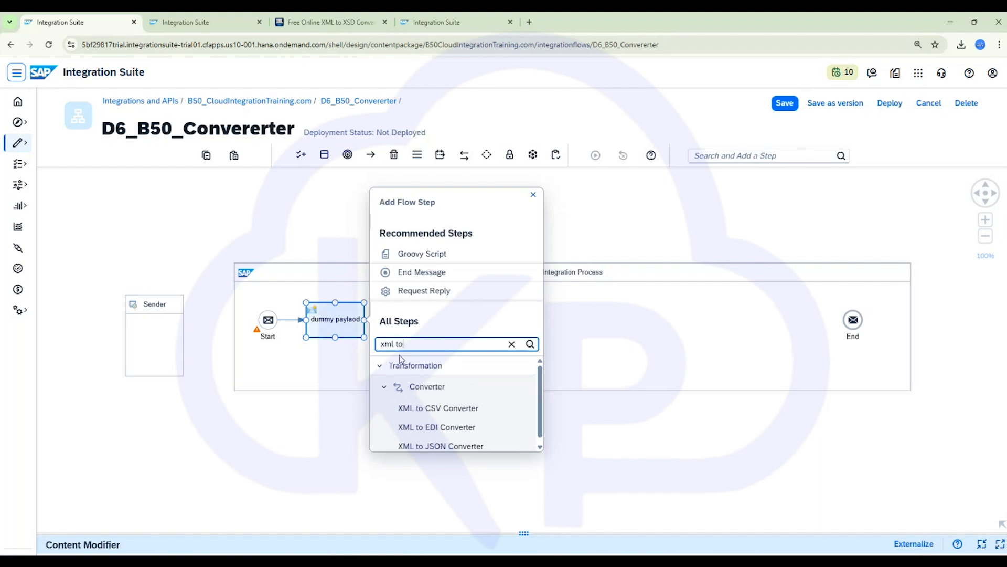
pyautogui.click(447, 409)
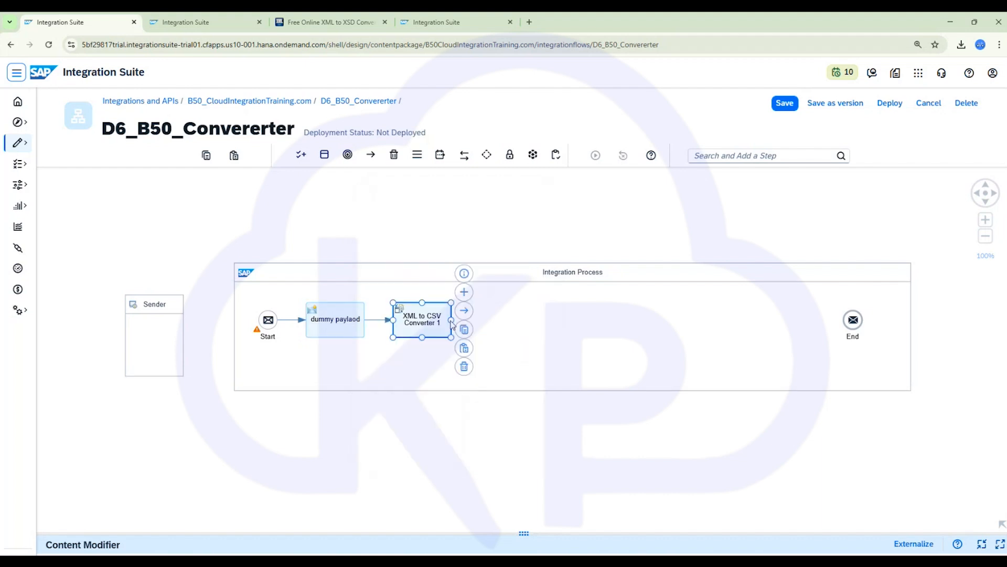
pyautogui.moveTo(464, 311); pyautogui.dragTo(852, 320)
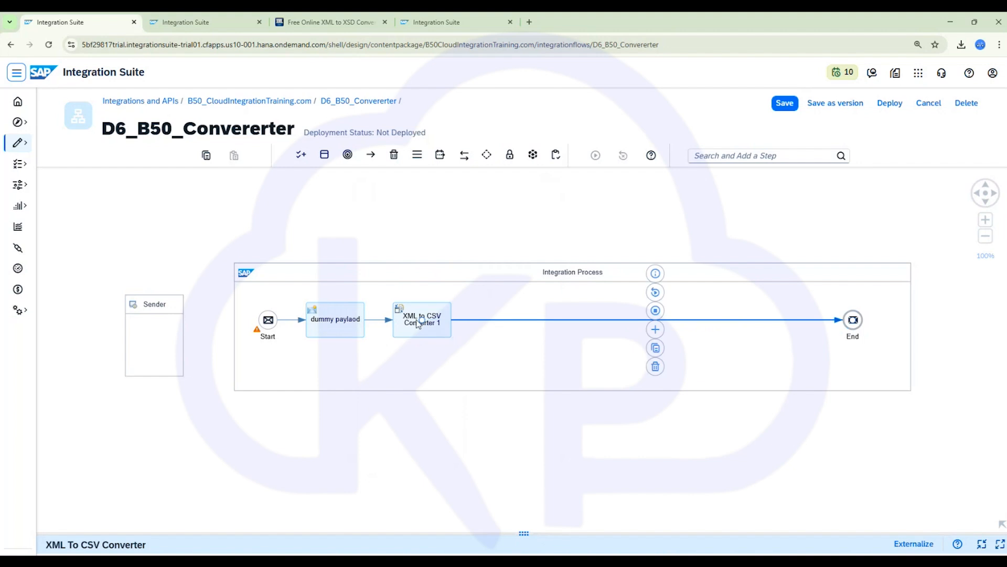
pyautogui.click(414, 327)
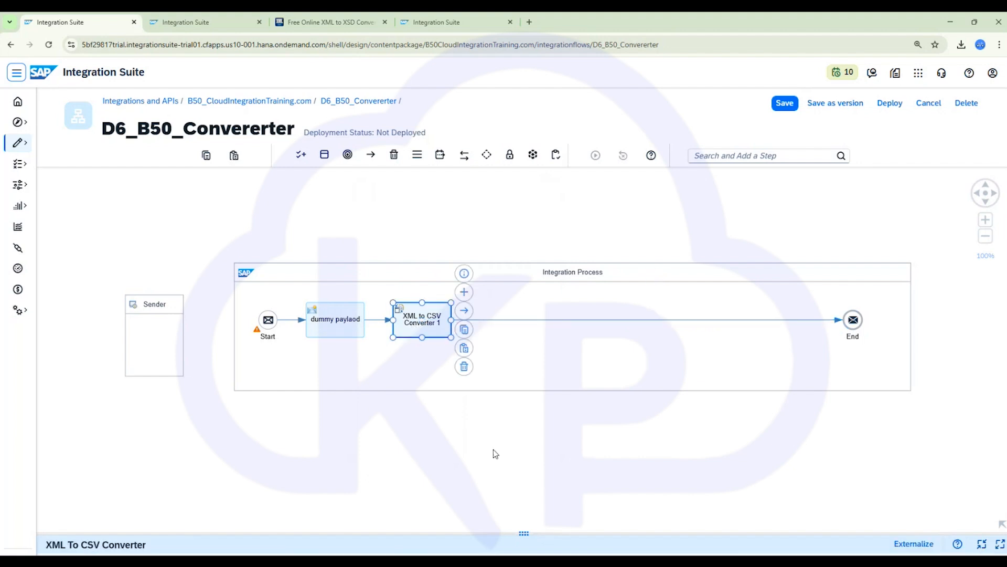
# - In the notes file, copy the Records and output tags below the sample and edit them into the path /Records/output, then select it
pyautogui.hotkey('alt', 'Tab')
pyautogui.click(361, 254)
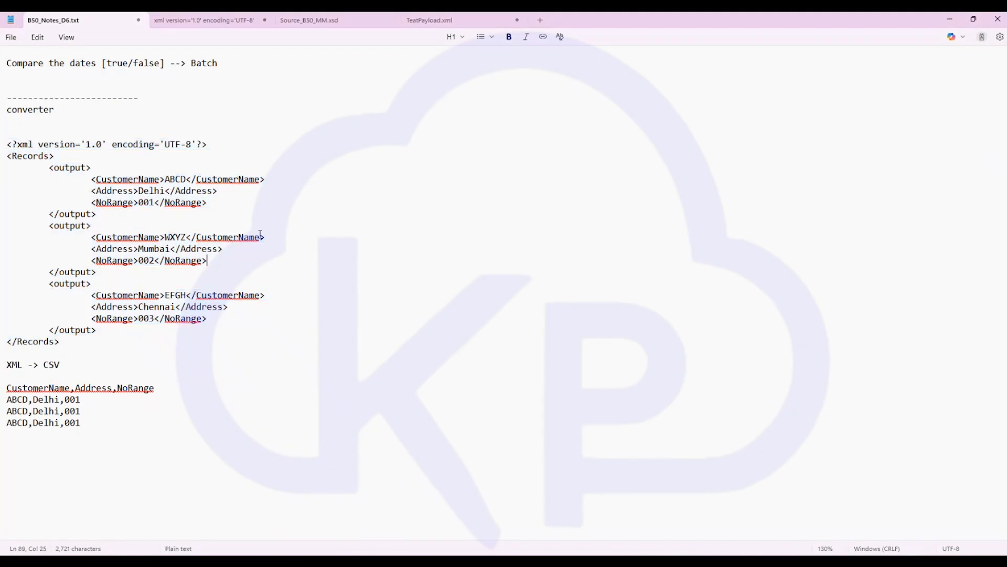
pyautogui.scroll(-2, 165, 290)
pyautogui.scroll(3, 150, 270)
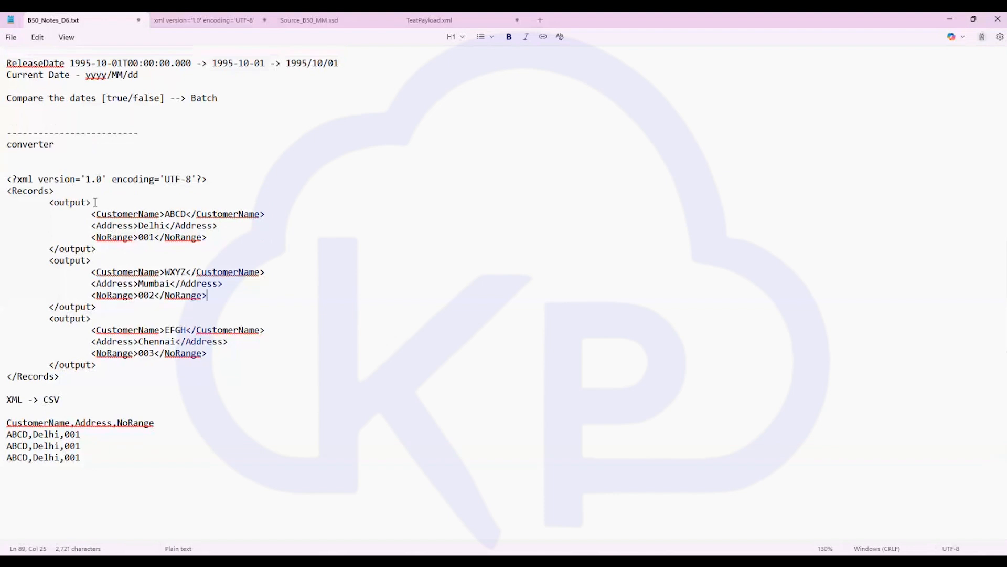
pyautogui.moveTo(93, 203); pyautogui.dragTo(4, 186)
pyautogui.hotkey('ctrl', 'c')
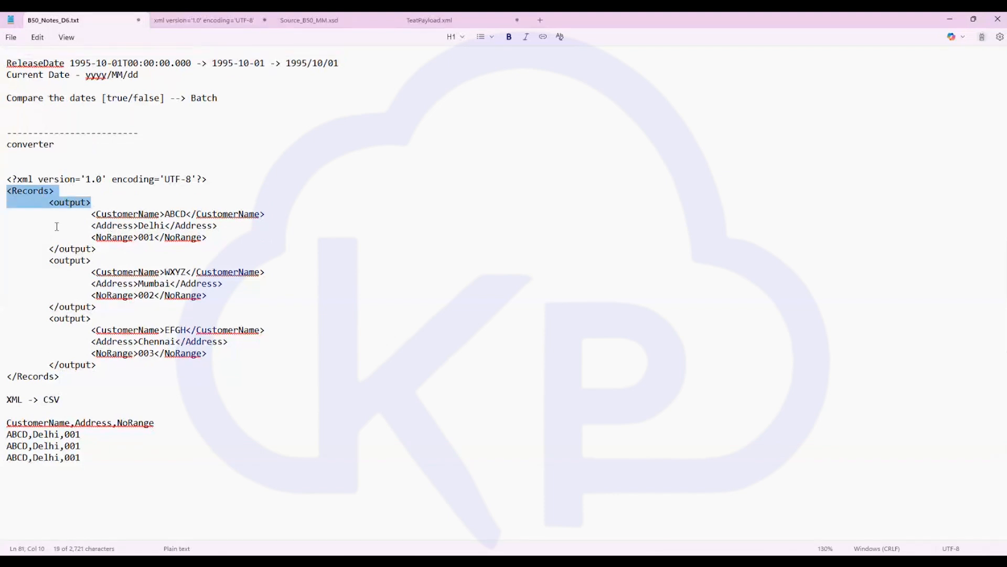
pyautogui.click(60, 393)
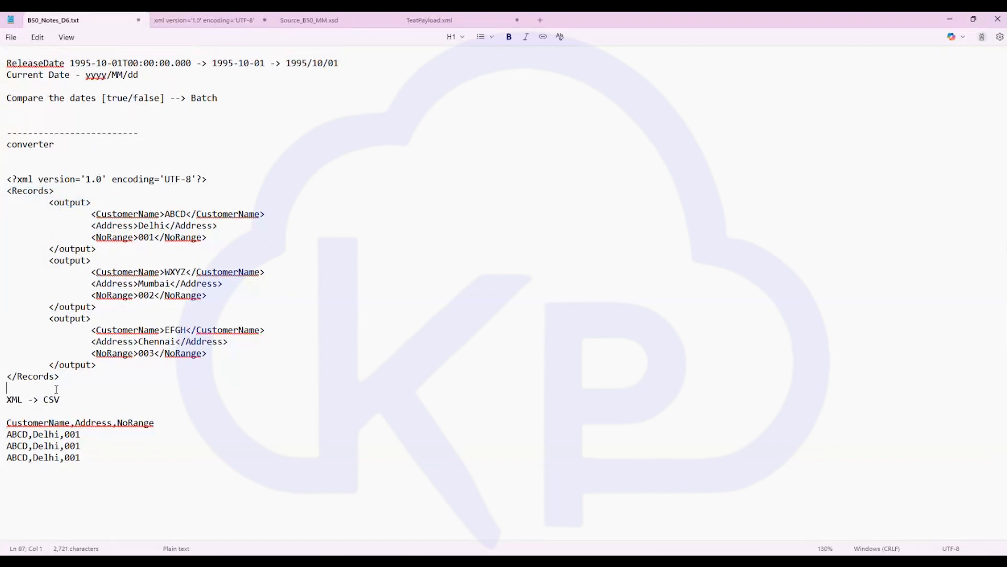
pyautogui.press('Return')
pyautogui.press('Return')
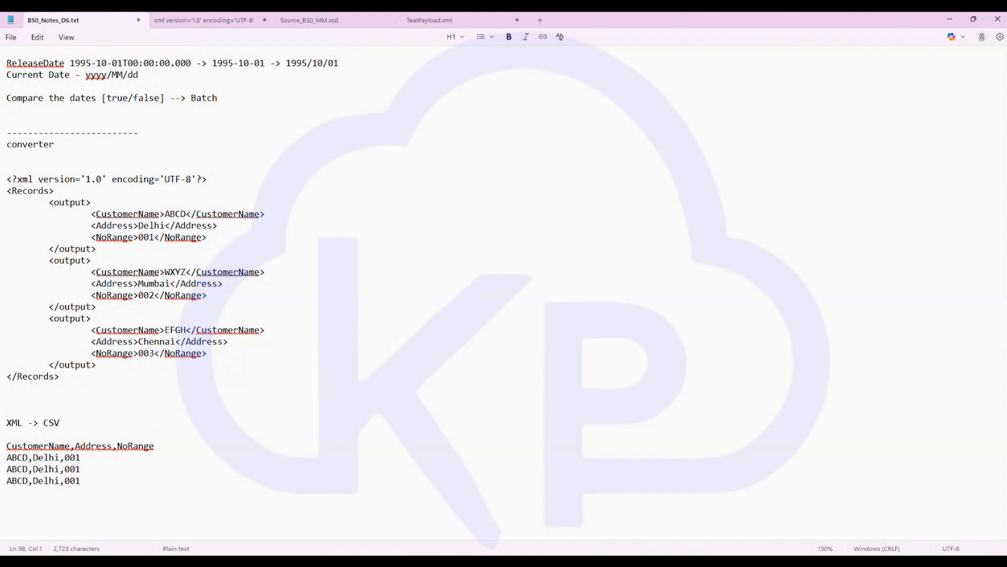
pyautogui.hotkey('ctrl', 'v')
pyautogui.press('Left')
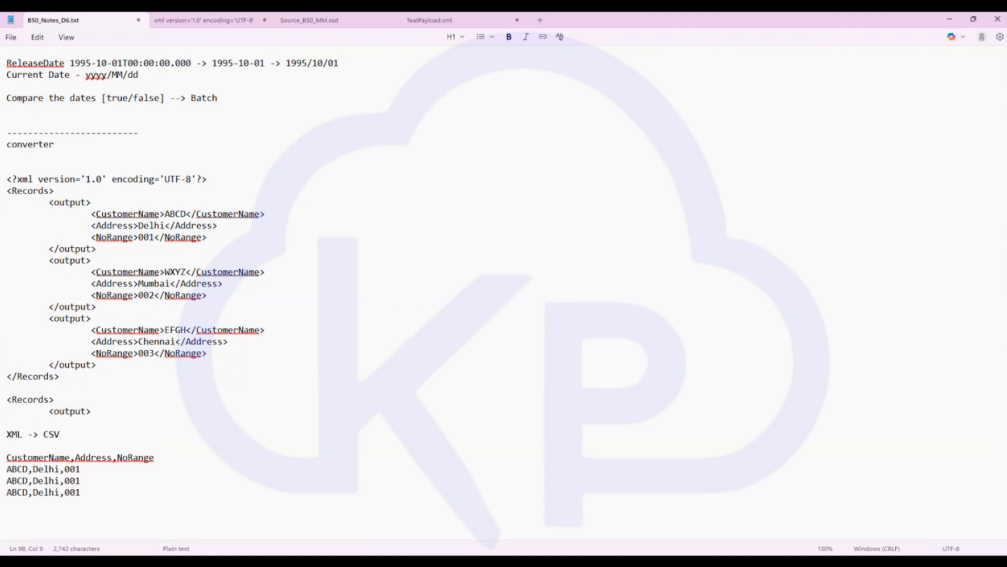
pyautogui.press('Delete')
pyautogui.write('/')
pyautogui.press('Delete')
pyautogui.press('Delete')
pyautogui.press('Delete')
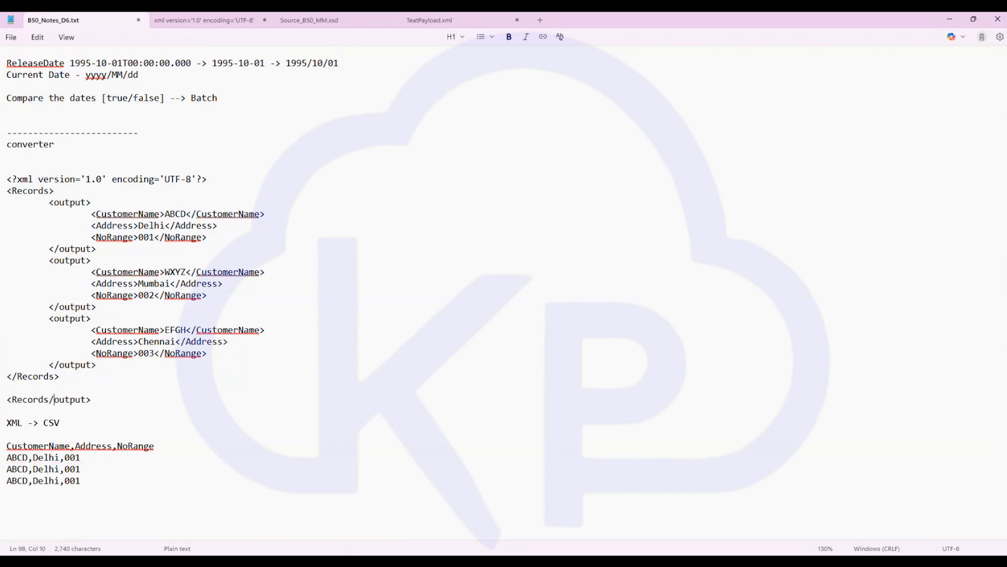
pyautogui.press('Up')
pyautogui.press('Delete')
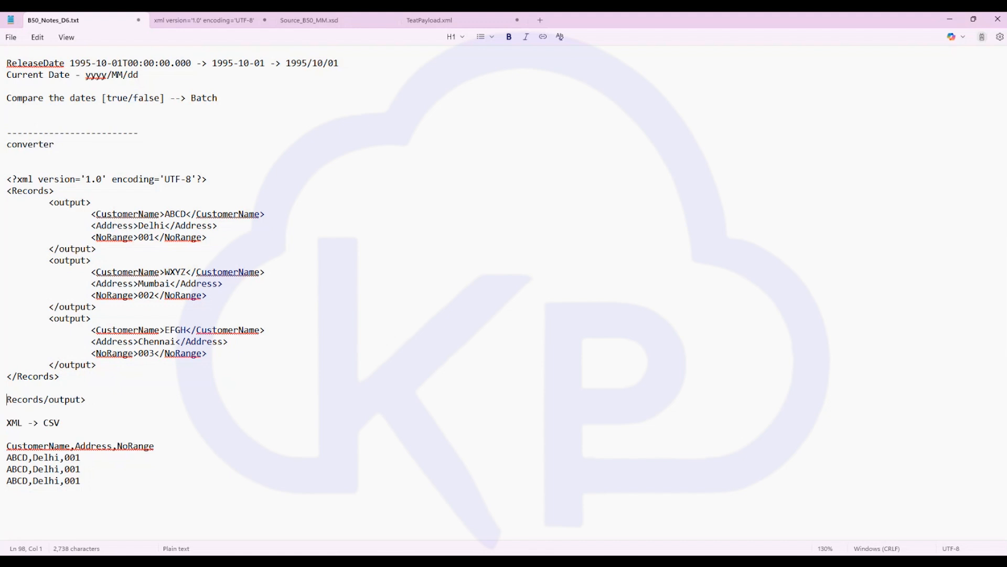
pyautogui.write('/')
pyautogui.press('End')
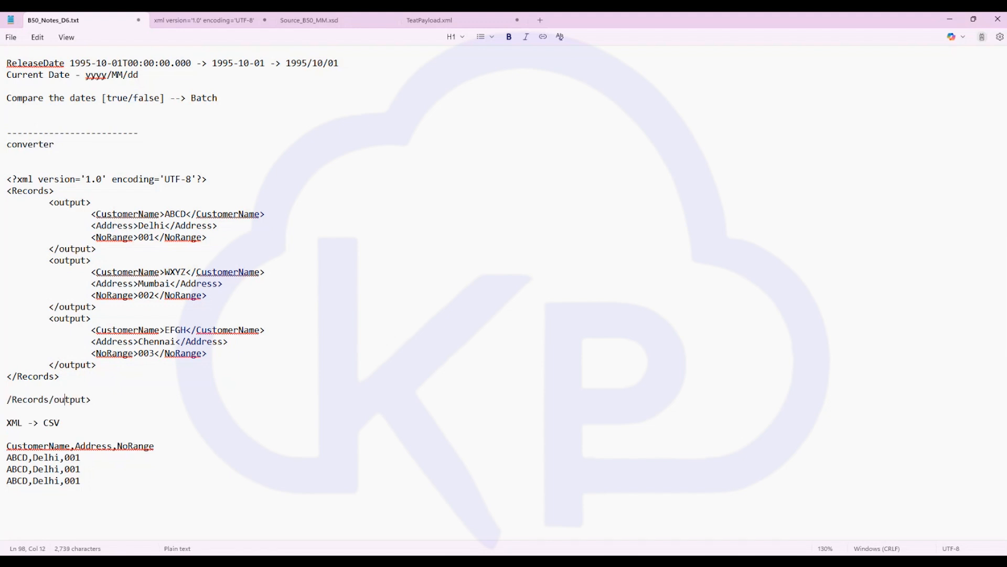
pyautogui.press('BackSpace')
pyautogui.hotkey('shift', 'Home')
pyautogui.hotkey('ctrl', 'c')
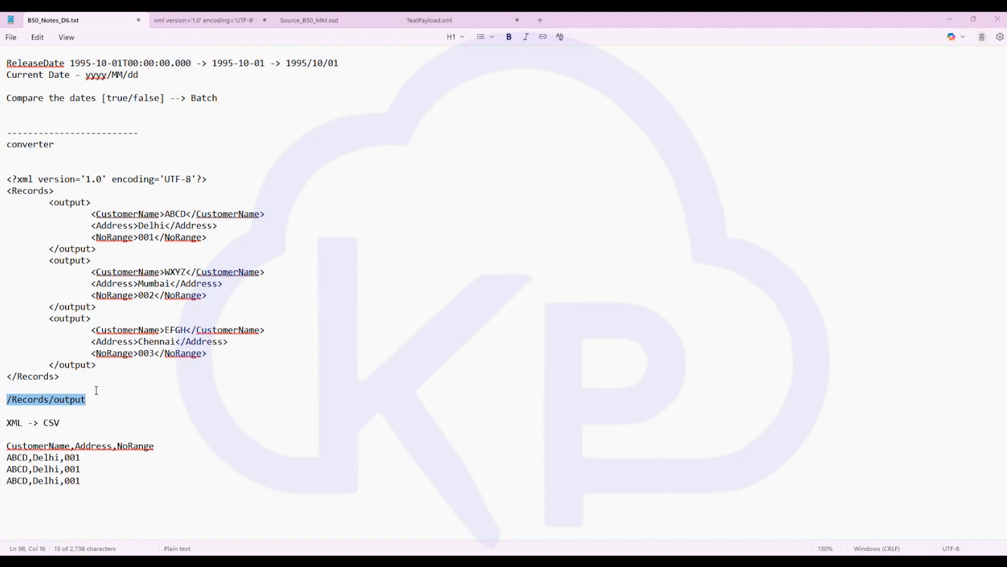
# - Set the XML to CSV Converter's path to source element in XML to /Records/output
pyautogui.hotkey('alt', 'Tab')
pyautogui.click(419, 327)
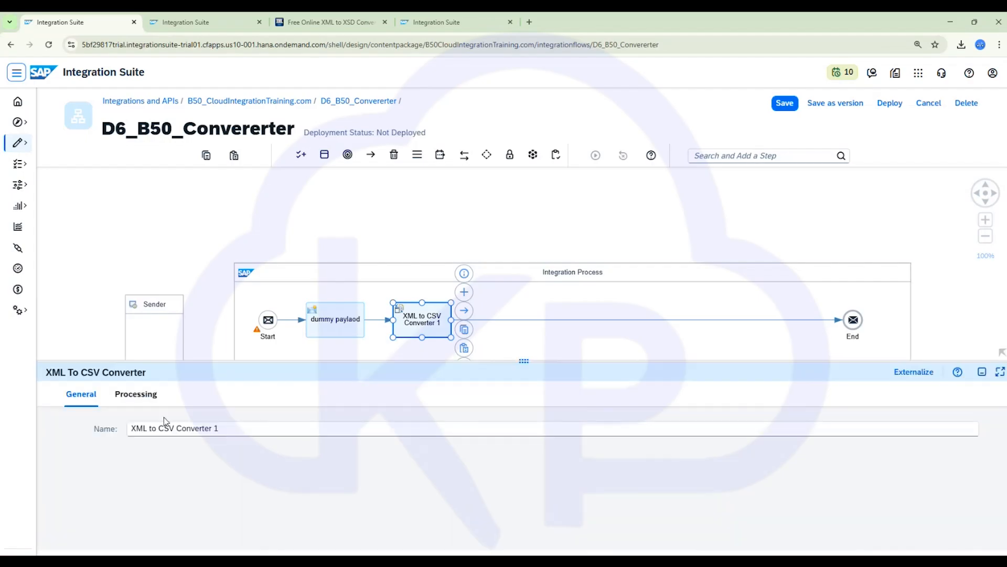
pyautogui.click(136, 394)
pyautogui.click(1000, 372)
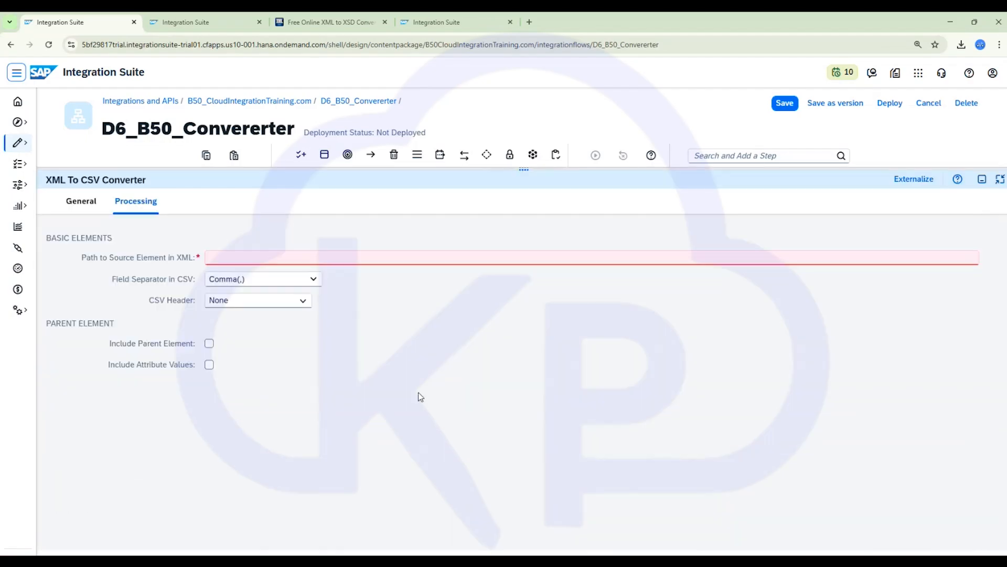
pyautogui.click(240, 257)
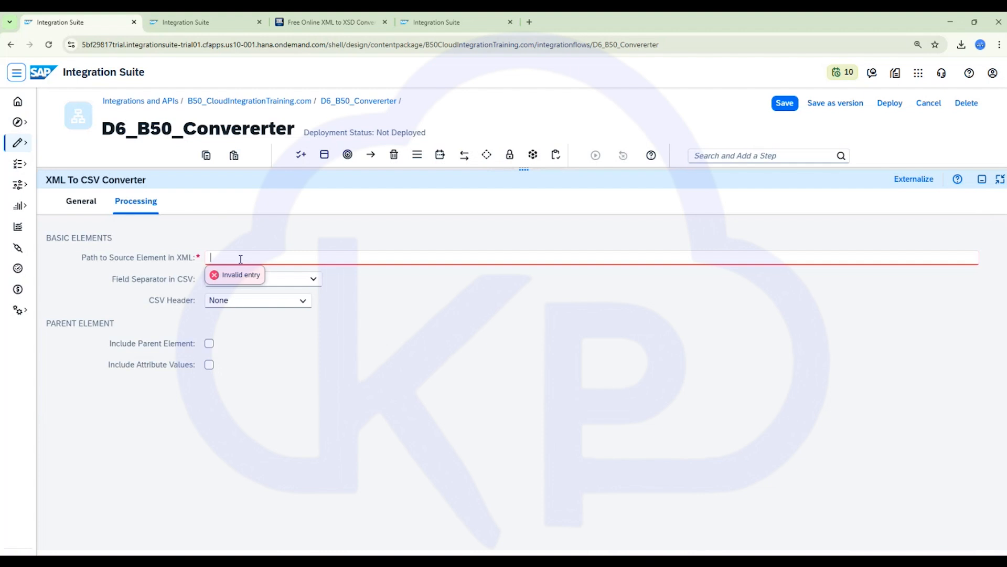
pyautogui.hotkey('ctrl', 'v')
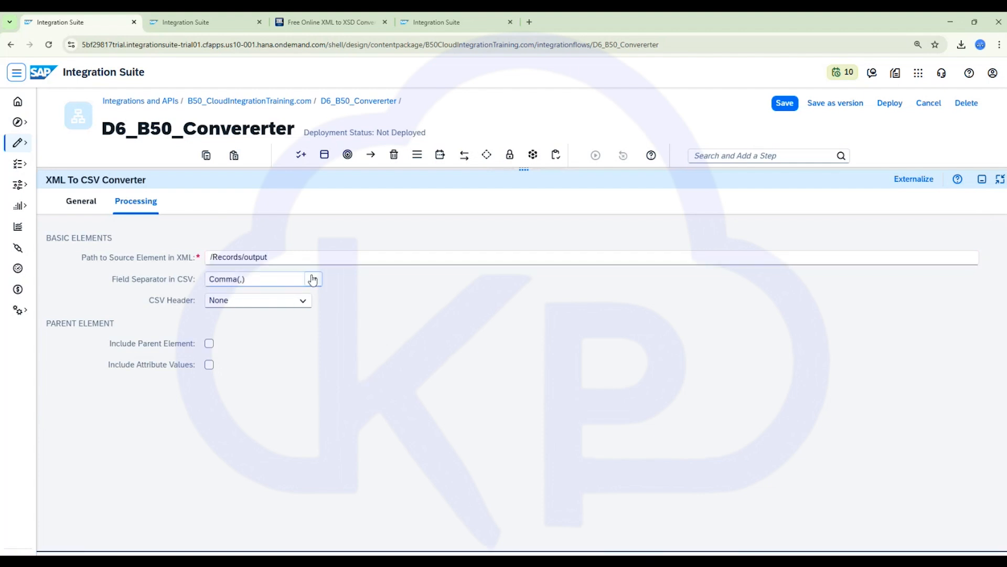
pyautogui.click(314, 278)
pyautogui.click(315, 278)
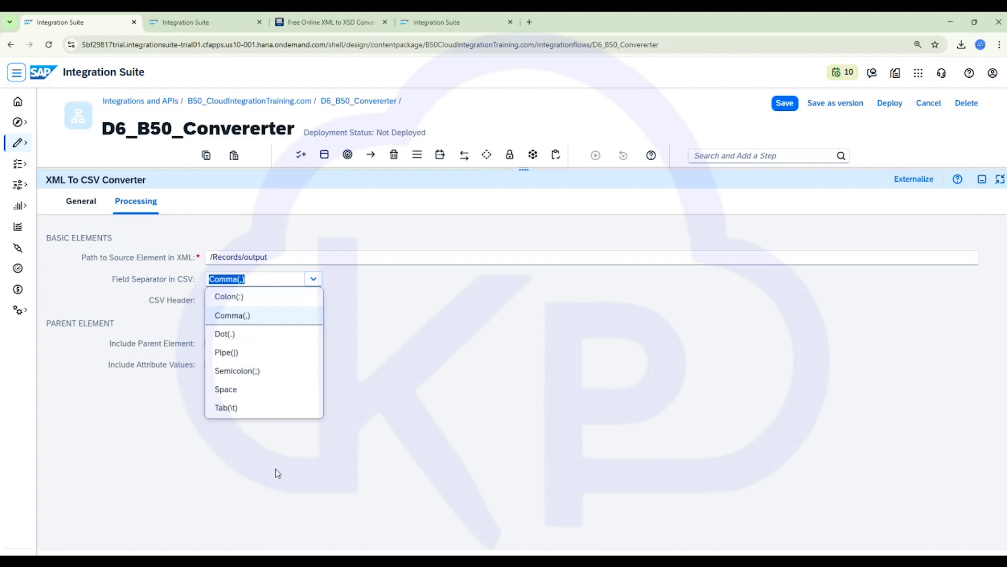
# - In the notes file, paste a sample CSV line below and replace its separators with $# to show a custom delimiter
pyautogui.click(370, 561)
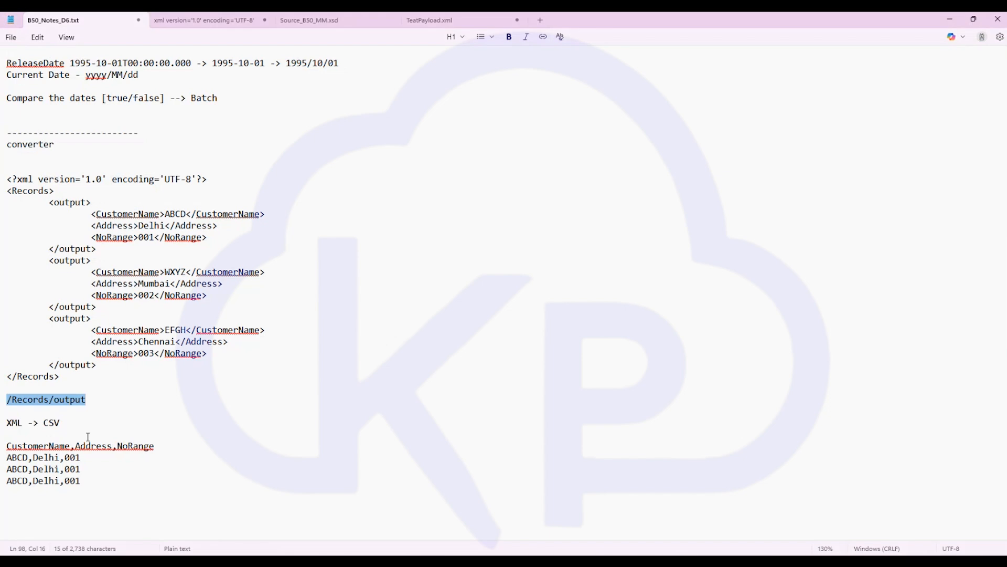
pyautogui.click(76, 485)
pyautogui.moveTo(86, 481); pyautogui.dragTo(1, 482)
pyautogui.hotkey('ctrl', 'c')
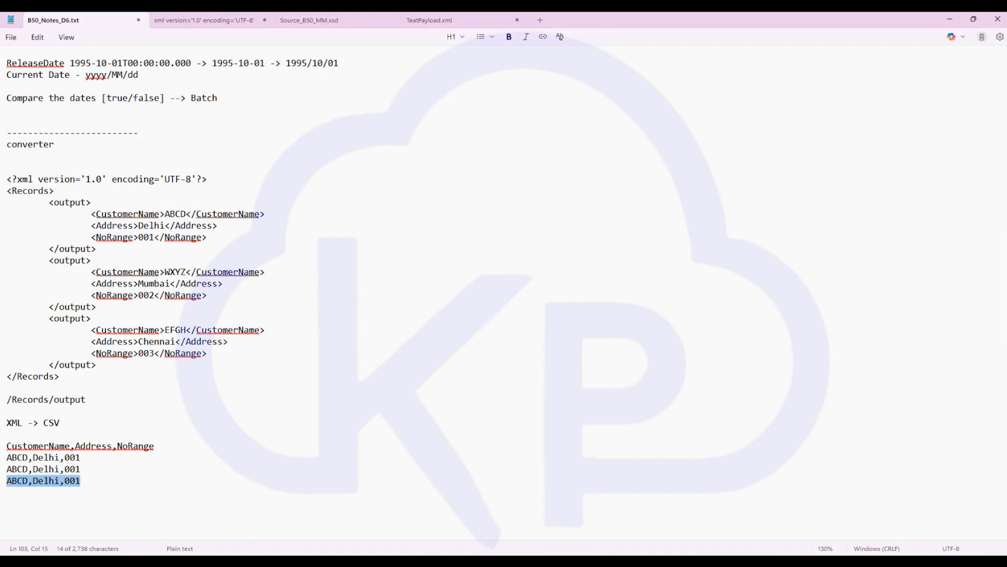
pyautogui.hotkey('ctrl', '-')
pyautogui.hotkey('ctrl', '-')
pyautogui.scroll(-1, 31, 484)
pyautogui.click(44, 399)
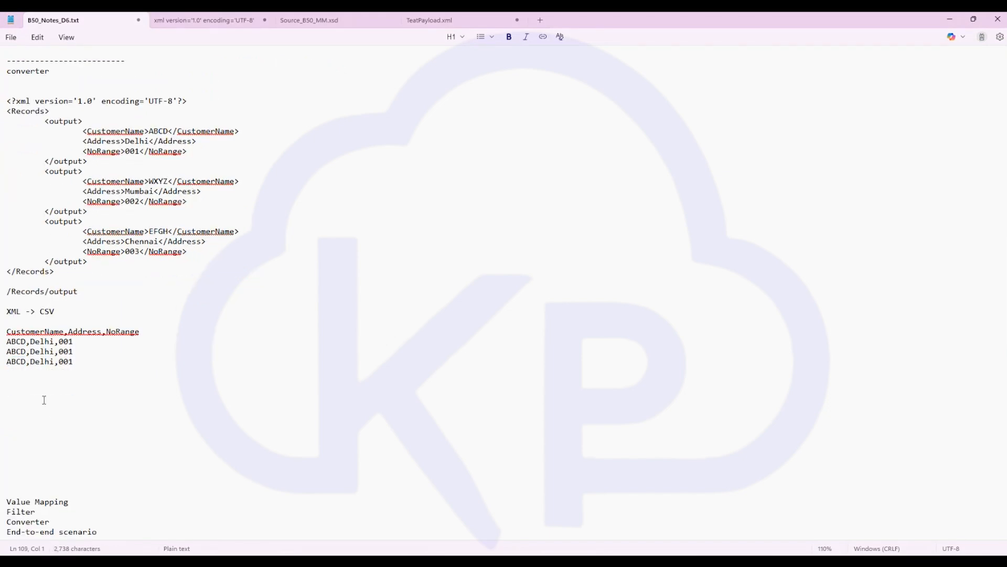
pyautogui.hotkey('ctrl', 'v')
pyautogui.click(26, 400)
pyautogui.press('Delete')
pyautogui.write('$#')
pyautogui.moveTo(59, 402); pyautogui.dragTo(63, 402)
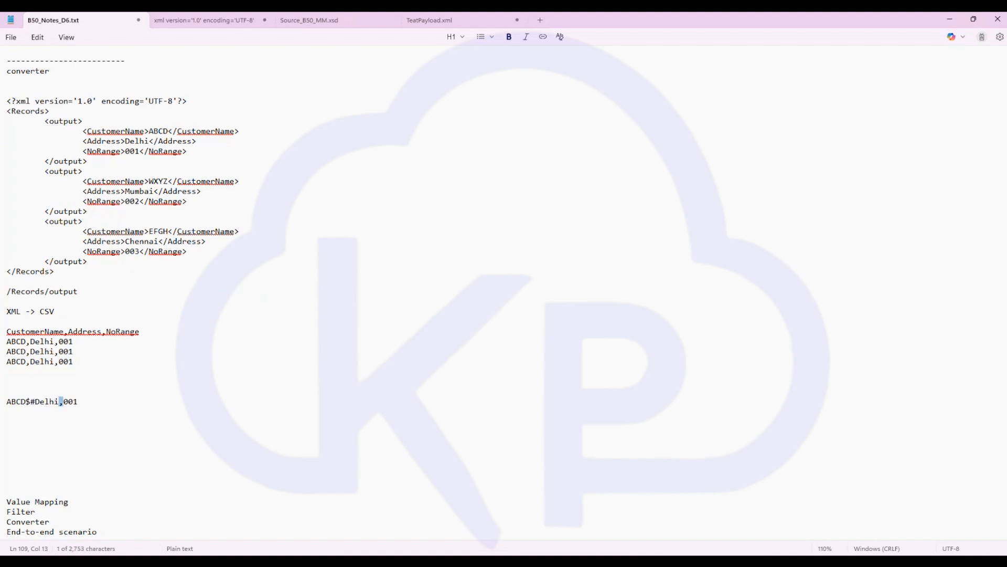
pyautogui.write('$#')
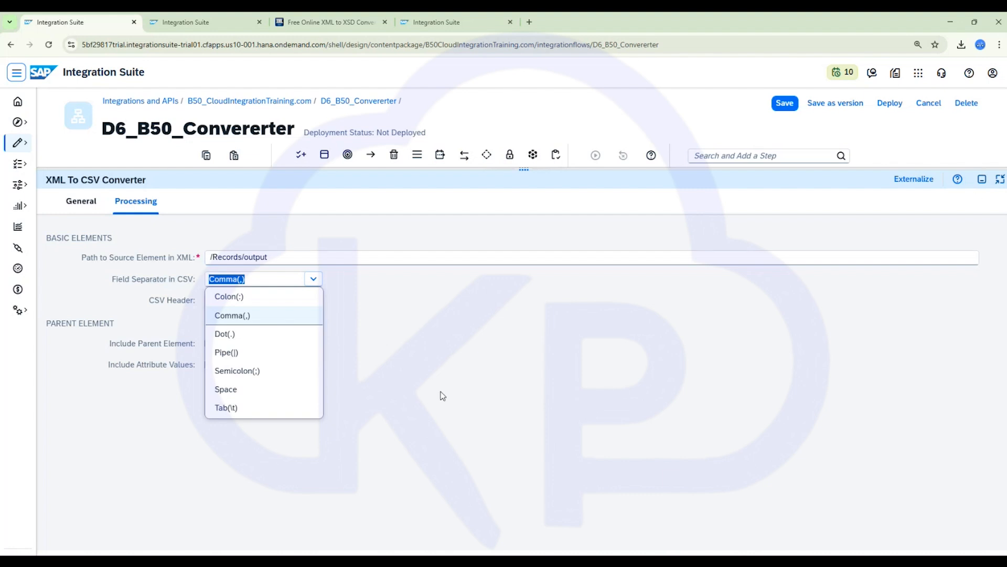
# - Keep the field separator as Comma and set the converter's CSV Header to XML based
pyautogui.click(243, 325)
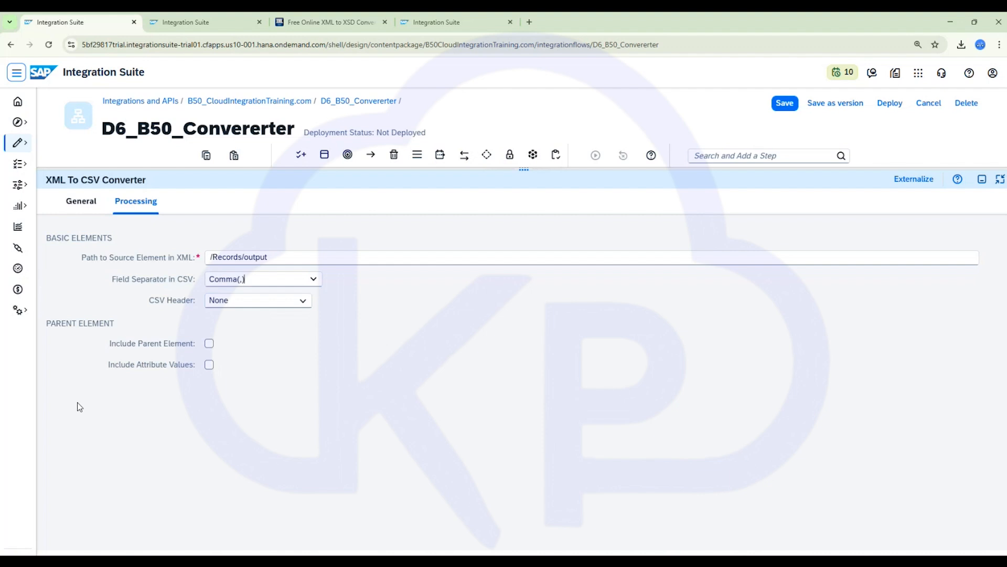
pyautogui.click(238, 304)
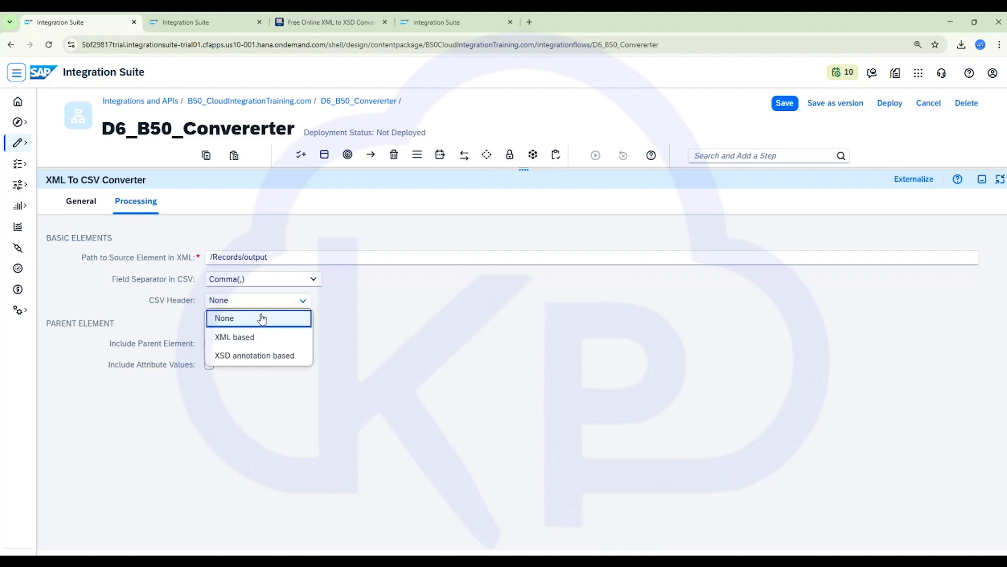
pyautogui.click(240, 346)
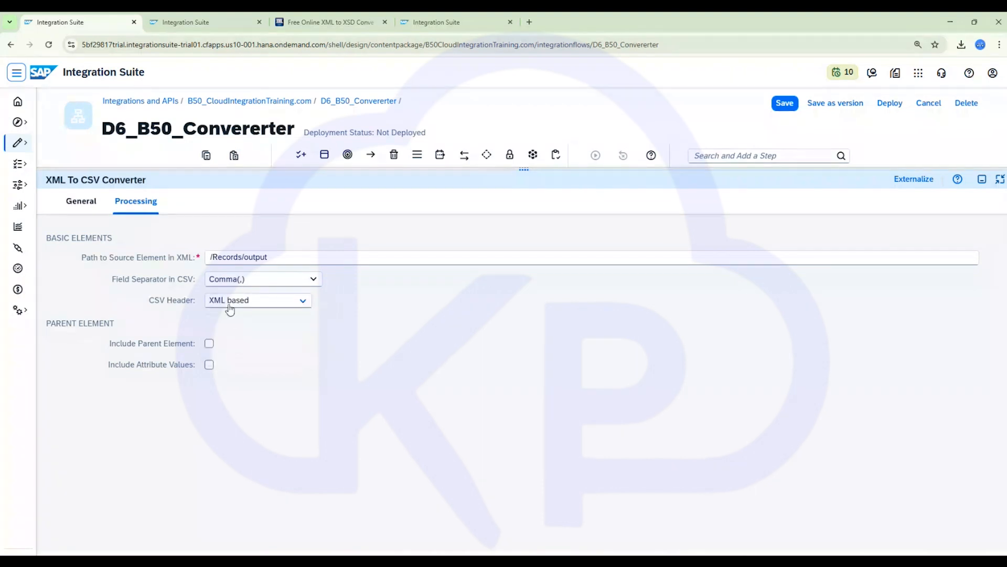
# - In the notes file, change the first CustomerName tag to Customer Name using a spelling suggestion
pyautogui.hotkey('alt', 'Tab')
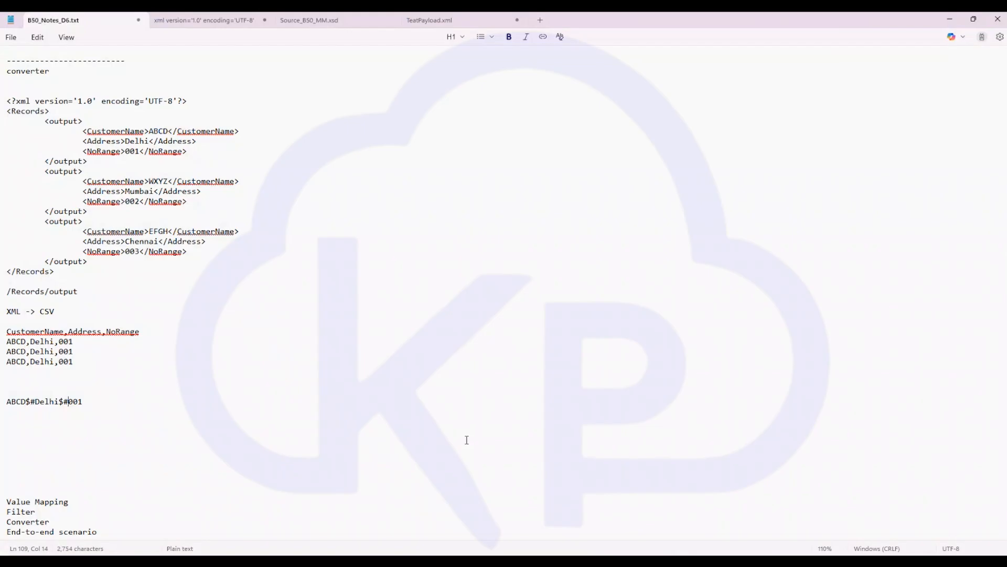
pyautogui.click(59, 121)
pyautogui.click(130, 131)
pyautogui.rightClick(130, 131)
pyautogui.click(96, 154)
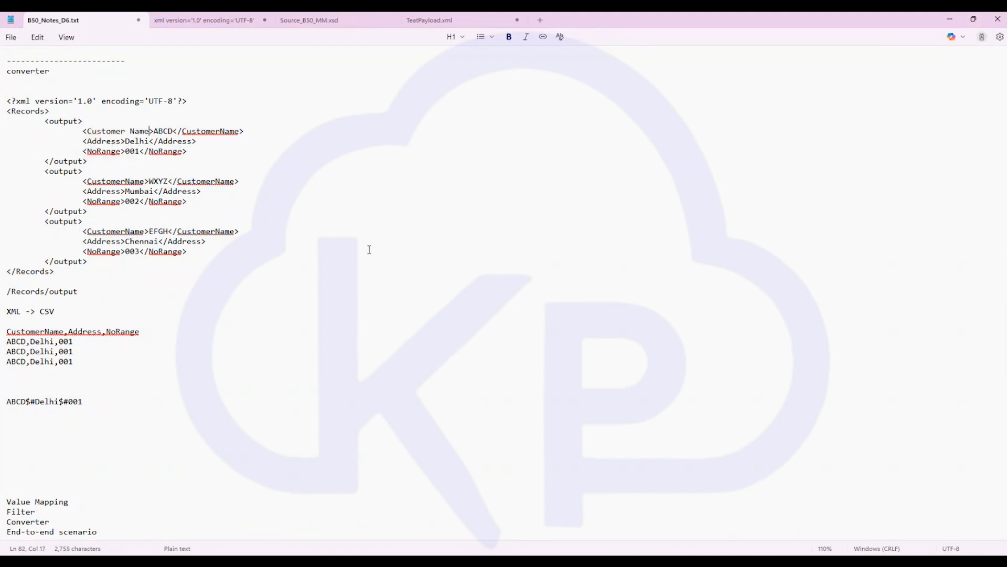
pyautogui.hotkey('alt', 'Tab')
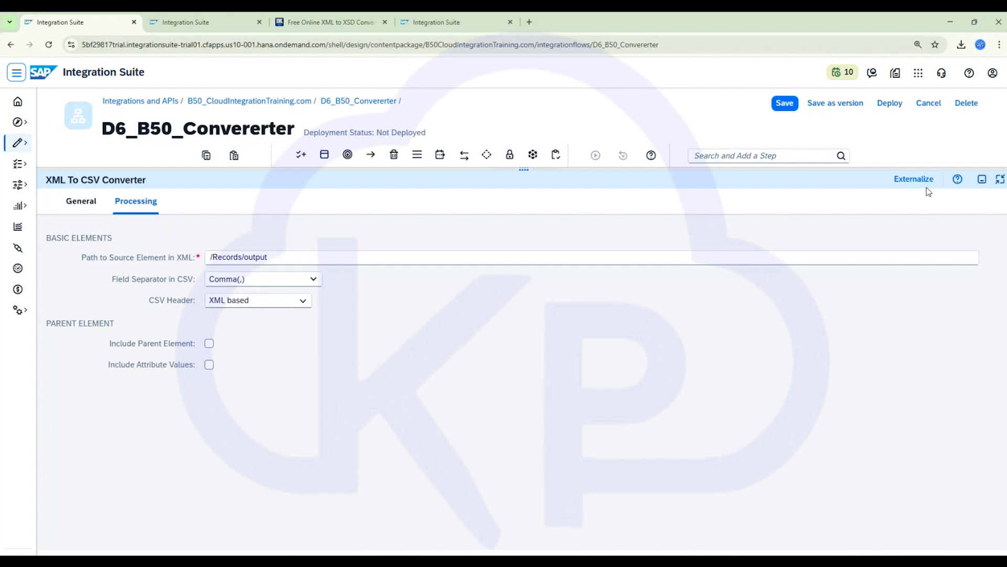
# - Place simulation start and end points around the flow and run the simulation
pyautogui.click(981, 180)
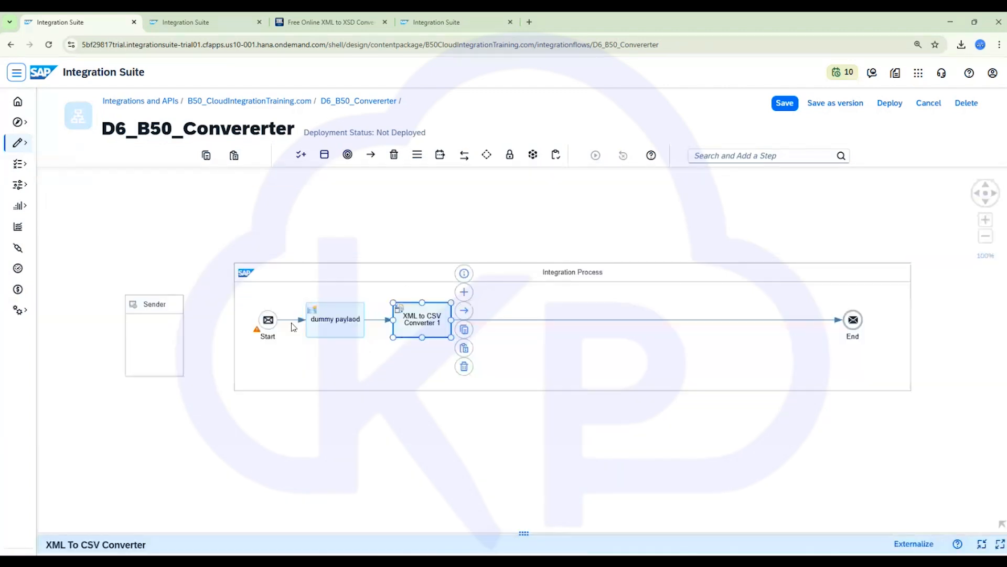
pyautogui.click(348, 306)
pyautogui.click(500, 322)
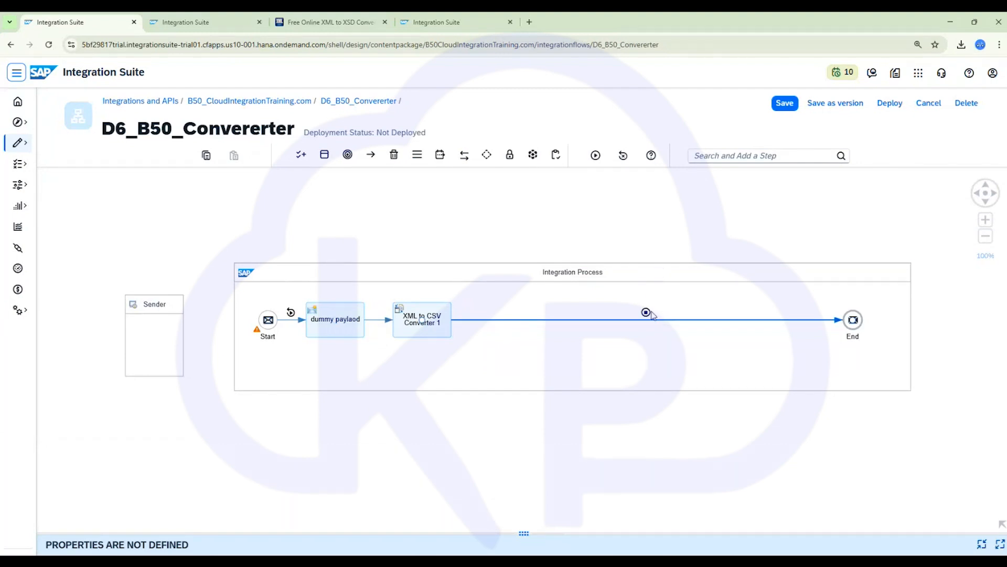
pyautogui.click(595, 155)
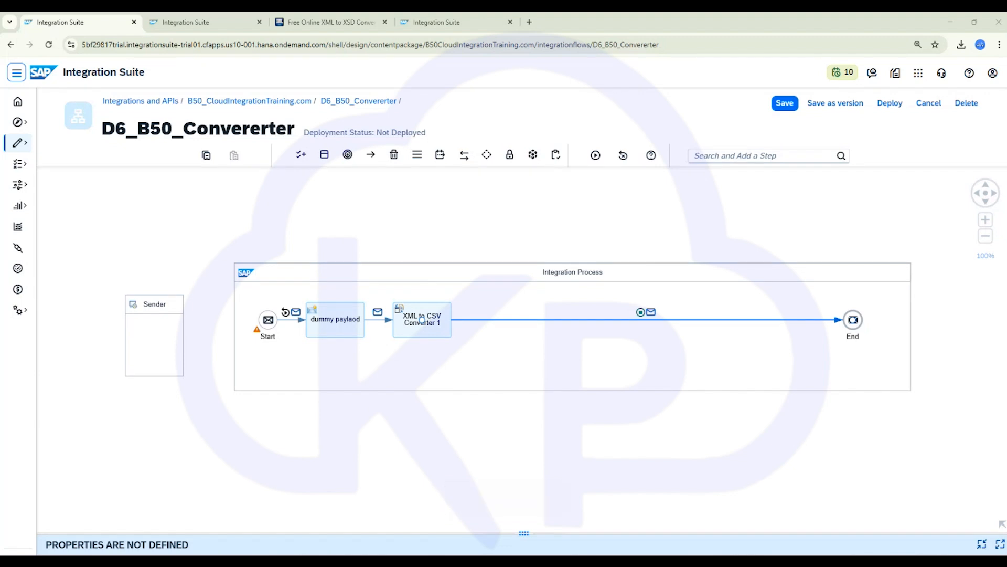
# - Inspect the simulated message body produced before End
pyautogui.click(651, 313)
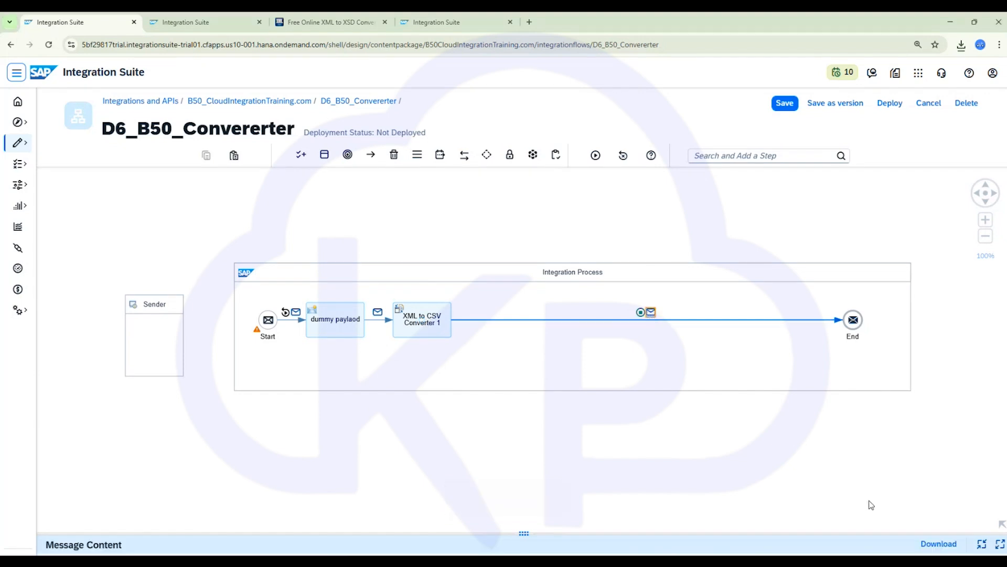
pyautogui.click(1000, 546)
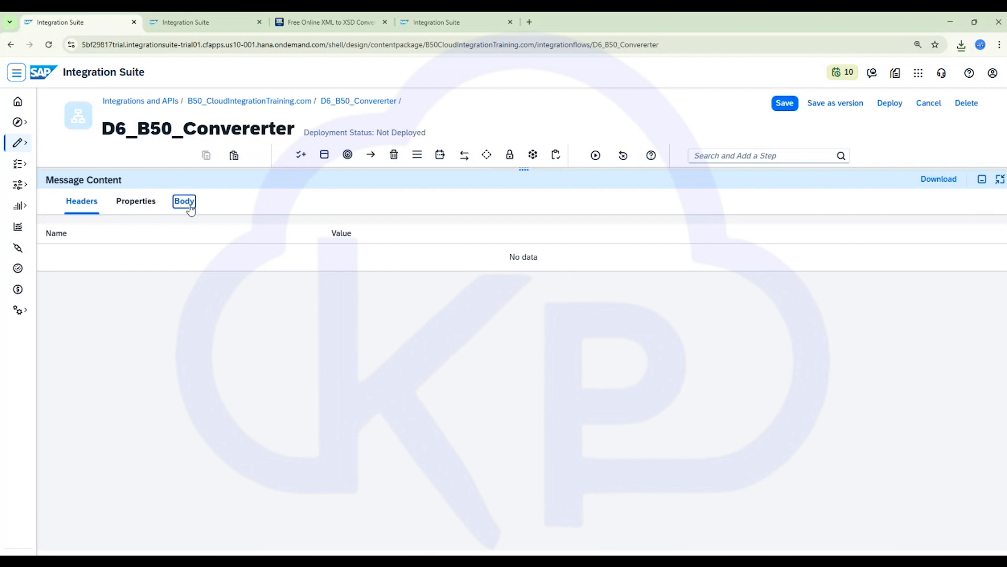
pyautogui.click(185, 202)
pyautogui.moveTo(128, 276); pyautogui.dragTo(11, 221)
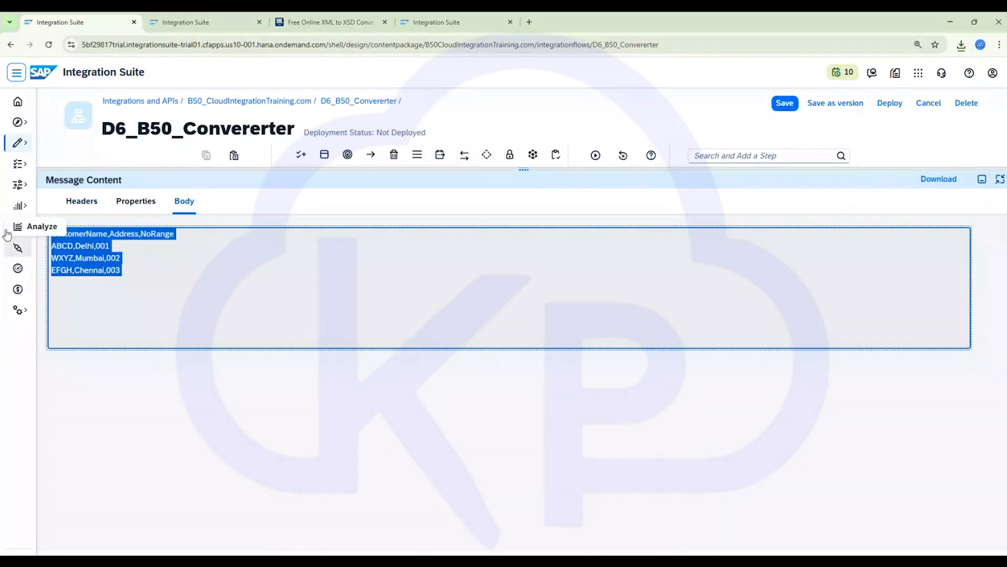
pyautogui.click(982, 179)
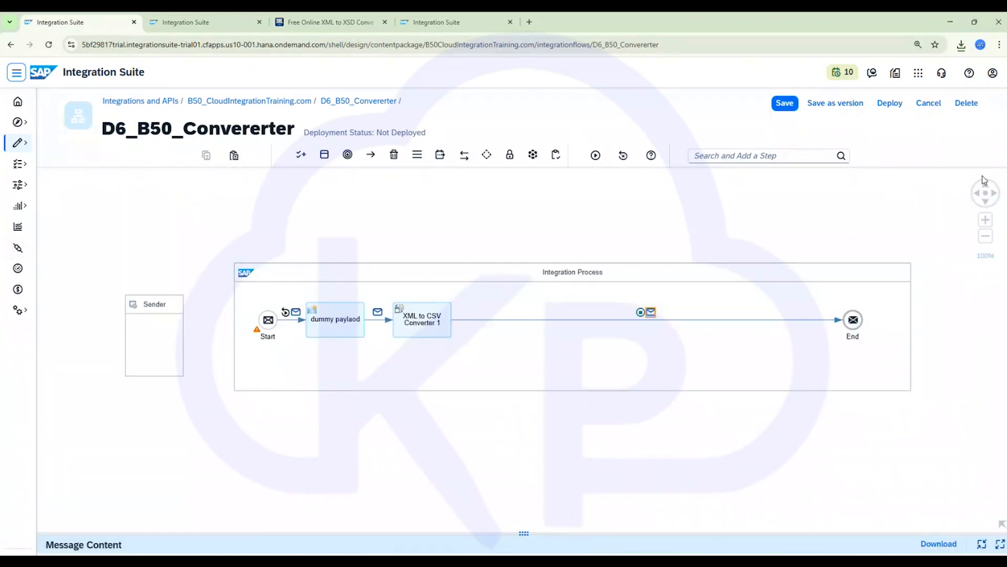
# - Add a CSV to XML Converter step after the XML to CSV converter and open its processing settings
pyautogui.click(418, 333)
pyautogui.moveTo(417, 333); pyautogui.dragTo(417, 321)
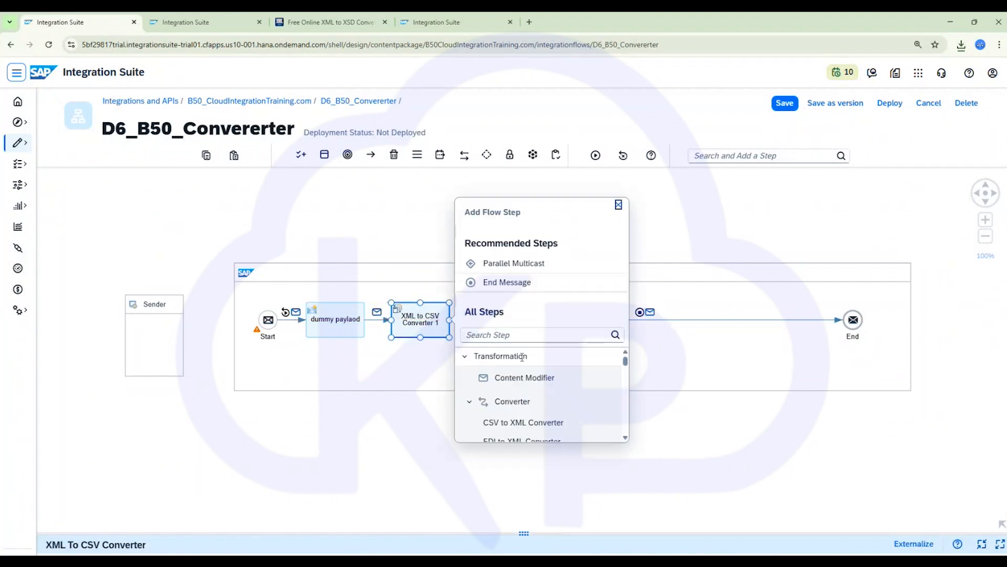
pyautogui.write('csv to')
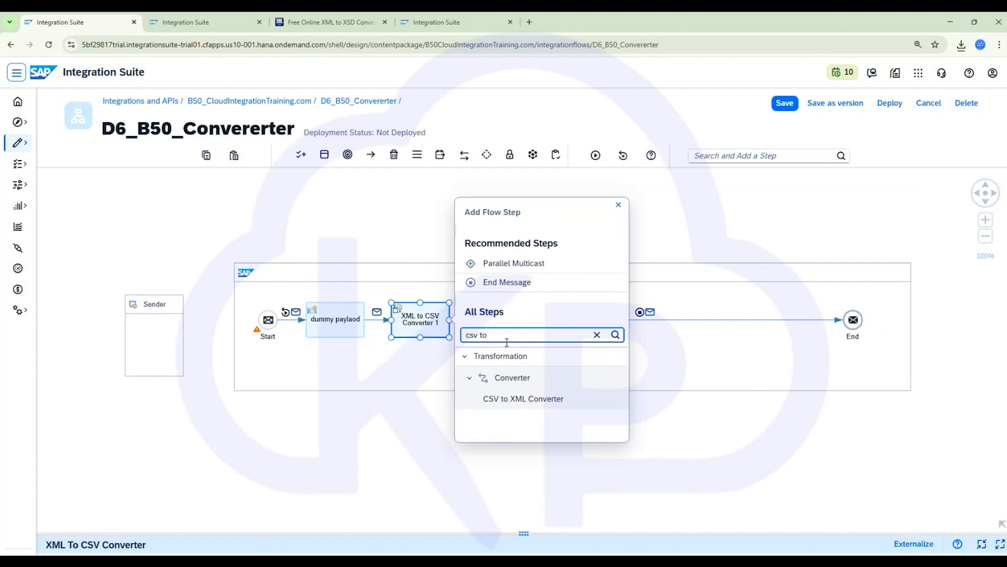
pyautogui.click(533, 400)
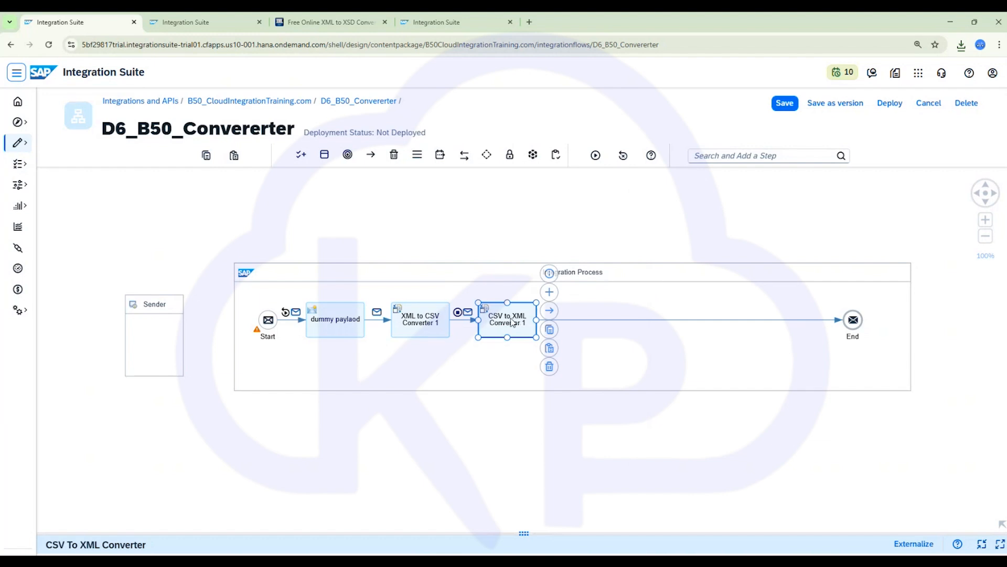
pyautogui.click(513, 322)
pyautogui.click(132, 402)
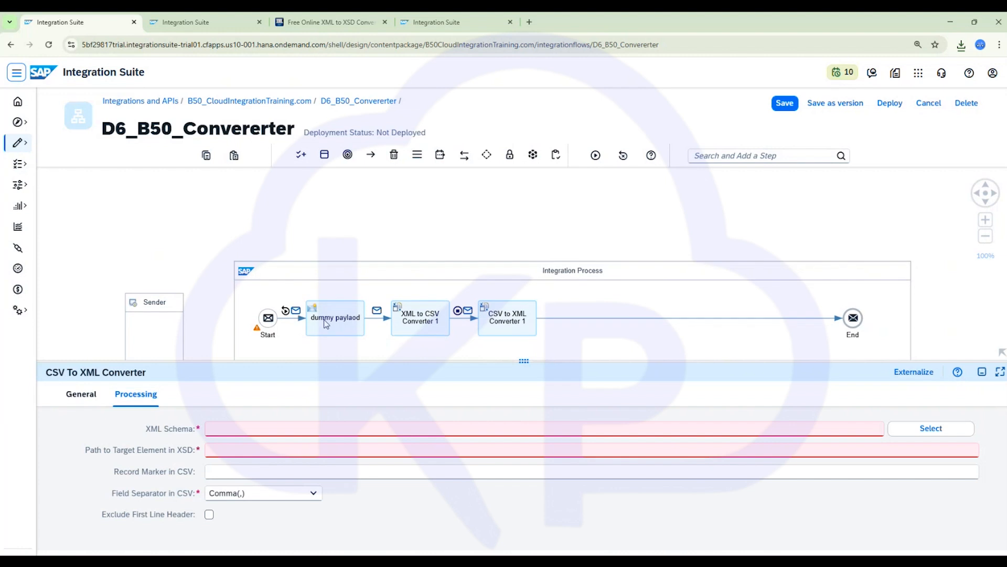
# - Copy the dummy payload's message body XML and paste it into the online converter's Sample XML Document
pyautogui.scroll(-1, 326, 325)
pyautogui.click(339, 296)
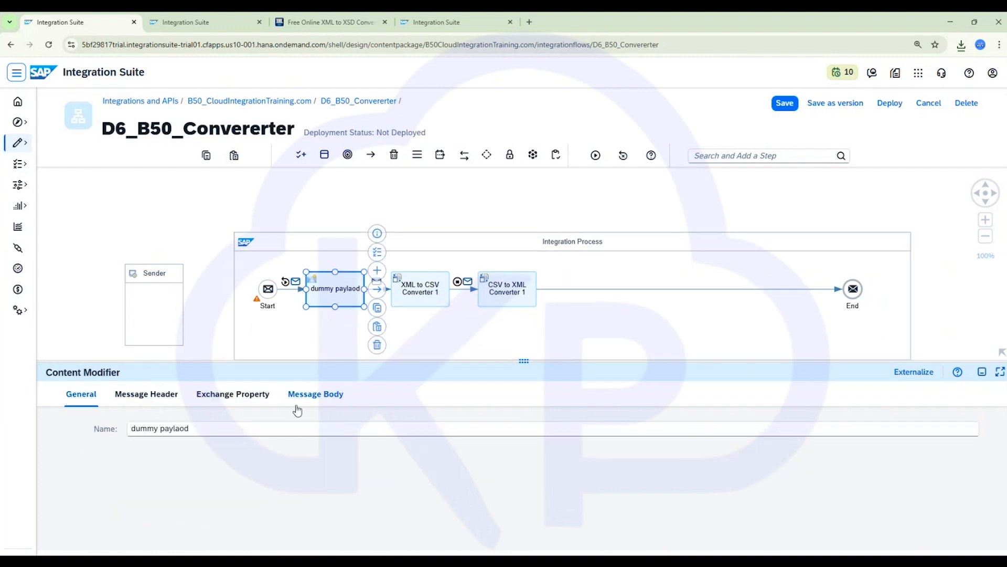
pyautogui.click(312, 395)
pyautogui.click(401, 501)
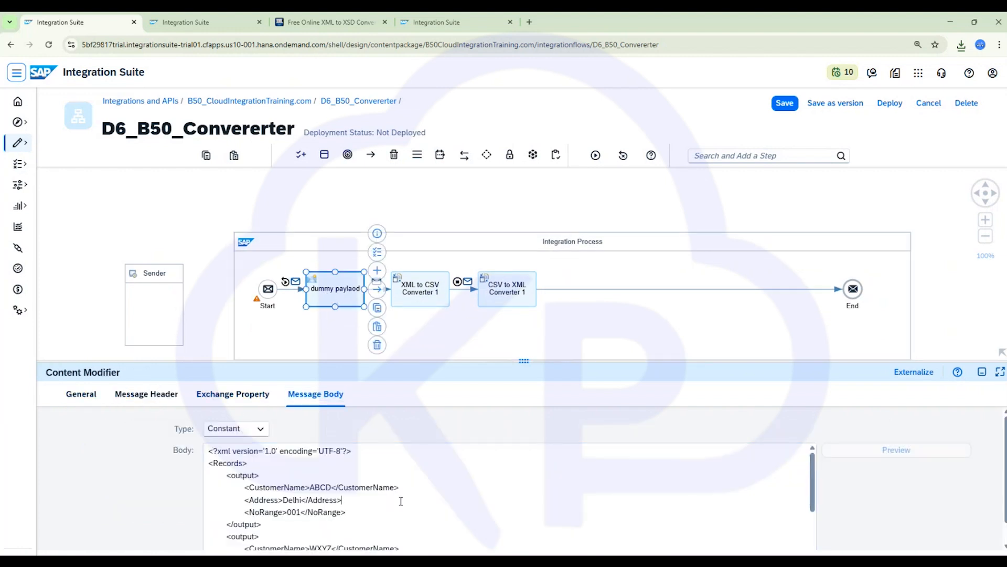
pyautogui.hotkey('ctrl', 'a')
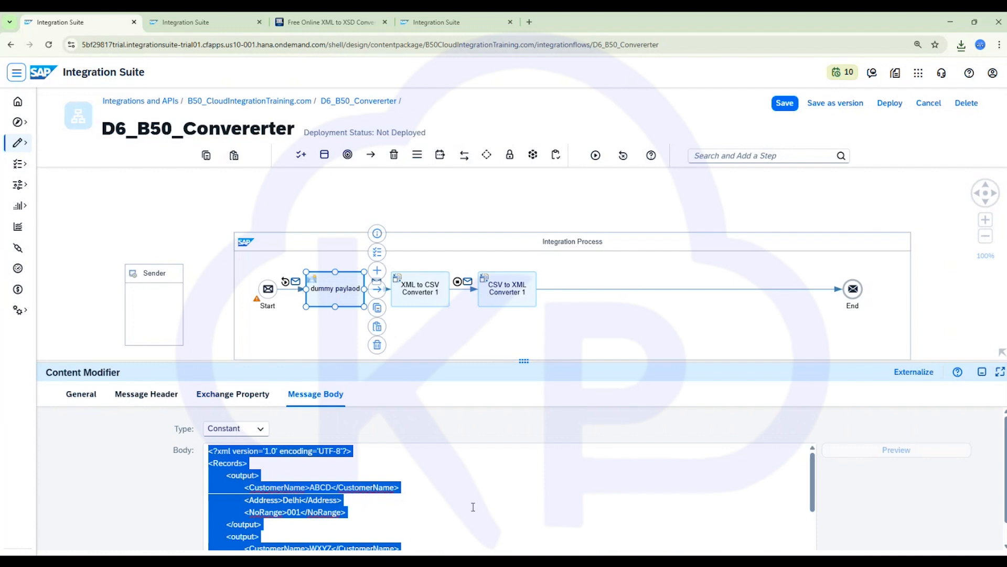
pyautogui.click(331, 22)
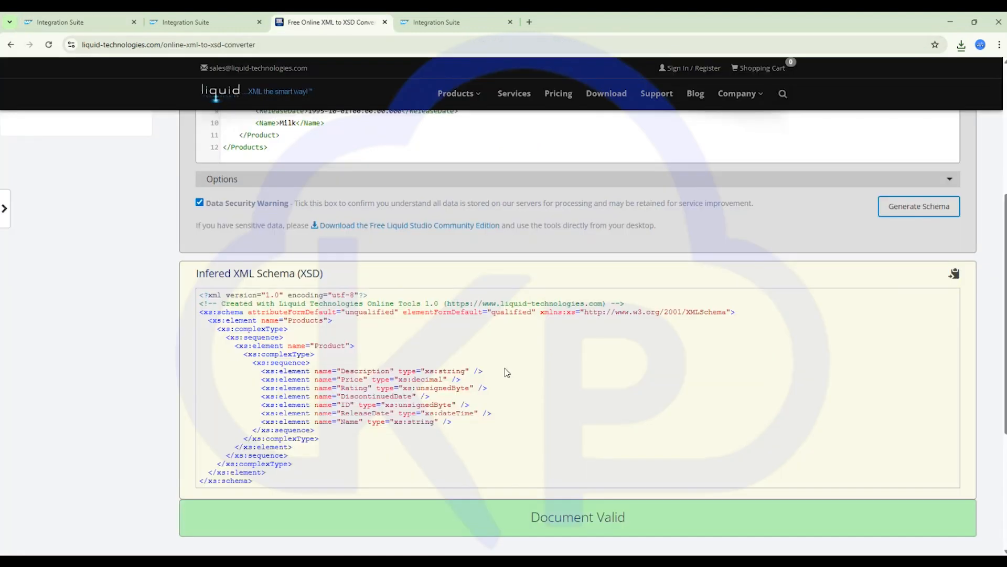
pyautogui.scroll(2, 543, 236)
pyautogui.scroll(3, 543, 236)
pyautogui.click(495, 325)
pyautogui.hotkey('ctrl', 'a')
pyautogui.hotkey('ctrl', 'v')
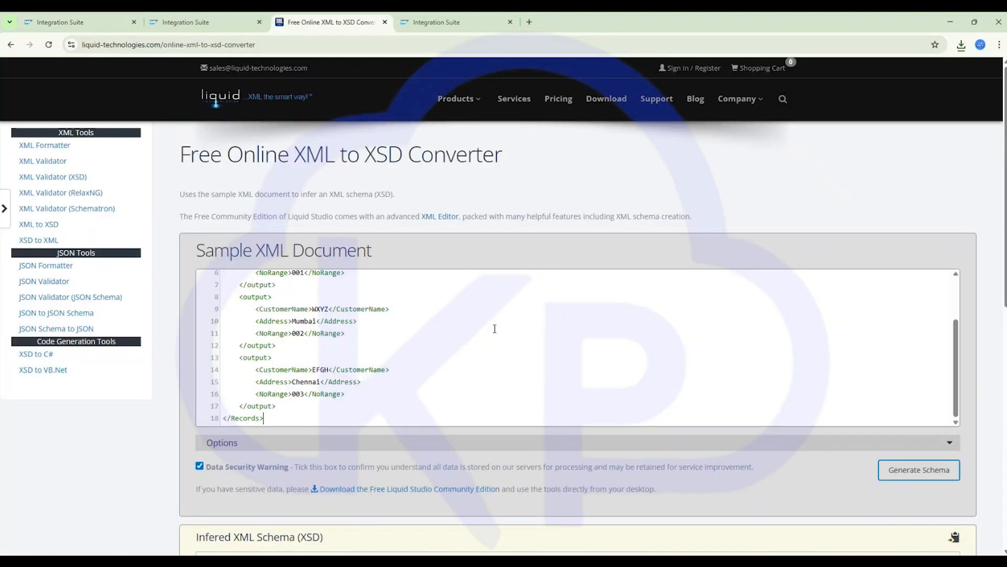
# - Generate the XSD schema from the sample XML and select the inferred schema text
pyautogui.click(921, 475)
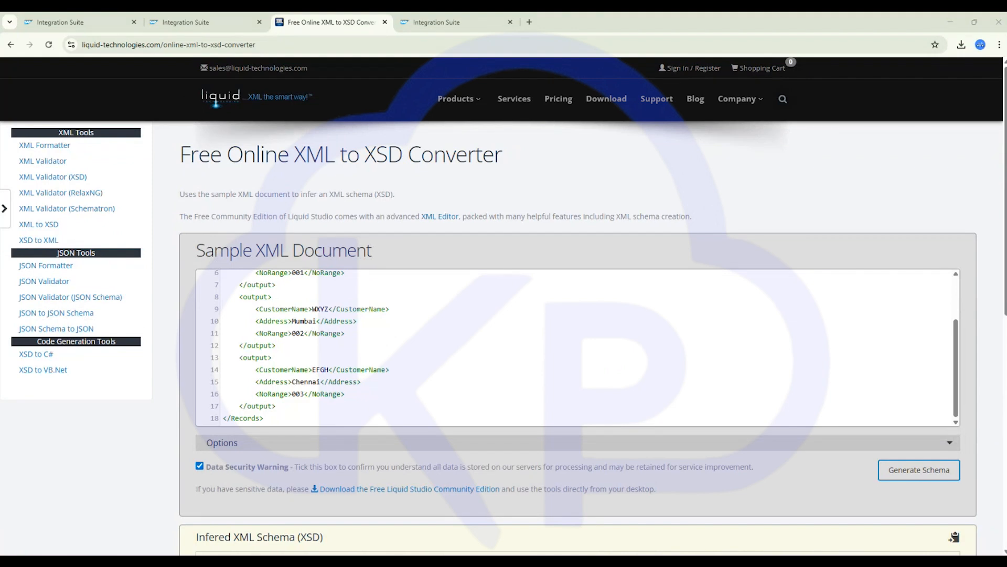
pyautogui.scroll(-6, 410, 371)
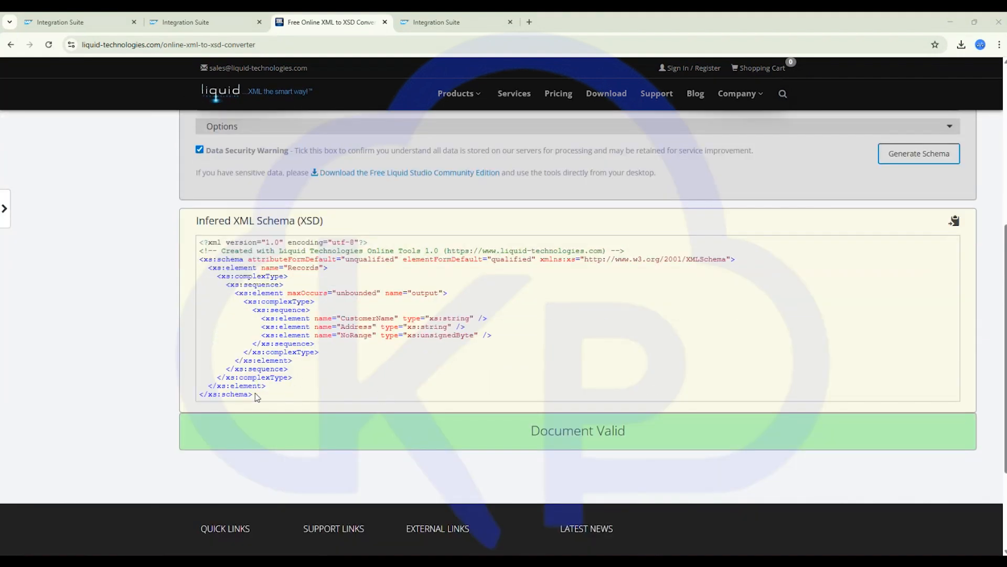
pyautogui.moveTo(256, 397); pyautogui.dragTo(192, 240)
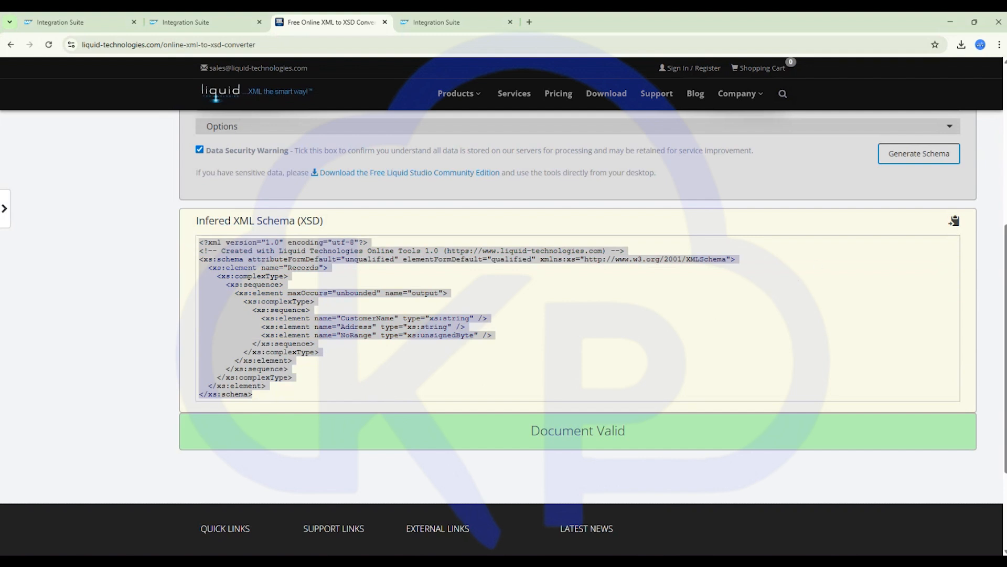
pyautogui.click(184, 23)
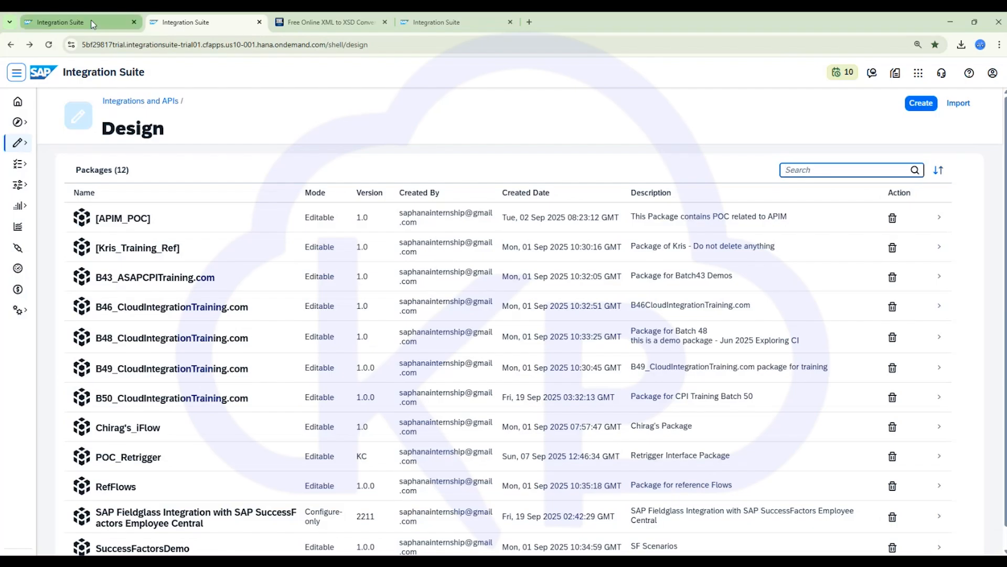
pyautogui.click(87, 24)
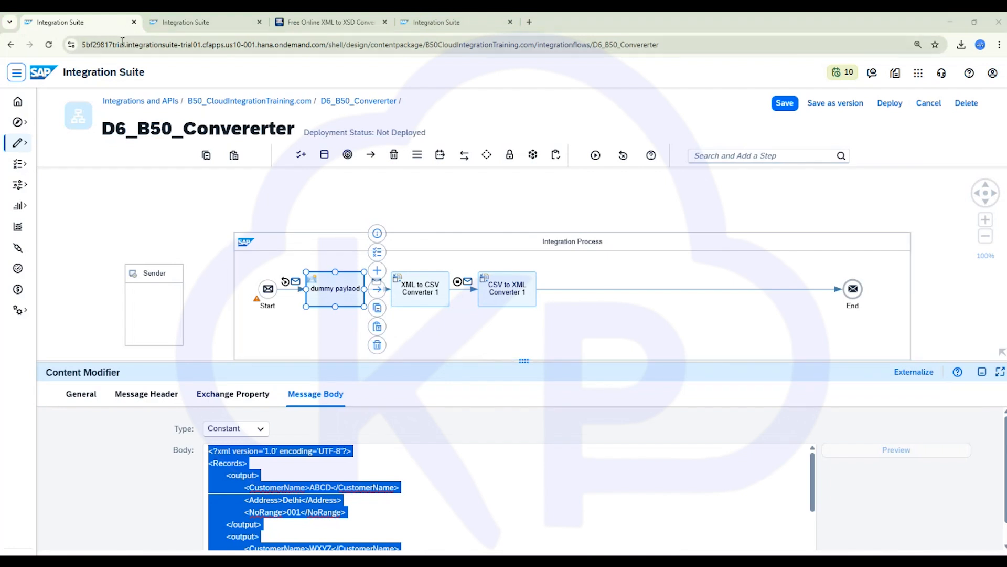
pyautogui.click(958, 310)
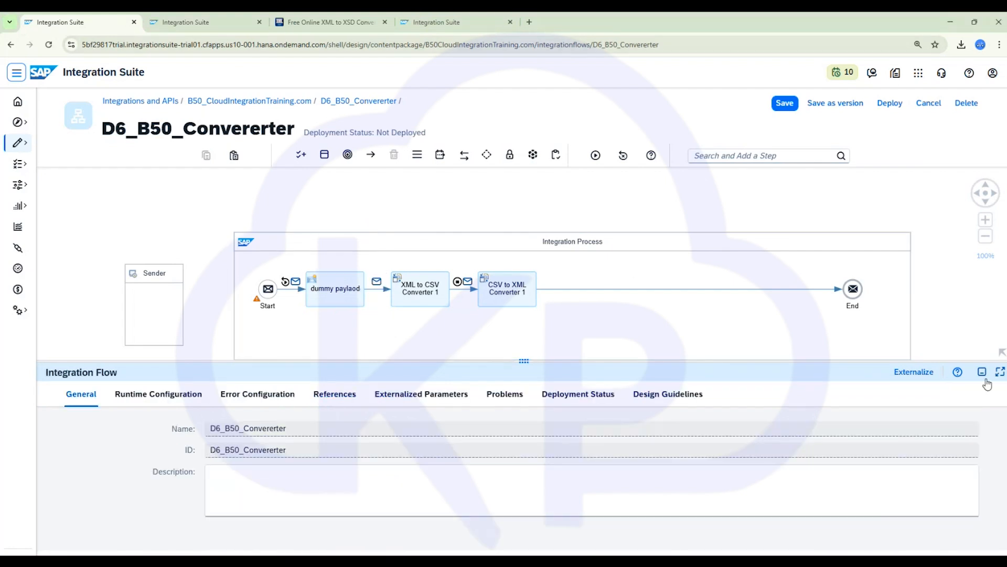
pyautogui.click(983, 372)
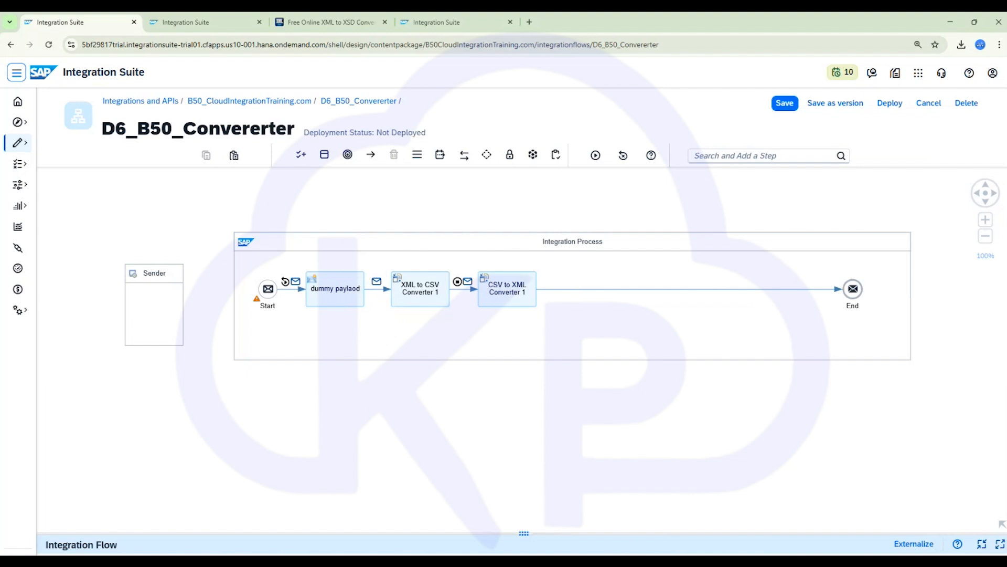
pyautogui.click(517, 555)
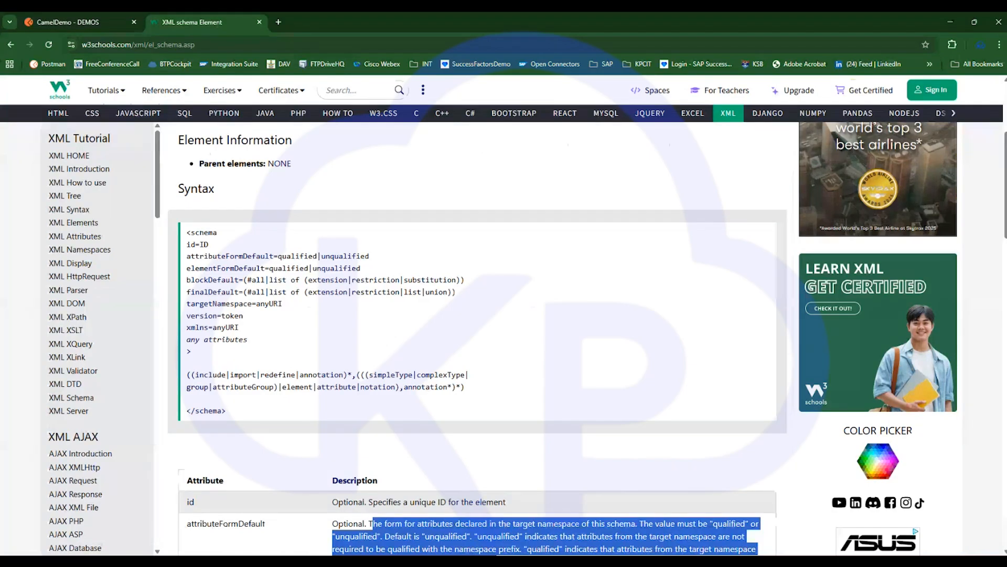
pyautogui.click(530, 559)
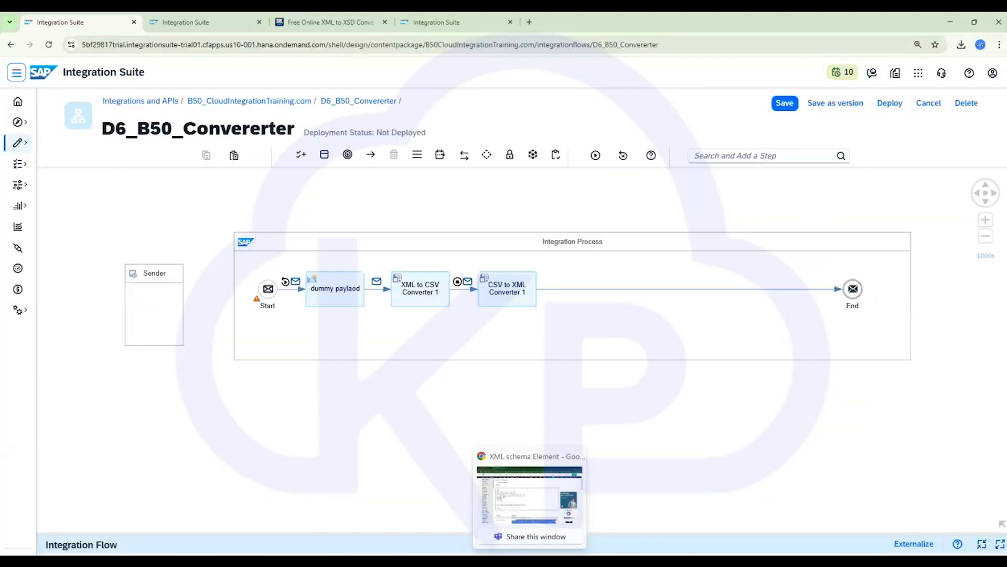
pyautogui.click(336, 24)
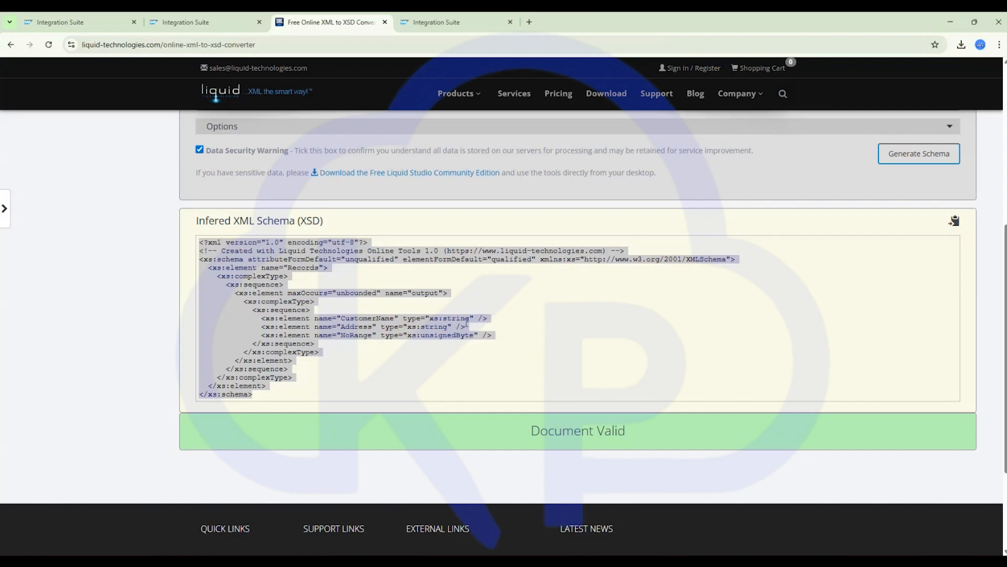
# - Copy the inferred XML schema to the clipboard
pyautogui.hotkey('ctrl', 'a')
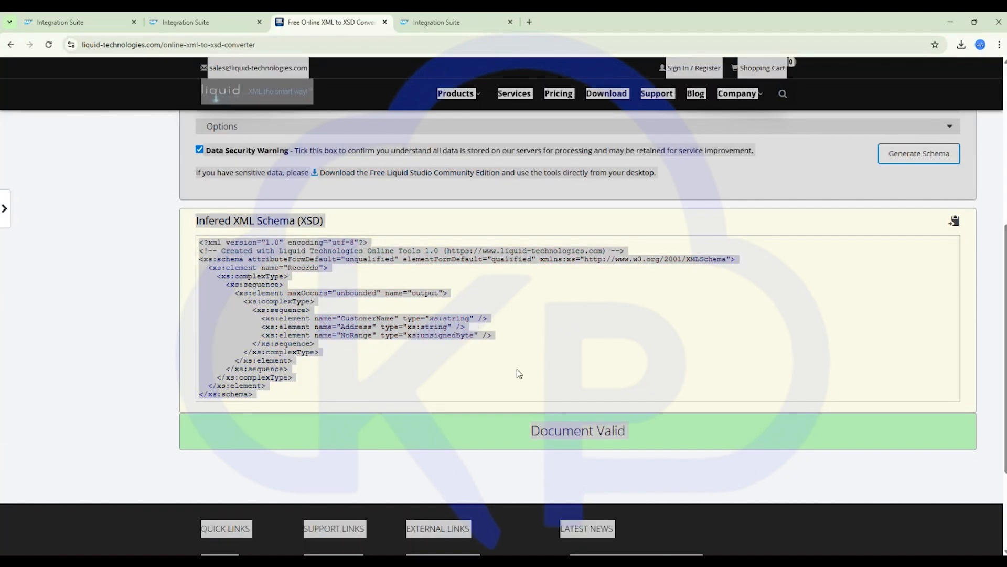
pyautogui.click(955, 224)
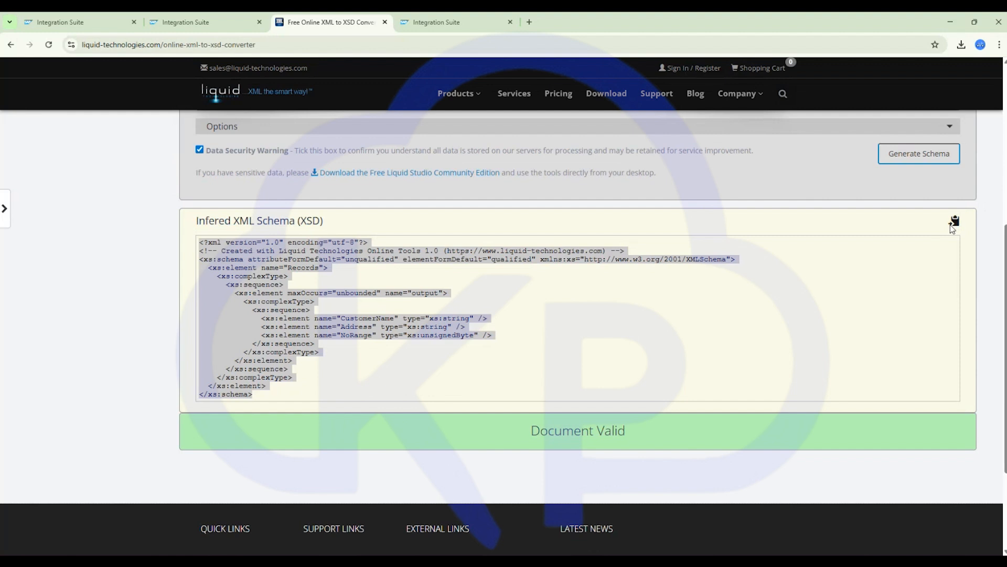
pyautogui.hotkey('alt', 'Tab')
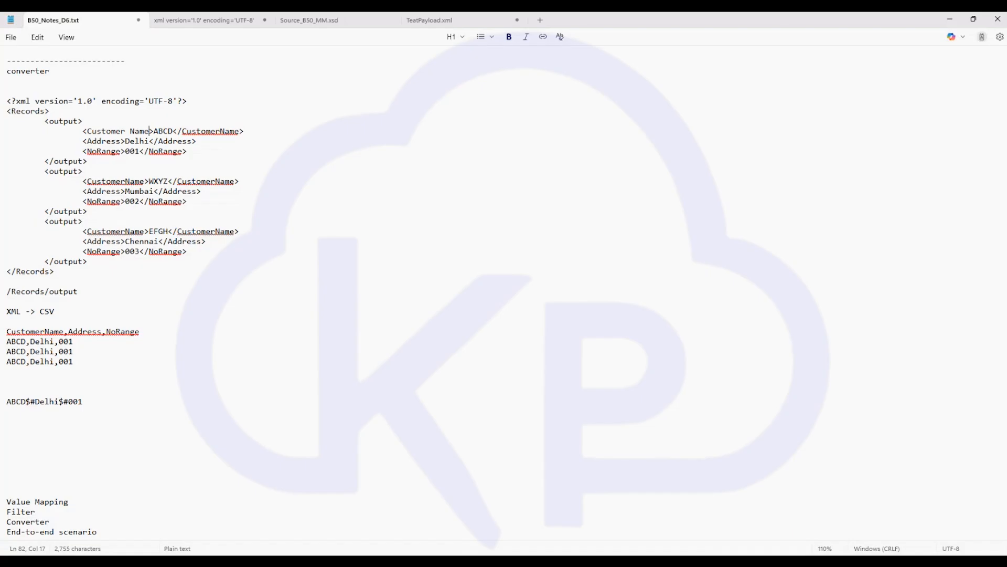
# - In the notes file, add a dashed separator and a --Schema-- heading, then paste the XSD below it
pyautogui.scroll(-3, 21, 363)
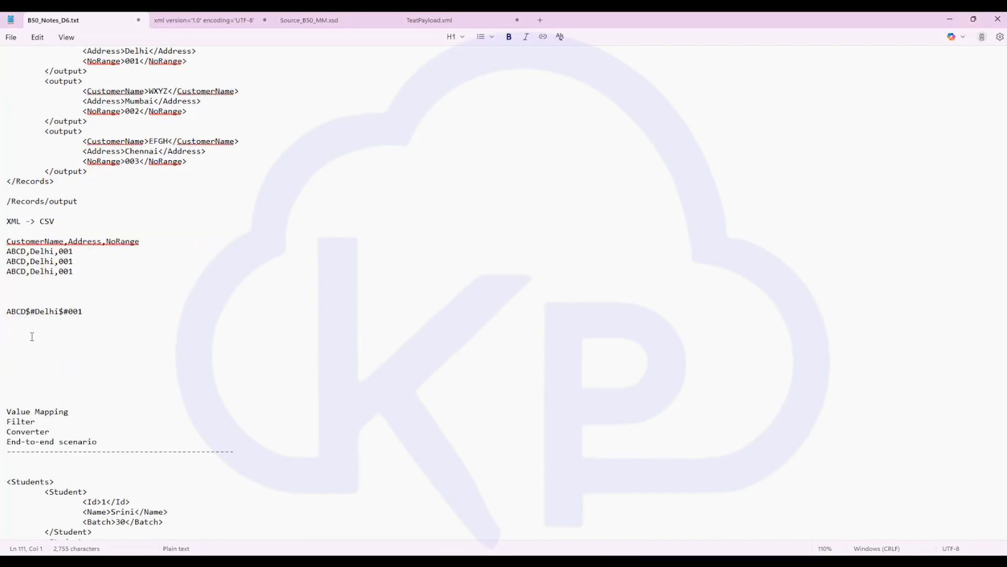
pyautogui.write('------------------')
pyautogui.press('Return')
pyautogui.write('X')
pyautogui.press('BackSpace')
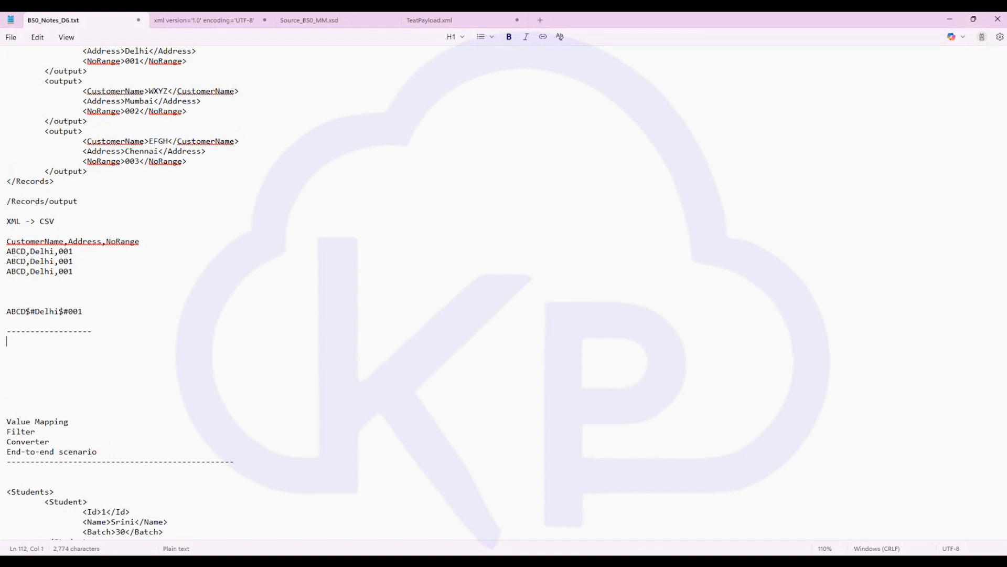
pyautogui.write('Sc')
pyautogui.press('Left')
pyautogui.press('Left')
pyautogui.press('Left')
pyautogui.press('Left')
pyautogui.press('Left')
pyautogui.write('--')
pyautogui.hotkey('ctrl', 'v')
pyautogui.scroll(-7, 92, 365)
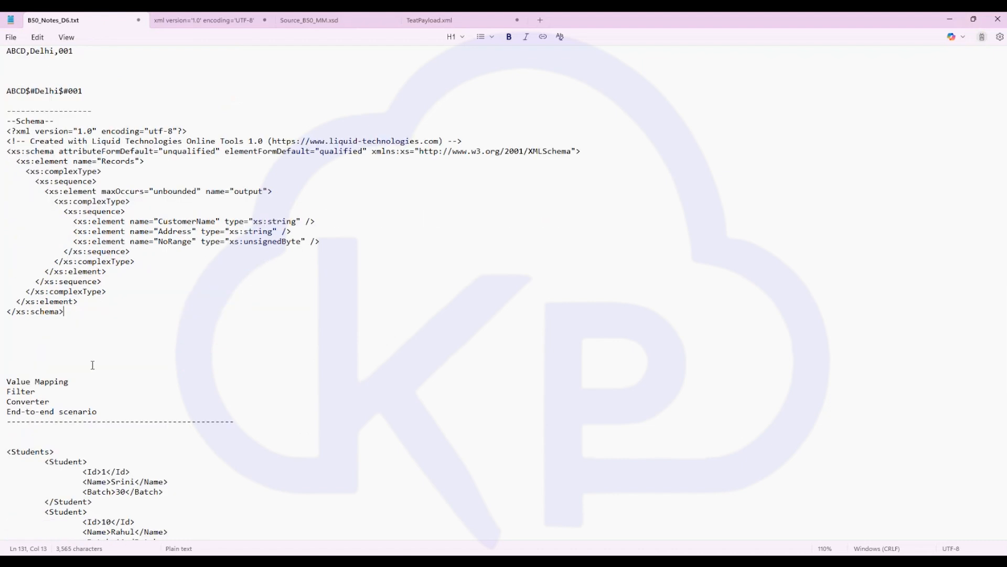
pyautogui.click(72, 340)
pyautogui.scroll(4, 72, 341)
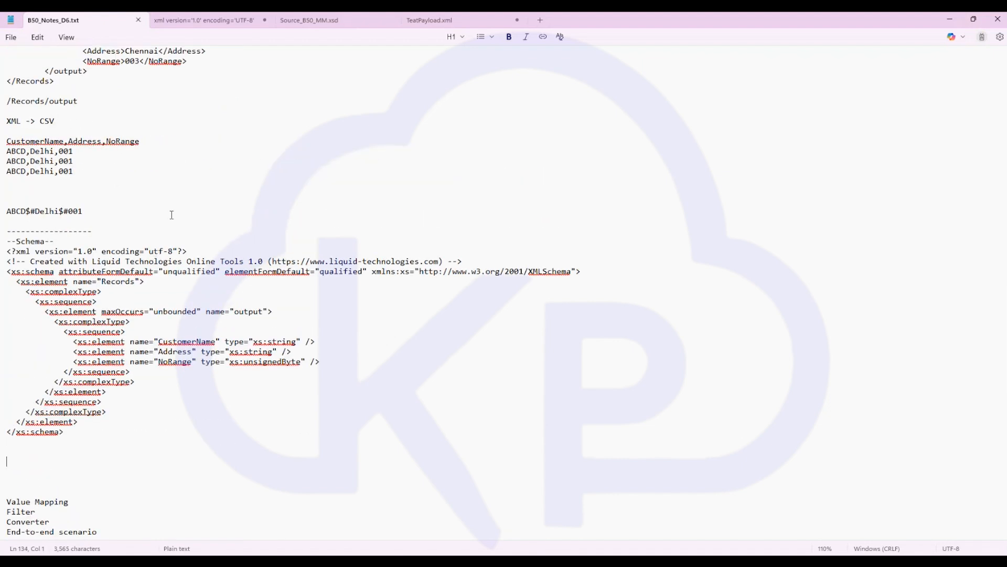
# - Add the csv_to_xml.xsd file from Downloads as a local schema reference of the integration flow
pyautogui.hotkey('alt', 'Tab')
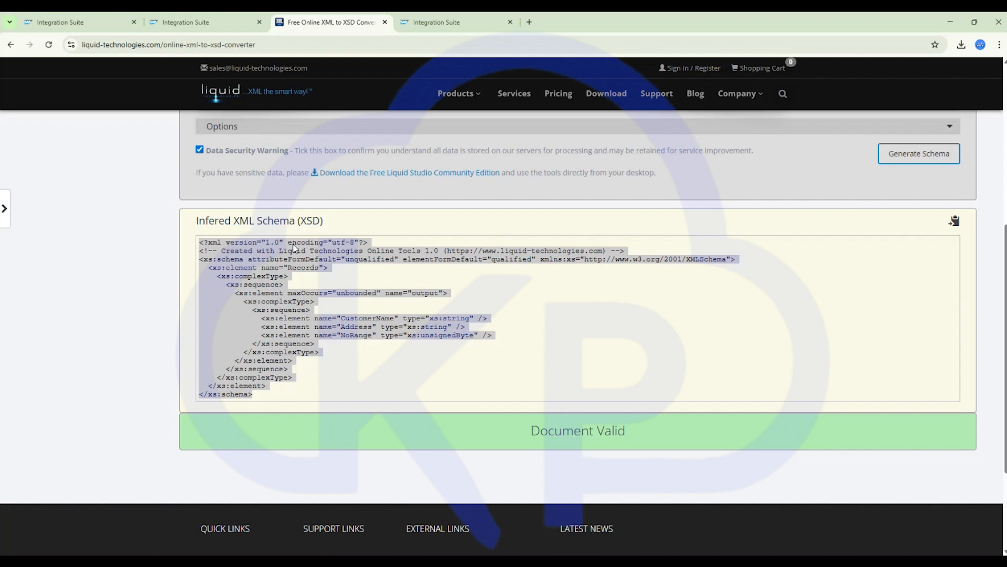
pyautogui.click(492, 362)
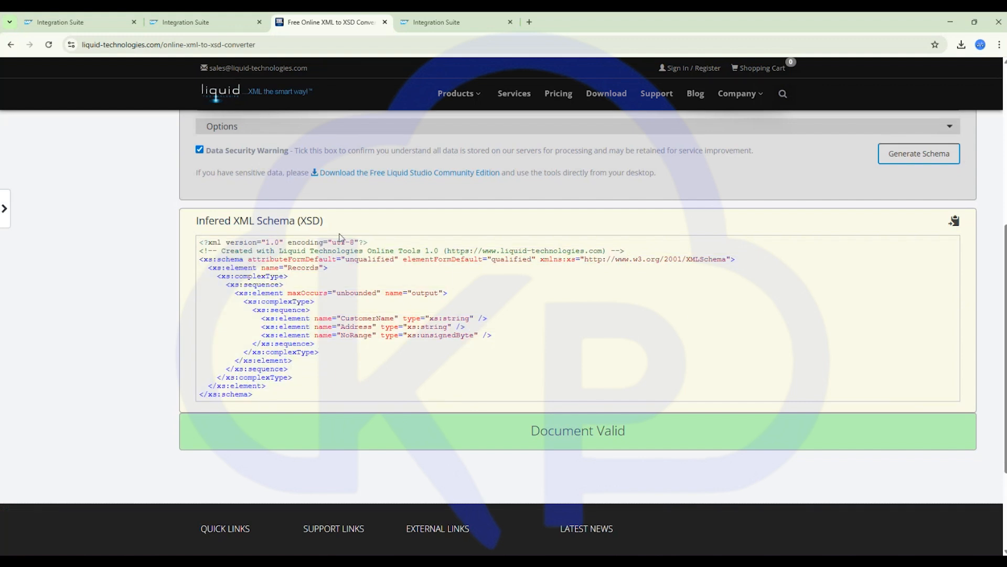
pyautogui.click(76, 22)
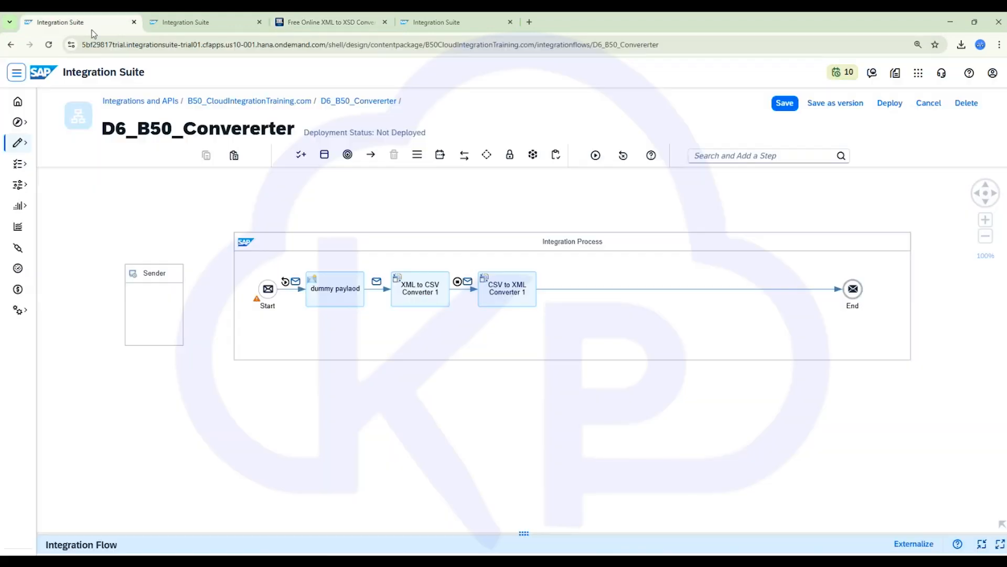
pyautogui.click(482, 414)
pyautogui.click(423, 394)
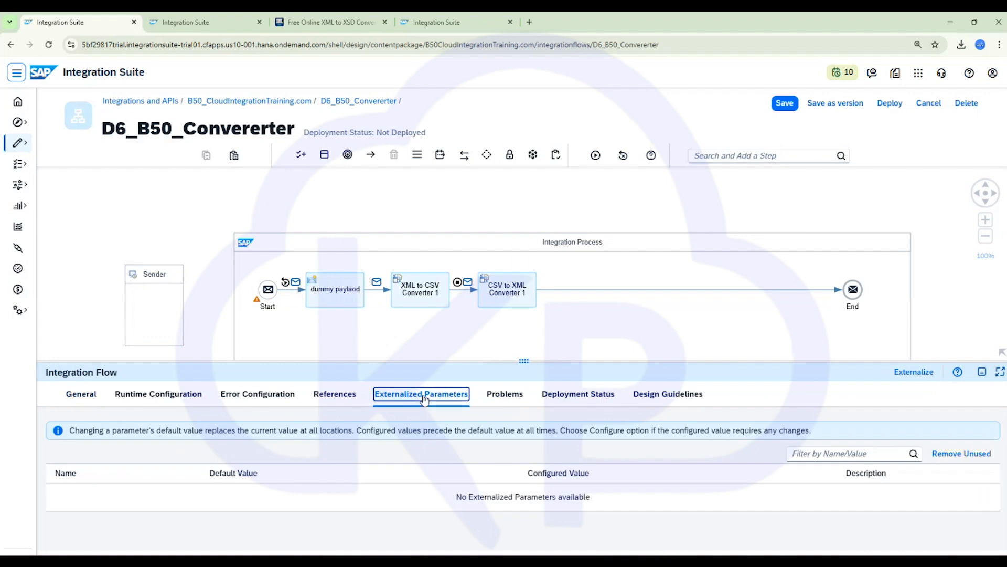
pyautogui.click(329, 396)
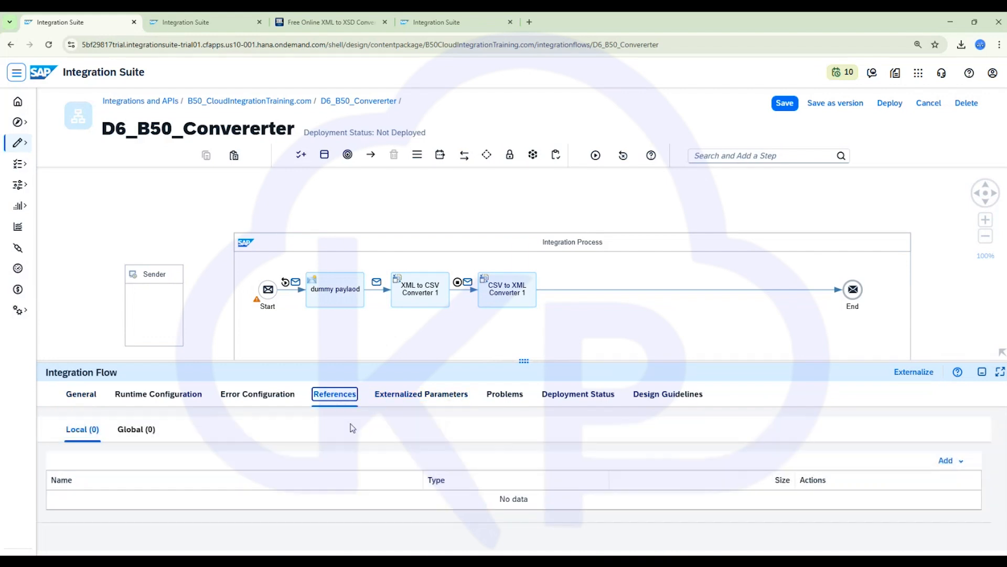
pyautogui.click(952, 460)
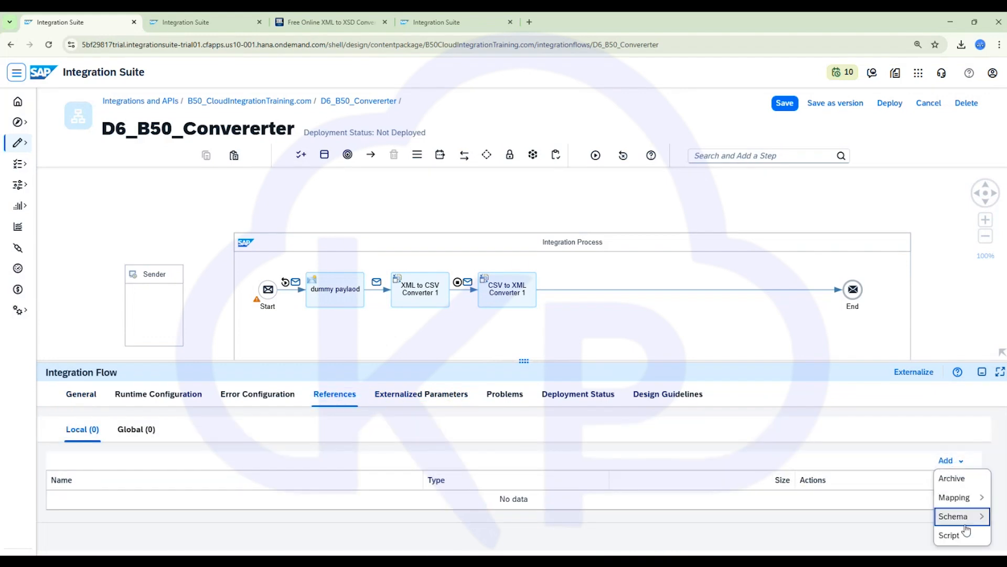
pyautogui.moveTo(967, 522)
pyautogui.click(916, 514)
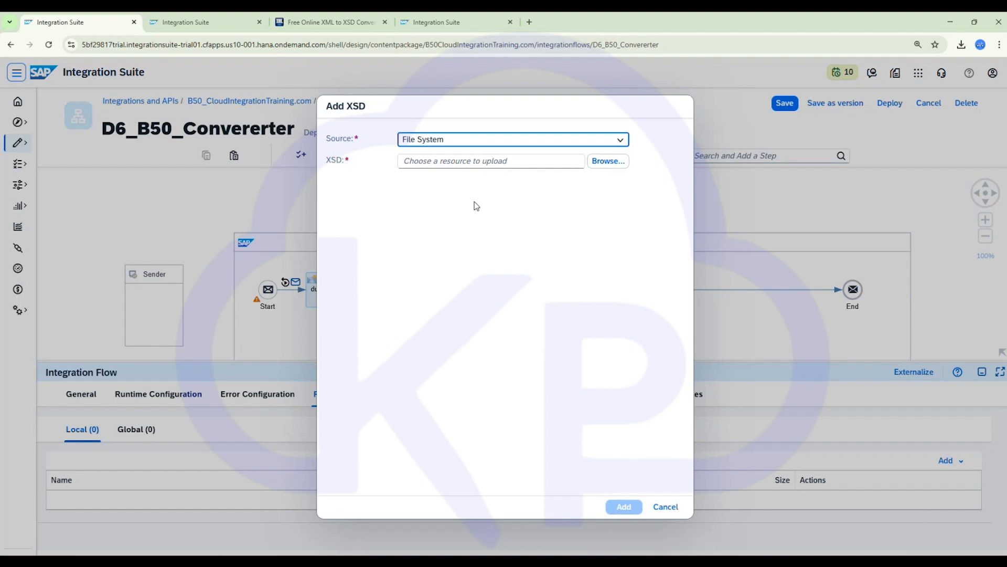
pyautogui.click(609, 161)
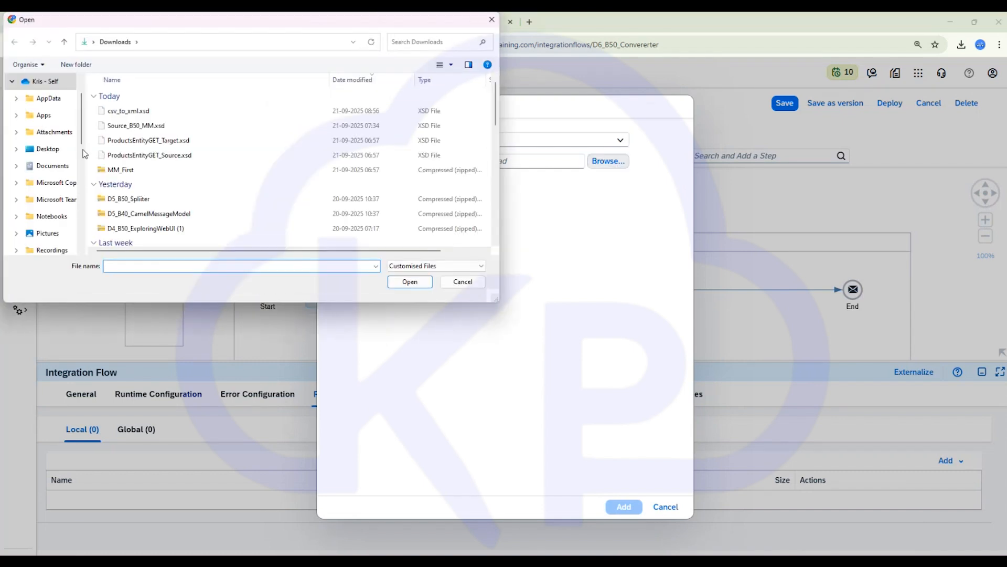
pyautogui.click(126, 112)
pyautogui.click(410, 282)
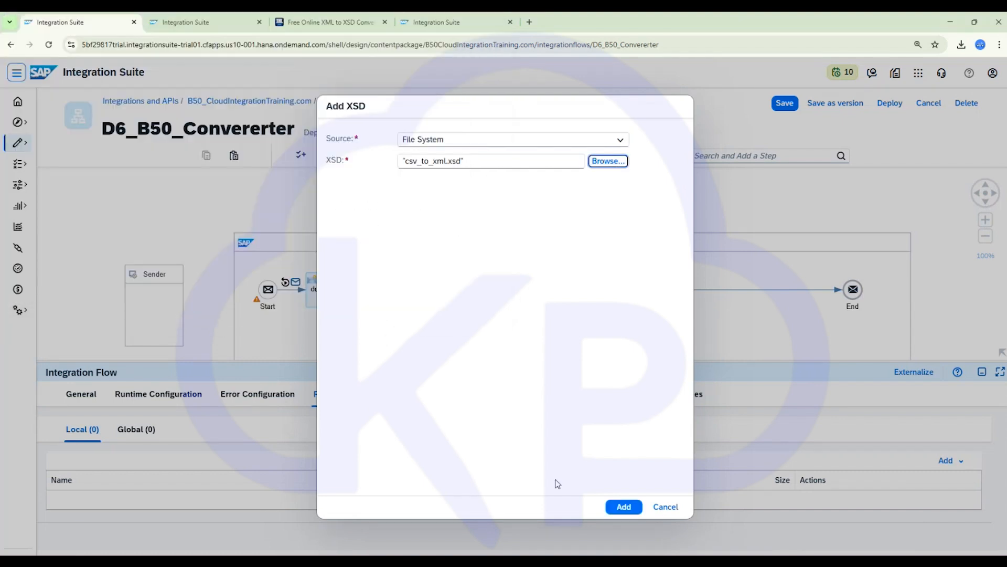
pyautogui.click(624, 507)
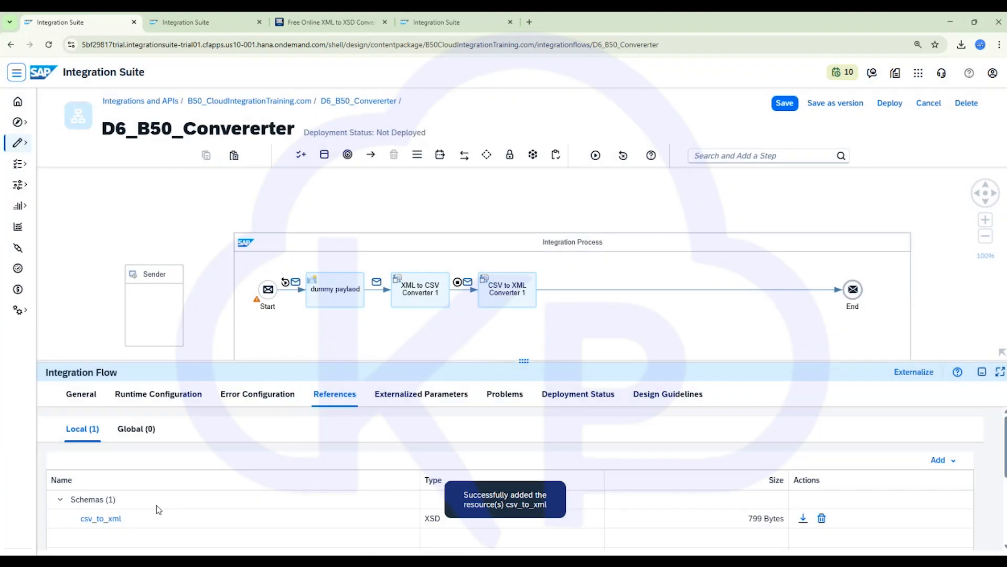
# - Open the uploaded csv_to_xml schema and compare its content with the inferred schema in the online converter
pyautogui.click(101, 518)
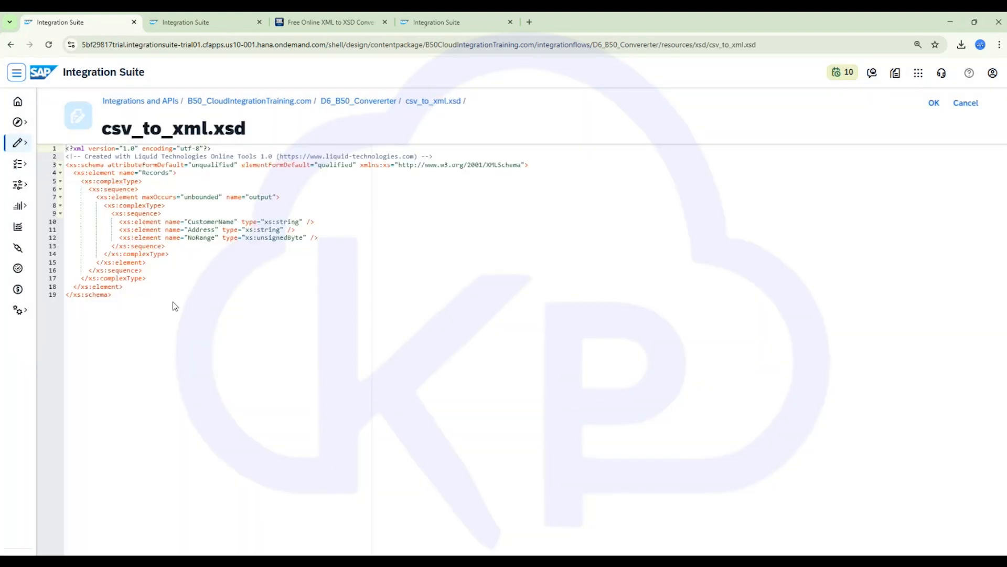
pyautogui.moveTo(171, 302); pyautogui.dragTo(59, 161)
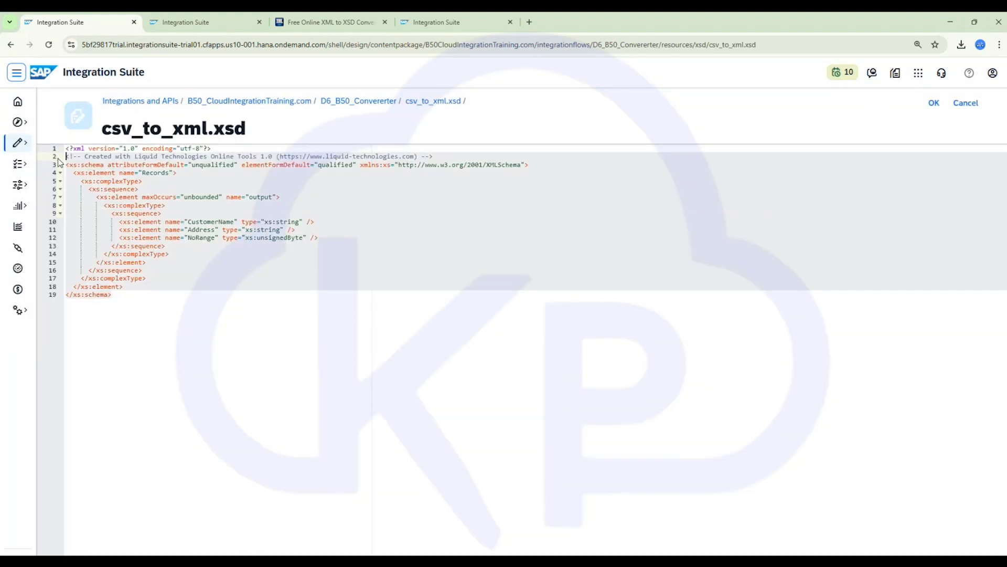
pyautogui.click(253, 257)
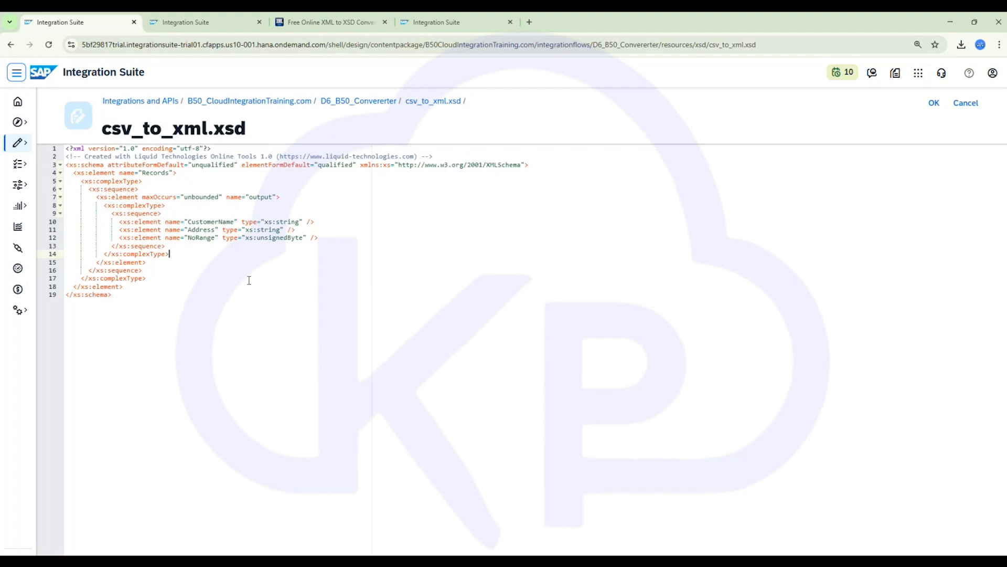
pyautogui.click(219, 238)
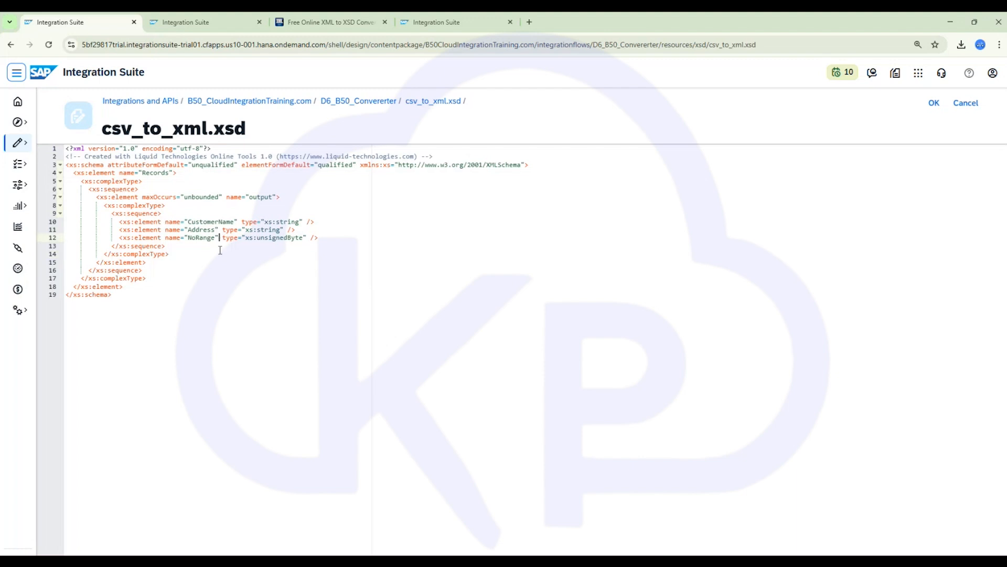
pyautogui.click(323, 22)
pyautogui.scroll(-3, 337, 240)
pyautogui.scroll(4, 338, 240)
pyautogui.moveTo(288, 351); pyautogui.dragTo(485, 432)
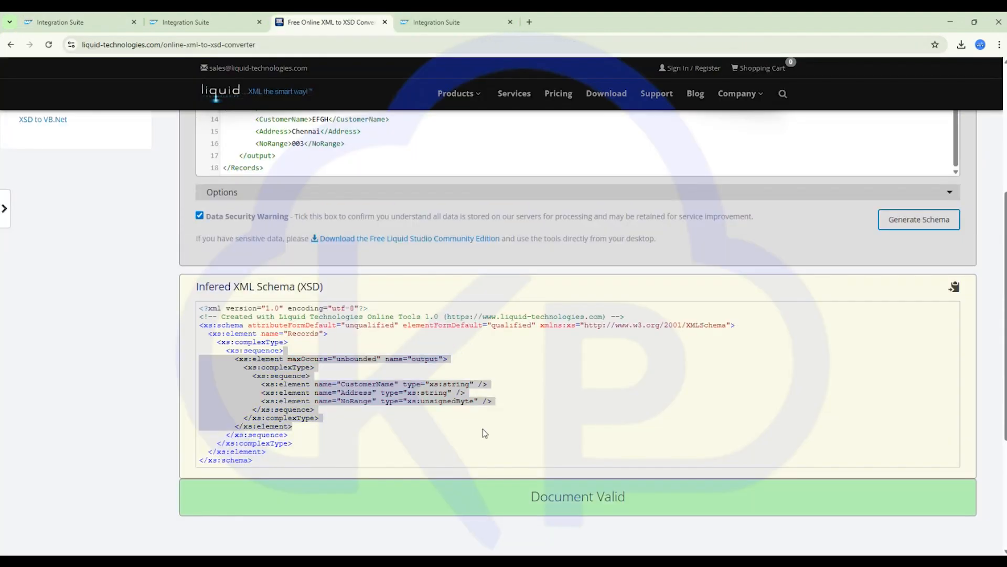
pyautogui.click(100, 22)
pyautogui.click(466, 348)
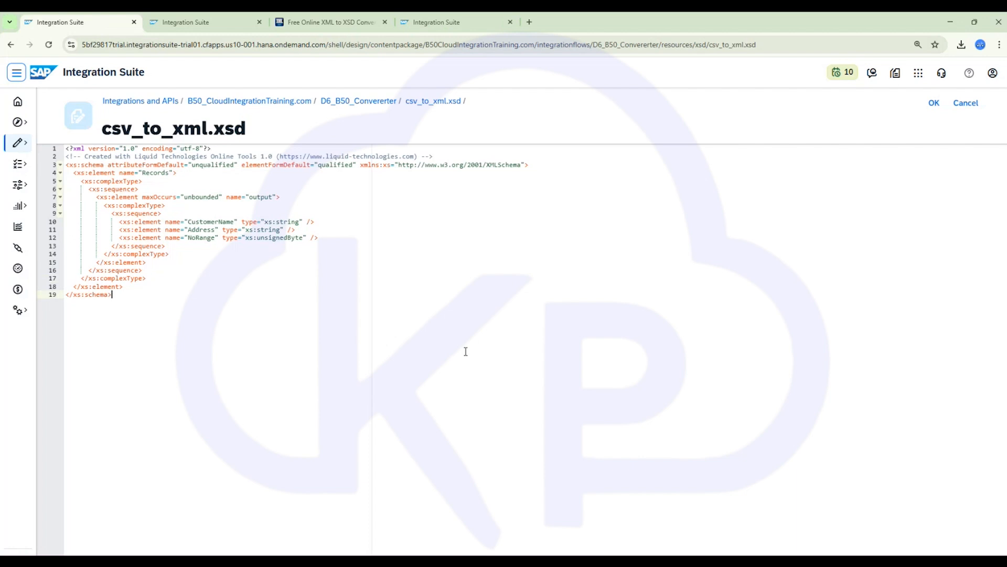
pyautogui.click(935, 105)
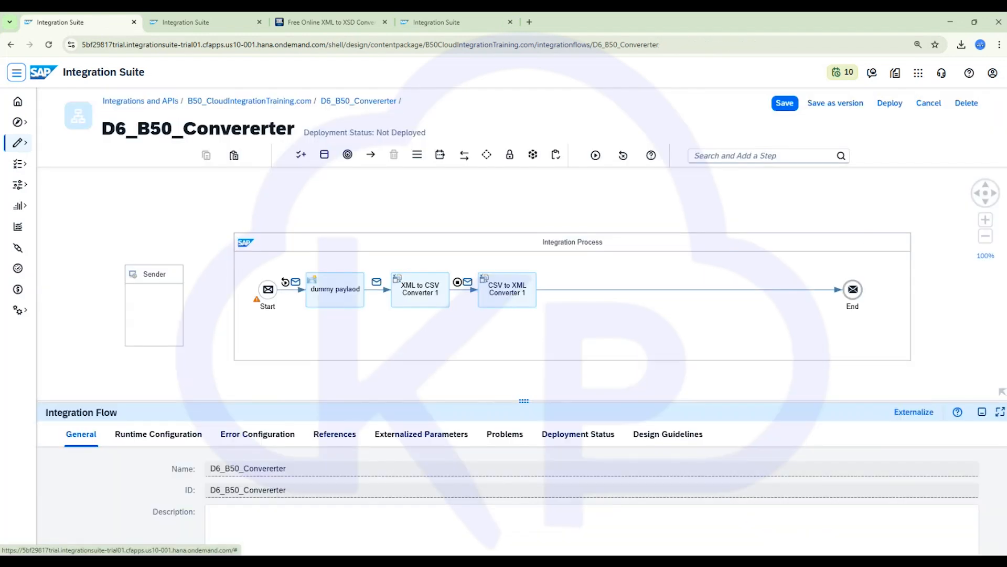
# - Set the CSV to XML Converter's XML Schema to csv_to_xml.xsd
pyautogui.hotkey('alt', 'Tab')
pyautogui.click(495, 297)
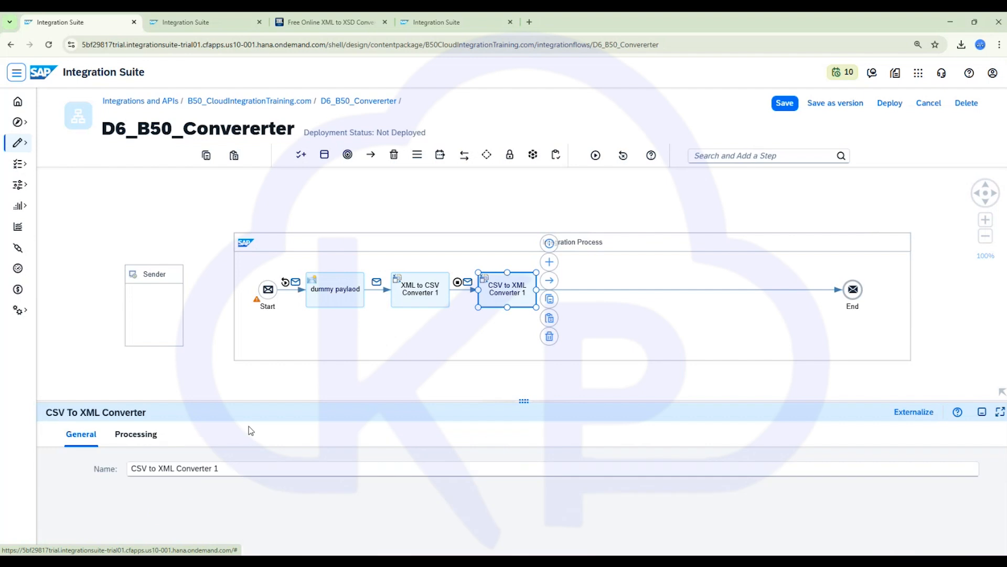
pyautogui.click(136, 434)
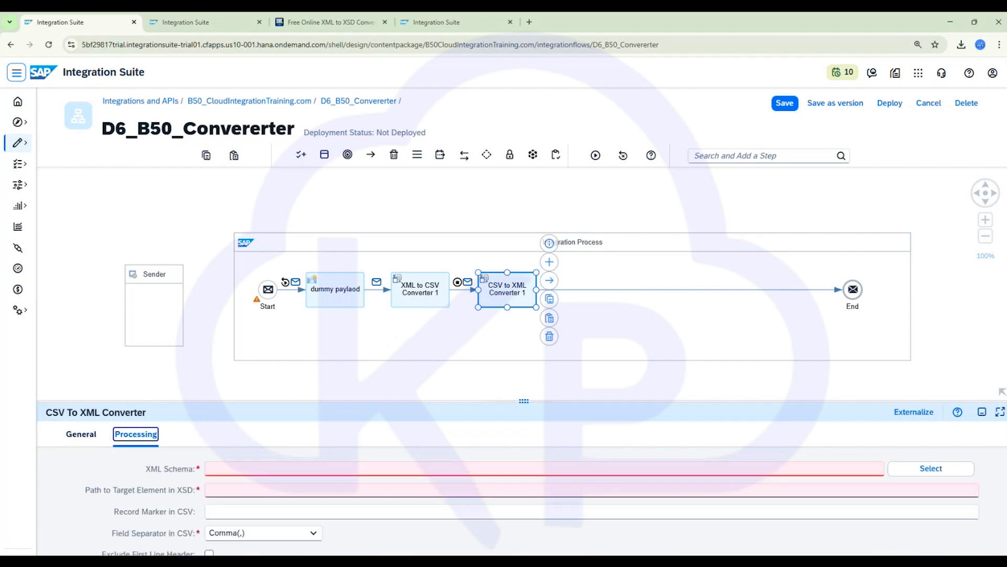
pyautogui.hotkey('alt', 'Tab')
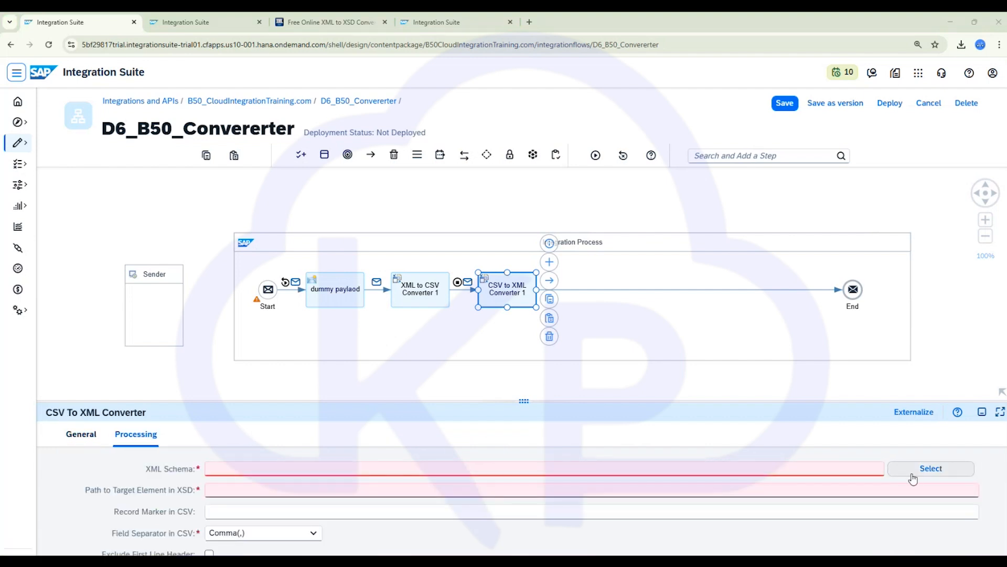
pyautogui.click(925, 462)
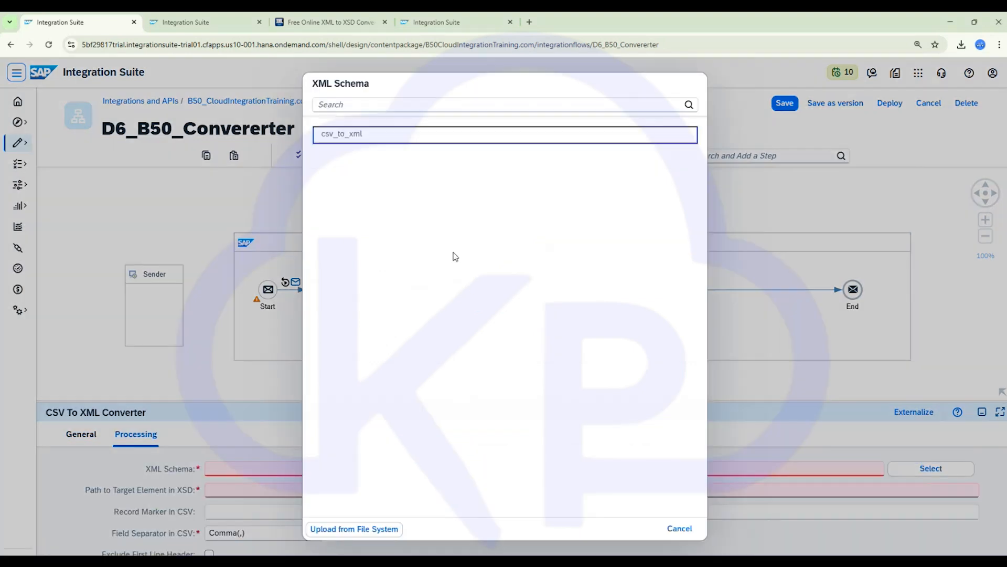
pyautogui.click(354, 136)
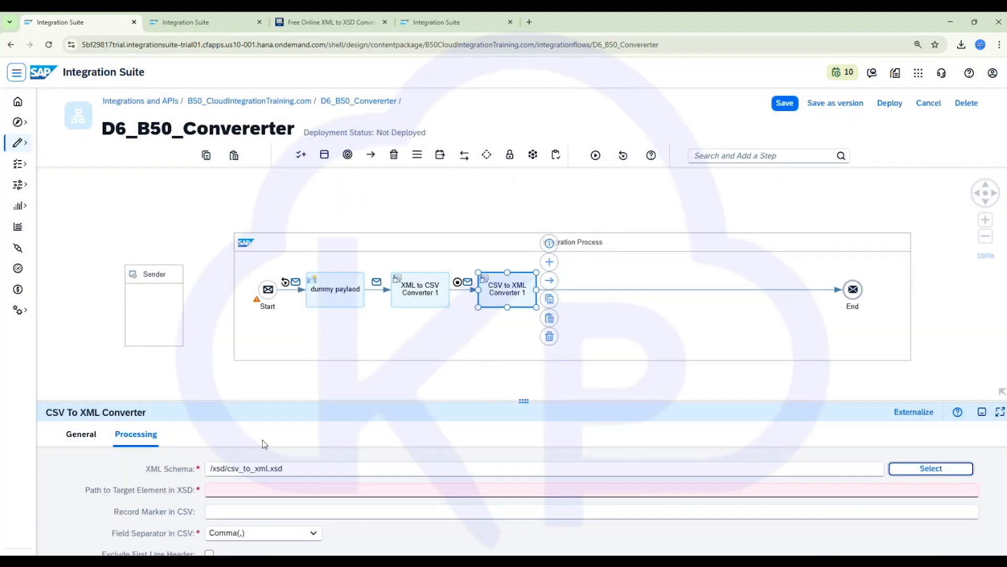
# - Copy /Records/output from the notes and paste it as the converter's Path to Target Element in XSD
pyautogui.click(250, 490)
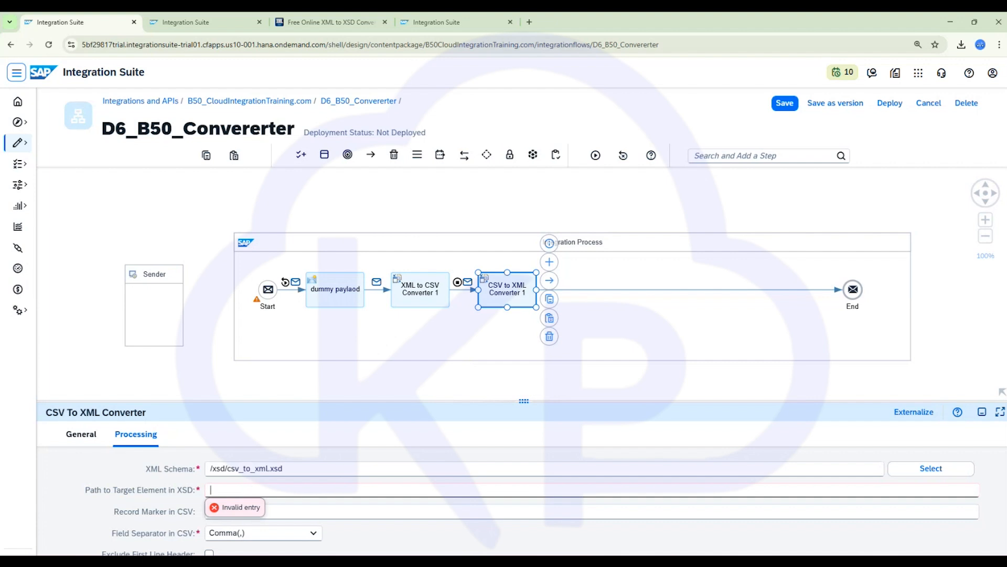
pyautogui.moveTo(646, 562)
pyautogui.click(646, 525)
pyautogui.scroll(5, 126, 215)
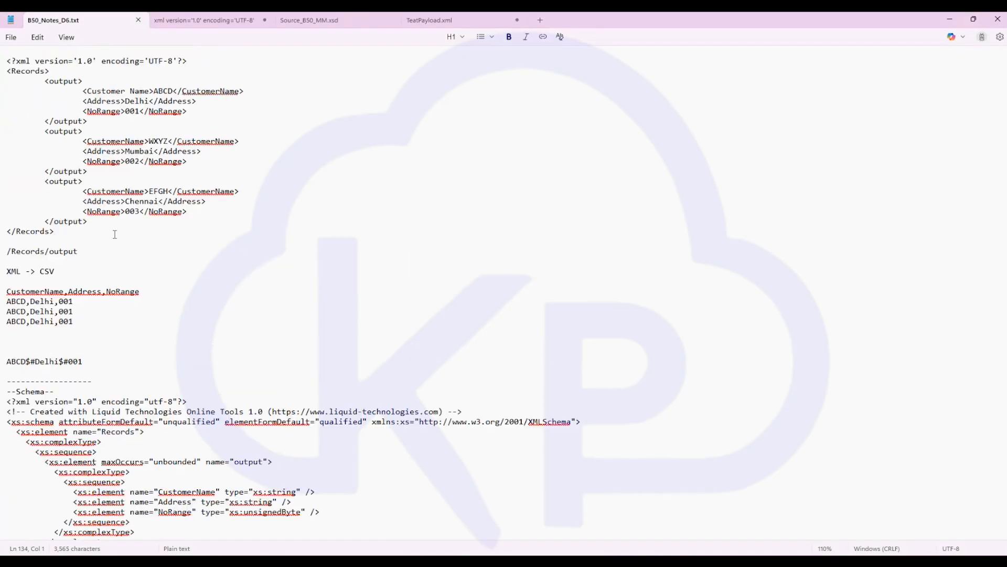
pyautogui.moveTo(94, 252); pyautogui.dragTo(2, 244)
pyautogui.hotkey('ctrl', 'c')
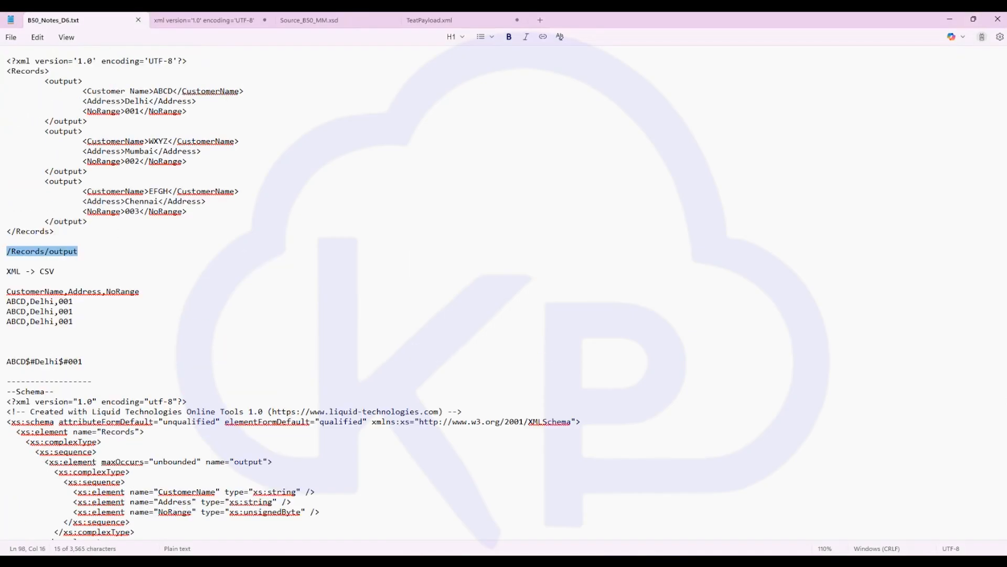
pyautogui.hotkey('alt', 'Tab')
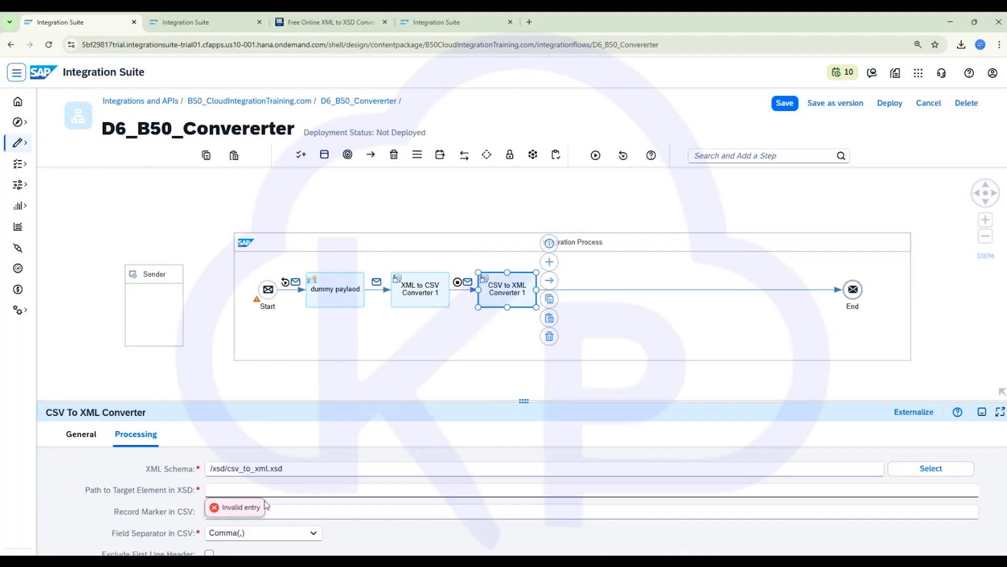
pyautogui.hotkey('ctrl', 'v')
pyautogui.click(982, 412)
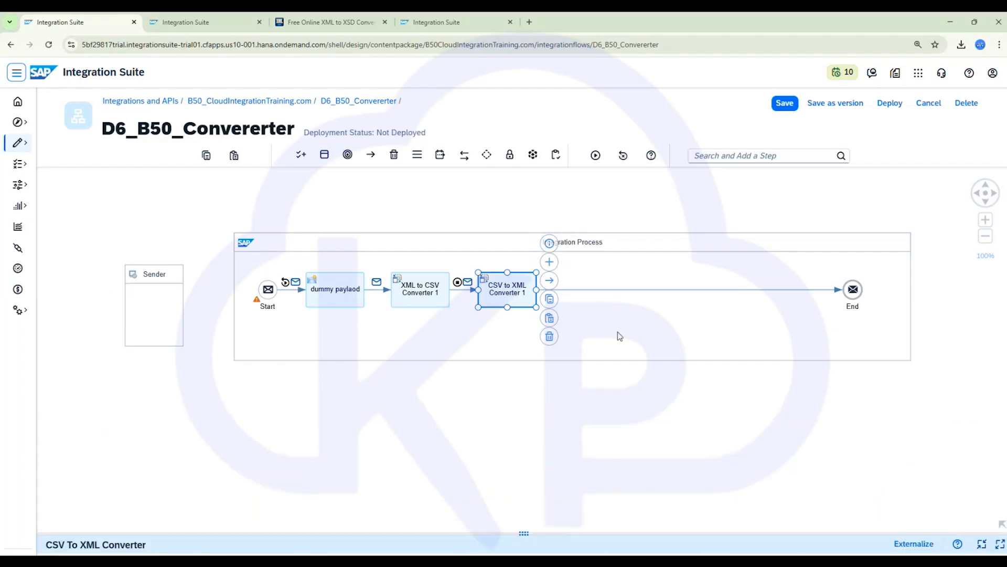
# - Start a simulation of the integration flow with its end point after the CSV to XML Converter
pyautogui.click(576, 290)
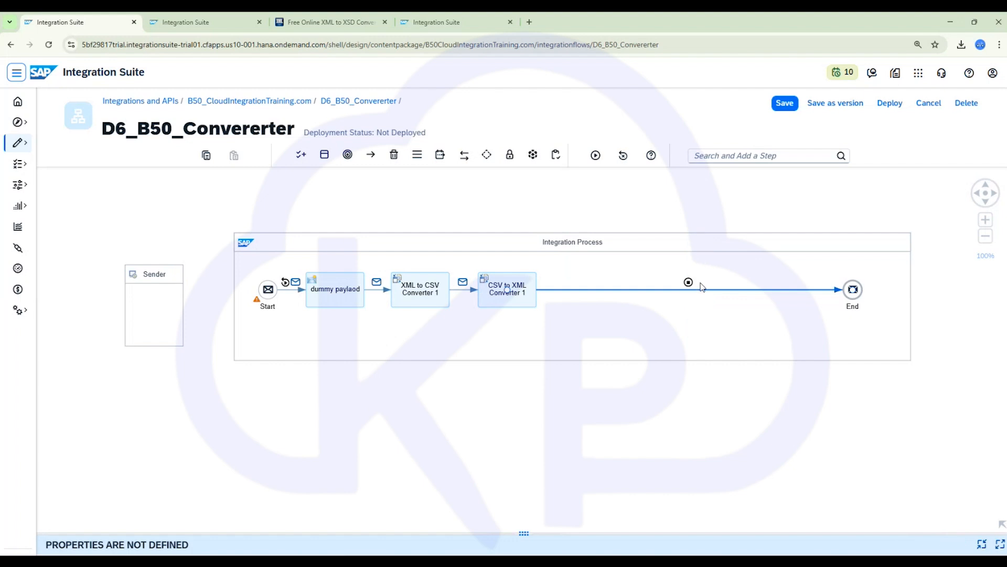
pyautogui.click(596, 155)
pyautogui.click(530, 304)
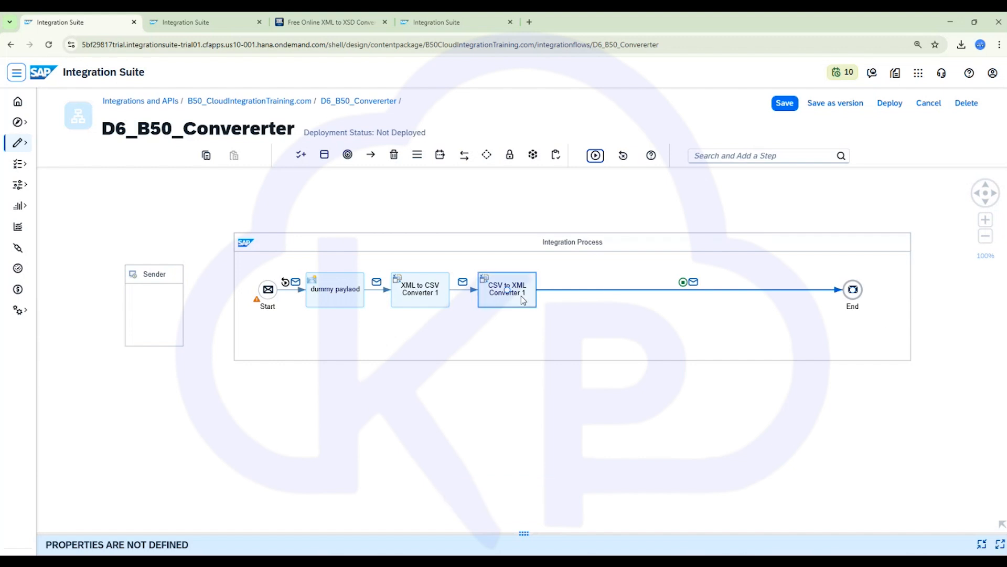
pyautogui.click(694, 283)
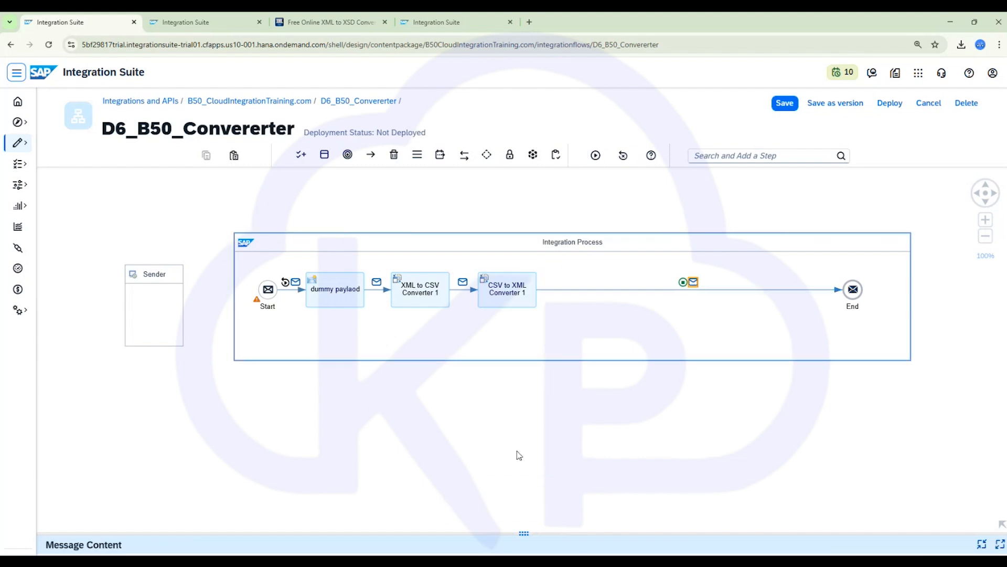
pyautogui.click(1000, 544)
pyautogui.click(136, 201)
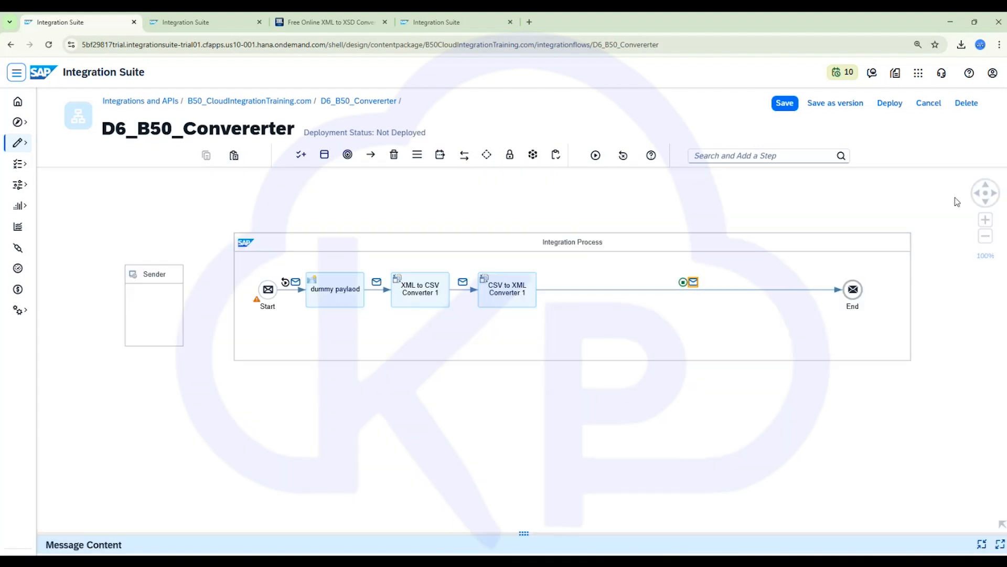
pyautogui.click(982, 179)
# - Open the simulated message's body after the CSV to XML Converter and select its XML content
pyautogui.click(694, 283)
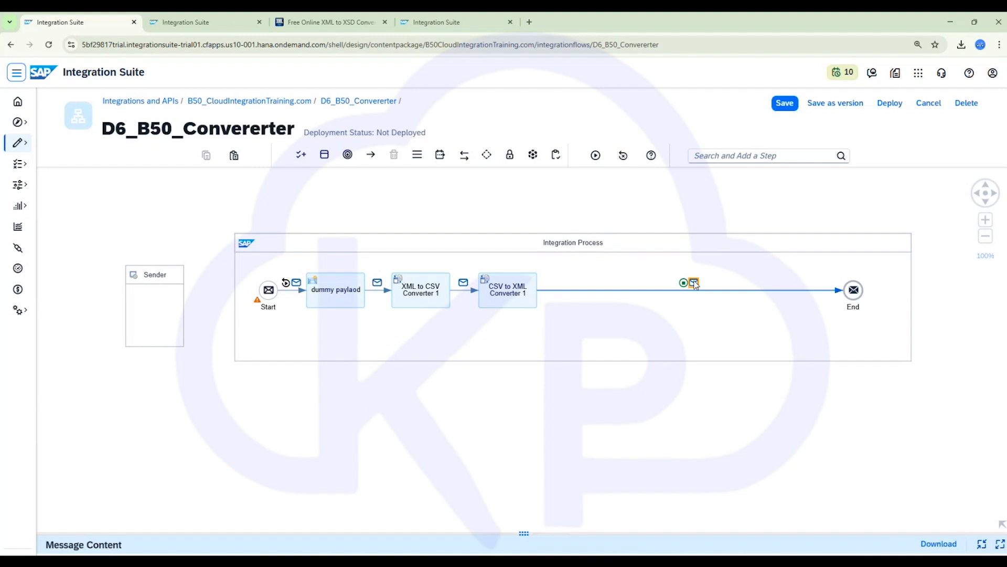
pyautogui.click(807, 381)
pyautogui.click(1000, 545)
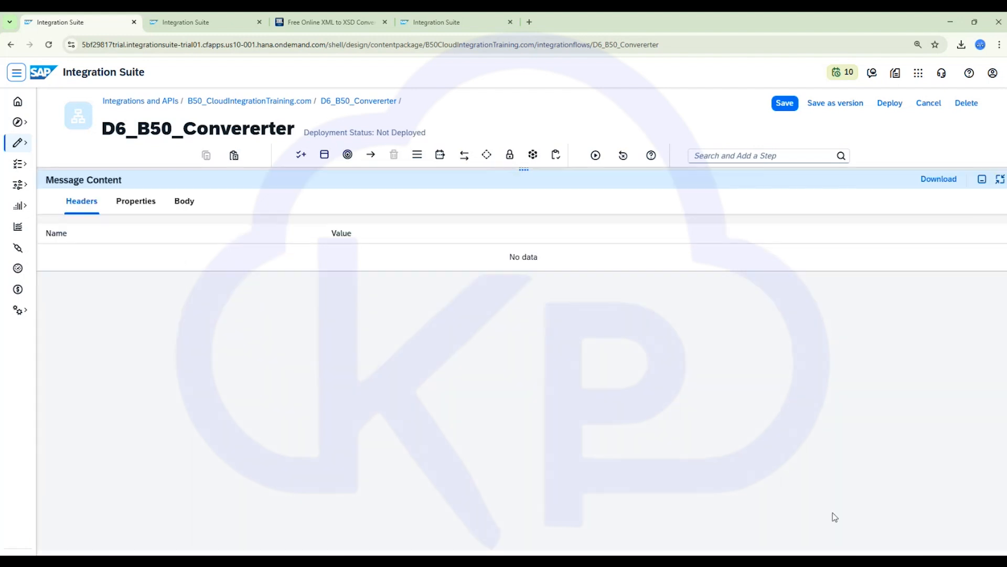
pyautogui.click(187, 202)
pyautogui.moveTo(430, 257); pyautogui.dragTo(48, 233)
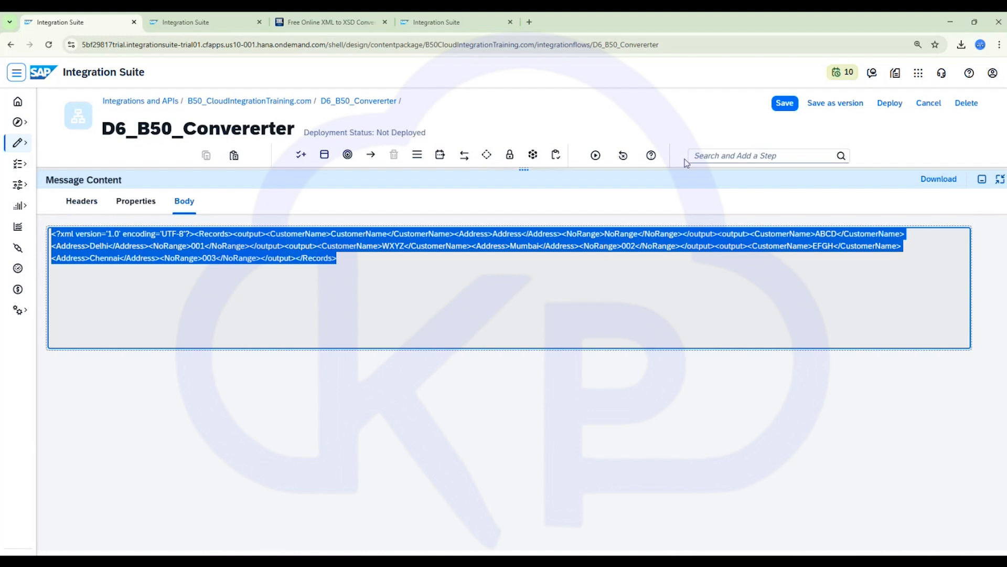
# - Add an XML to JSON Converter step after the CSV to XML Converter
pyautogui.click(982, 179)
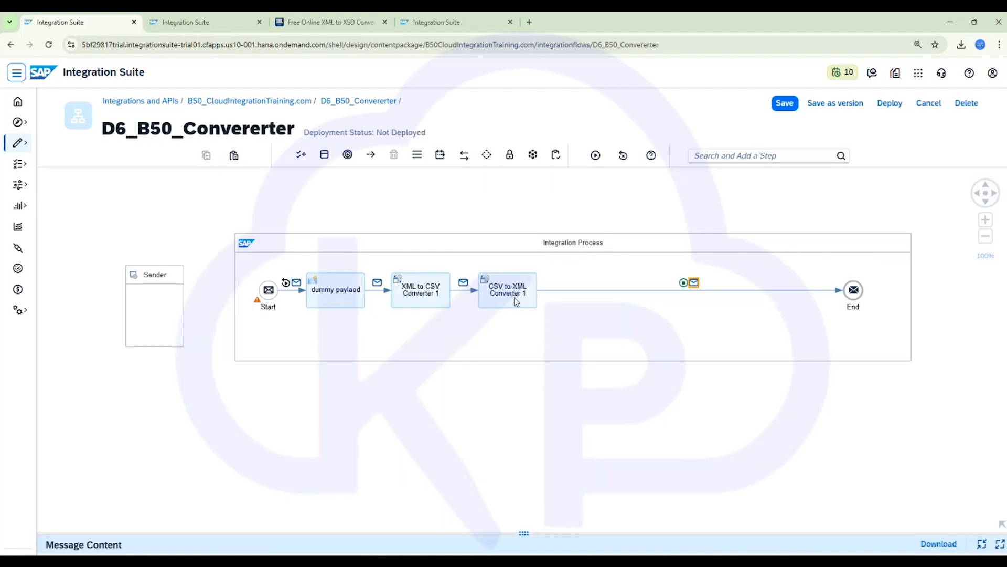
pyautogui.click(516, 301)
pyautogui.click(554, 281)
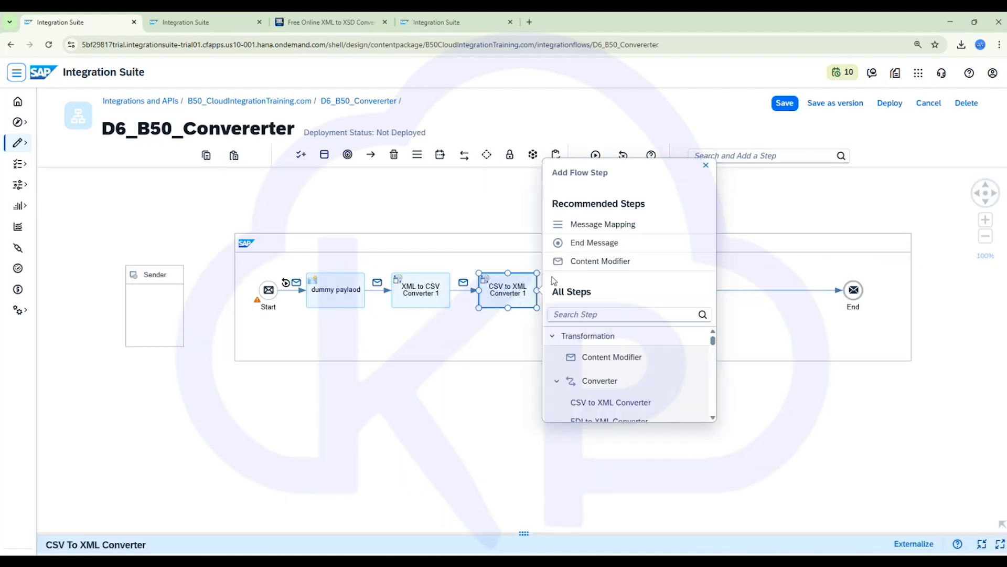
pyautogui.click(583, 315)
pyautogui.write('l to js')
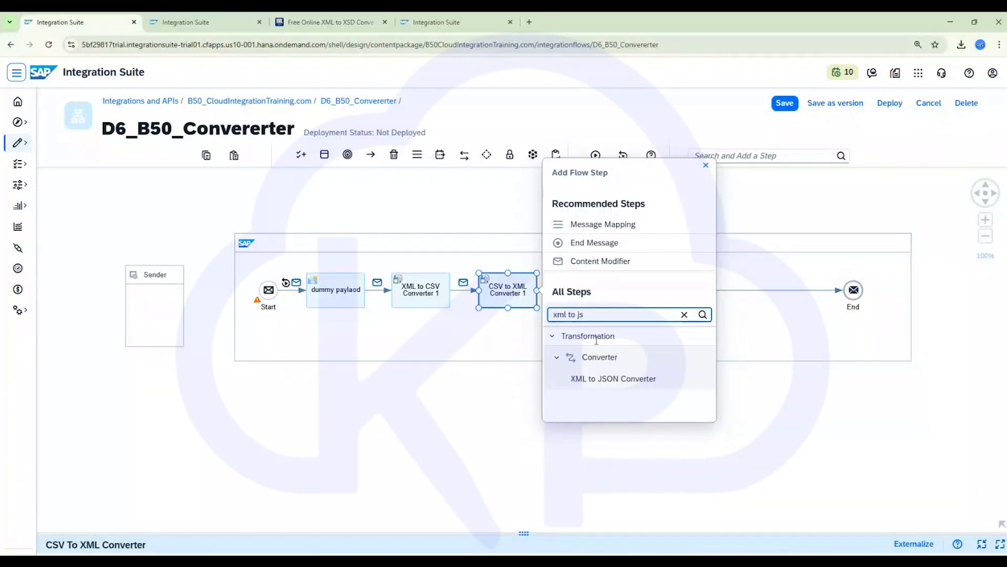
pyautogui.click(611, 381)
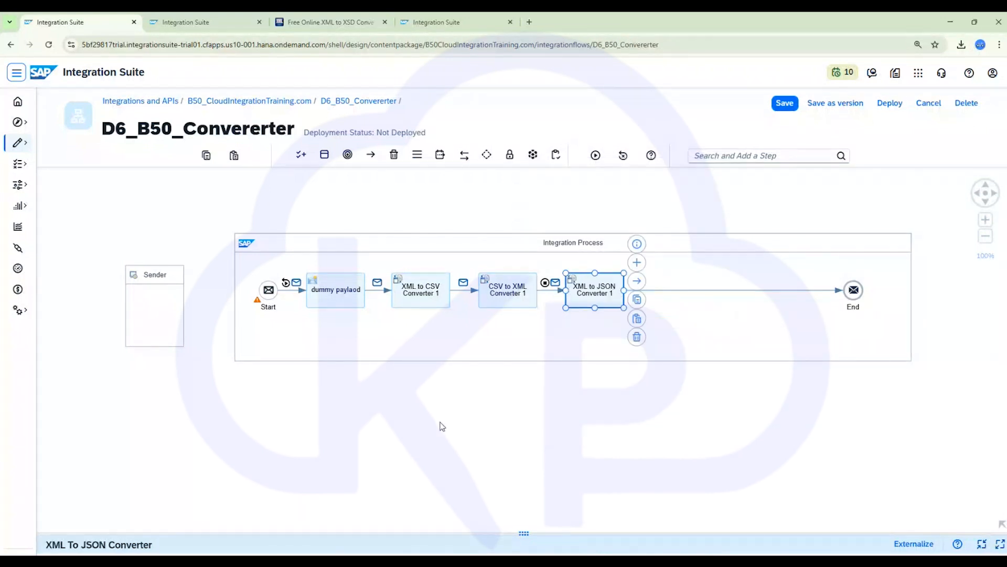
# - Review the XML to JSON Converter's processing settings
pyautogui.scroll(-2, 436, 428)
pyautogui.click(265, 403)
pyautogui.scroll(3, 270, 420)
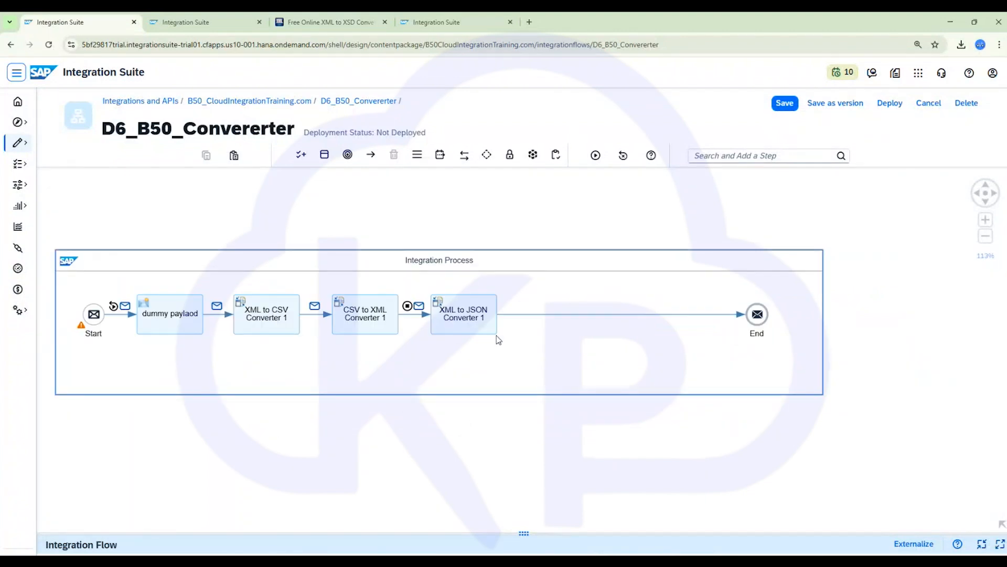
pyautogui.click(476, 316)
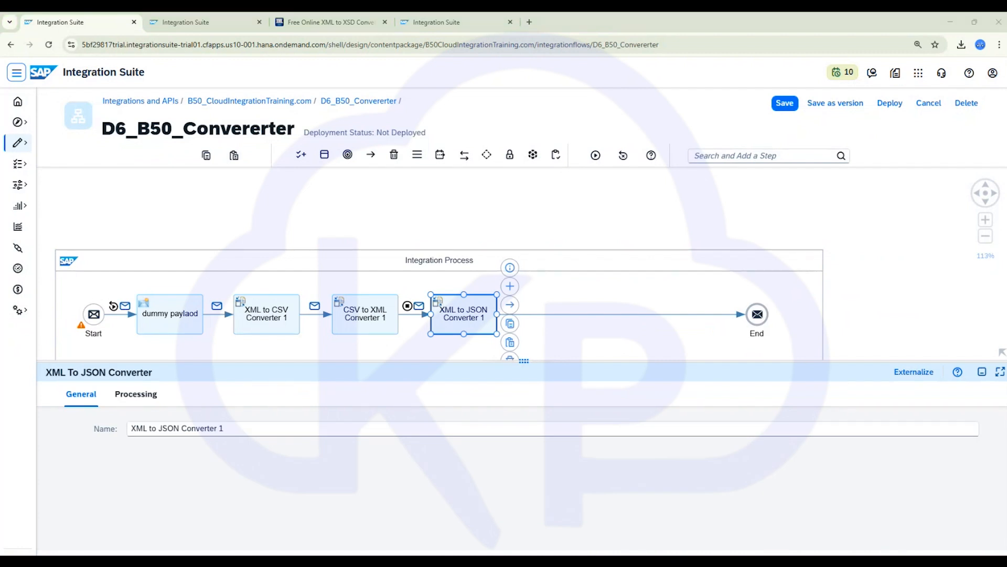
pyautogui.click(142, 394)
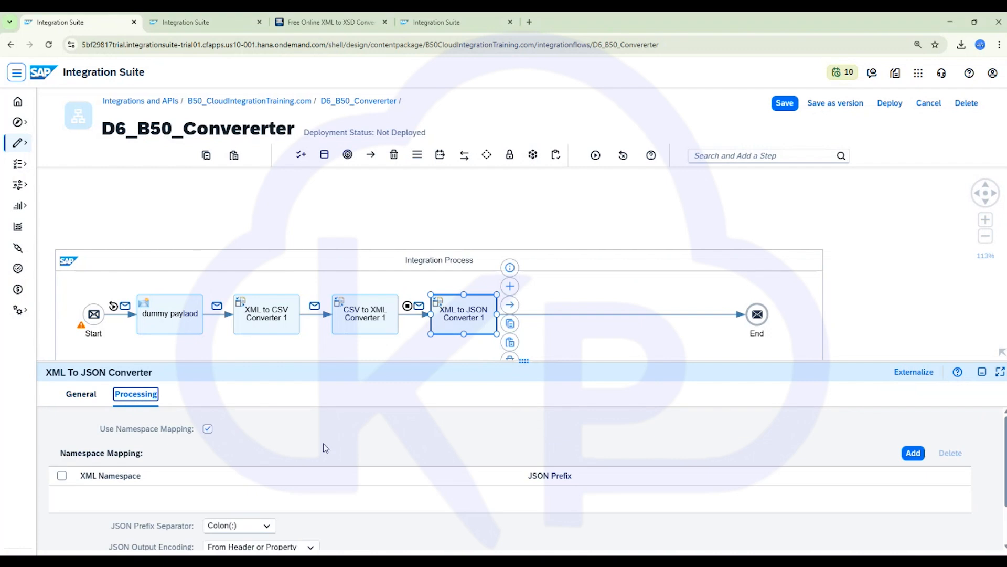
pyautogui.click(1001, 372)
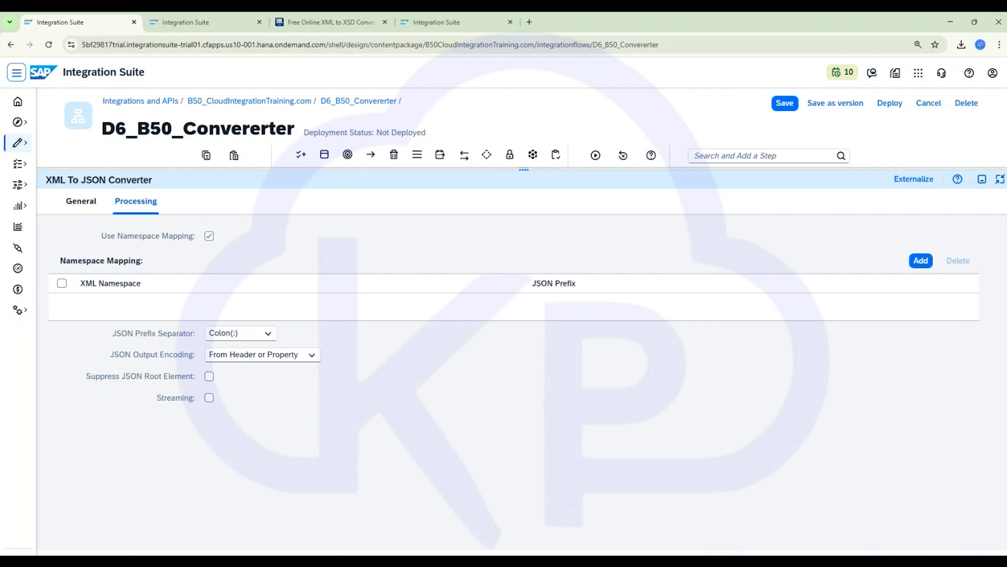
pyautogui.click(983, 179)
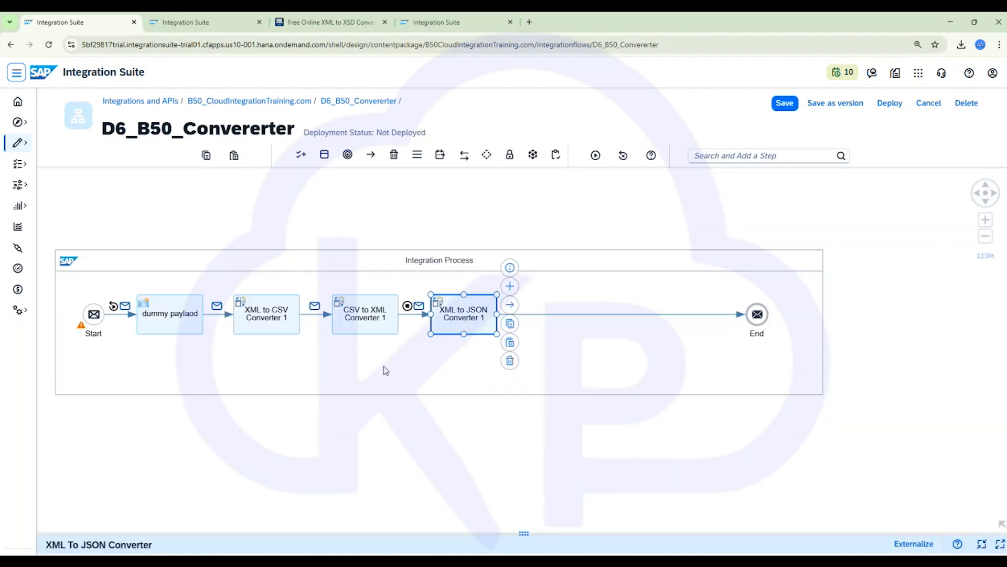
# - Review the sample Records XML payload in the notes file
pyautogui.hotkey('alt', 'Tab')
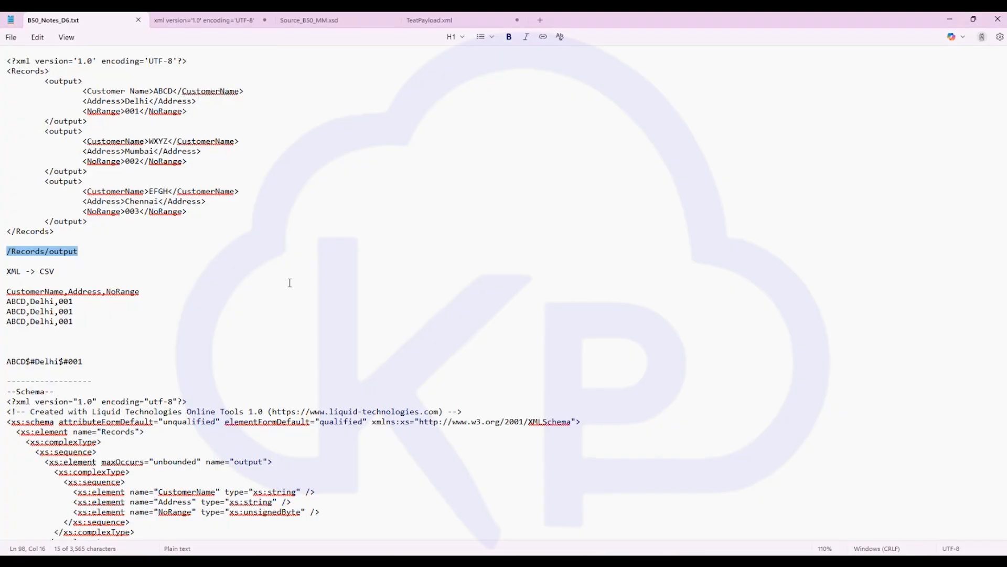
pyautogui.scroll(4, 226, 309)
pyautogui.moveTo(63, 327); pyautogui.dragTo(1, 147)
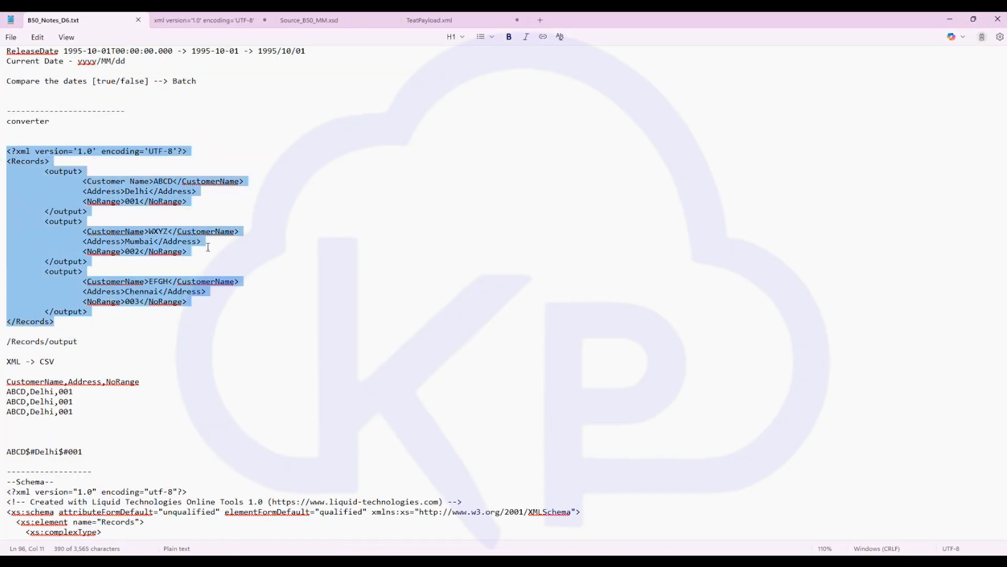
pyautogui.click(66, 321)
pyautogui.moveTo(66, 321); pyautogui.dragTo(1, 153)
pyautogui.click(308, 243)
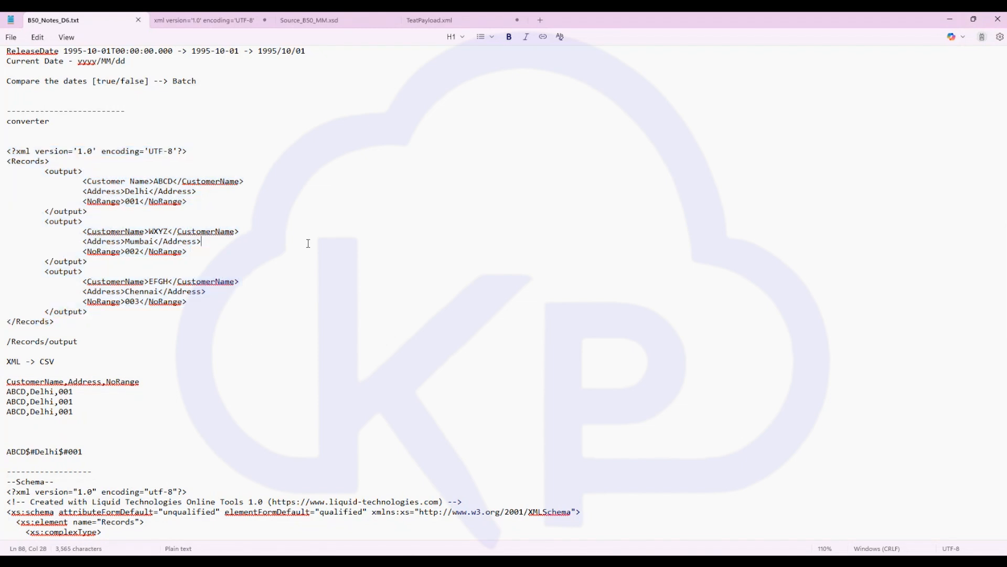
pyautogui.hotkey('alt', 'Tab')
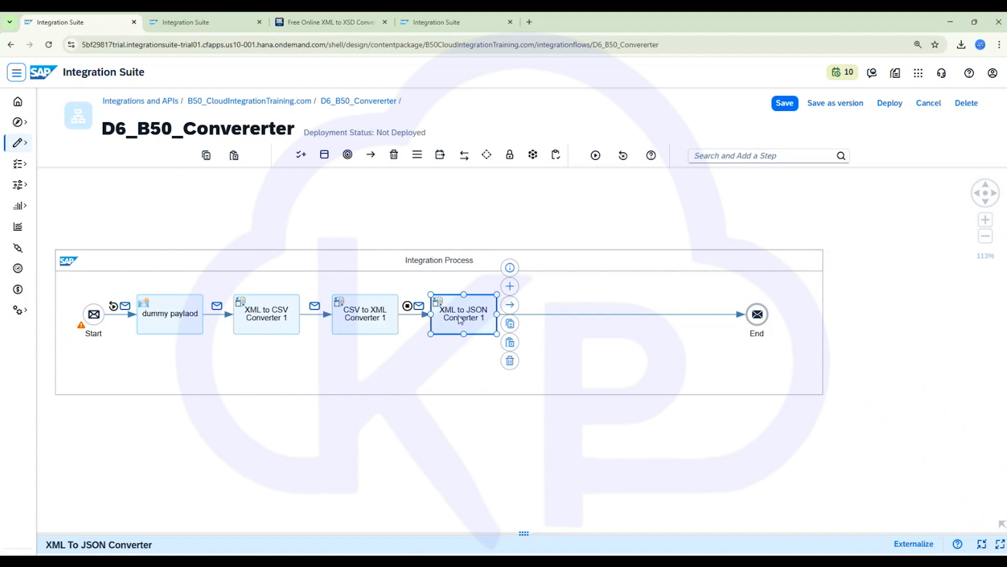
pyautogui.click(461, 322)
pyautogui.click(1001, 372)
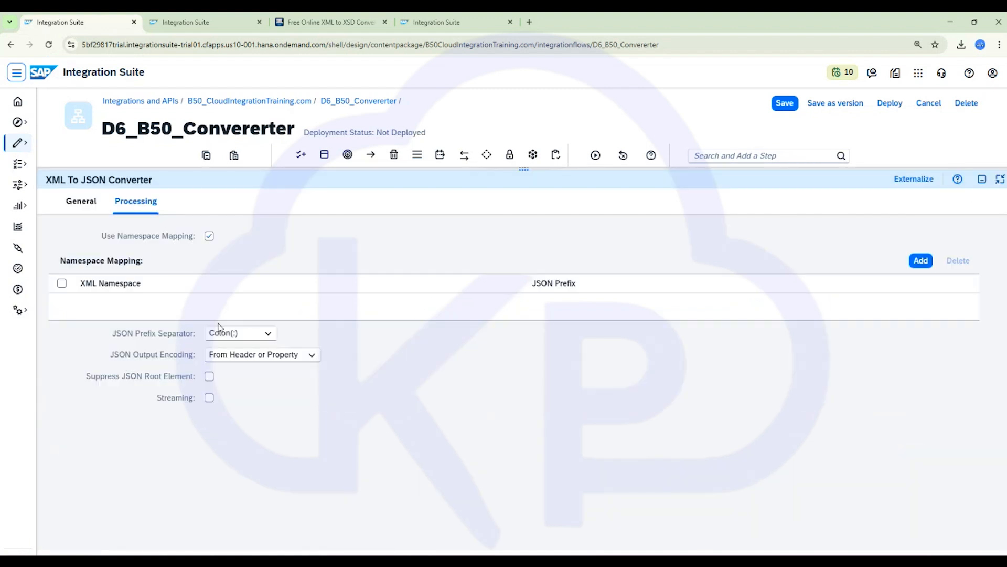
pyautogui.click(209, 398)
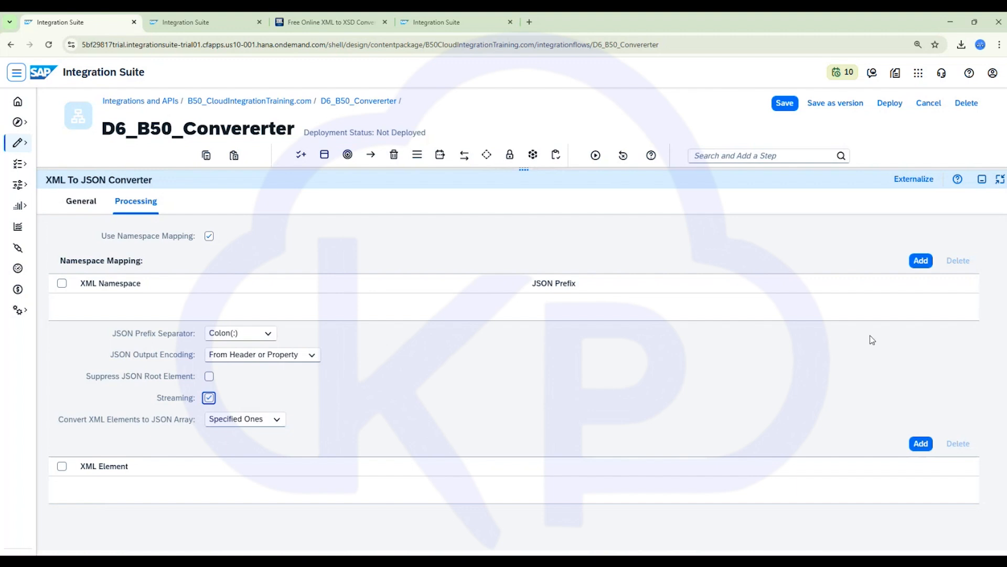
pyautogui.click(209, 398)
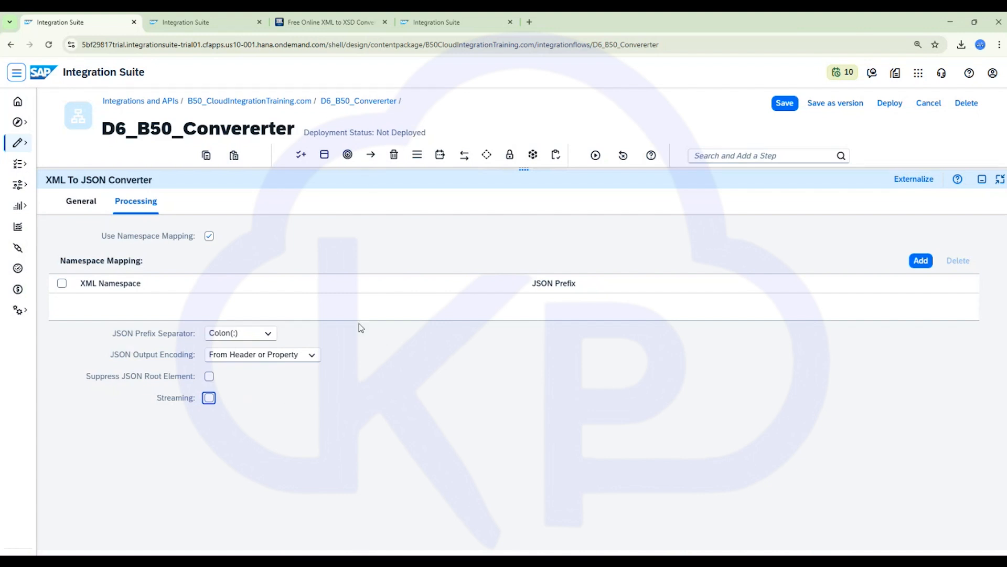
pyautogui.click(982, 179)
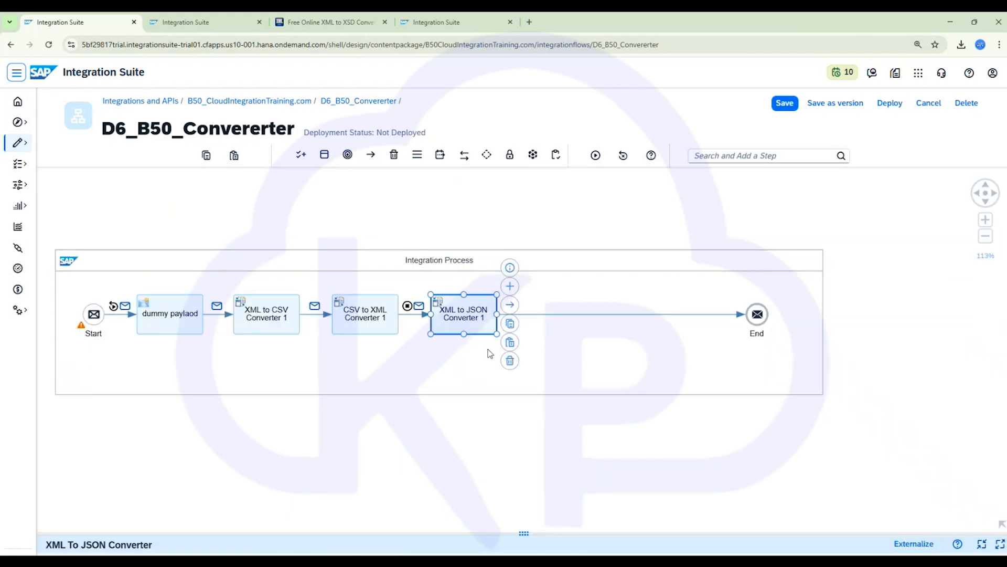
# - Run a simulation of the integration flow ending after the XML to JSON Converter
pyautogui.click(630, 315)
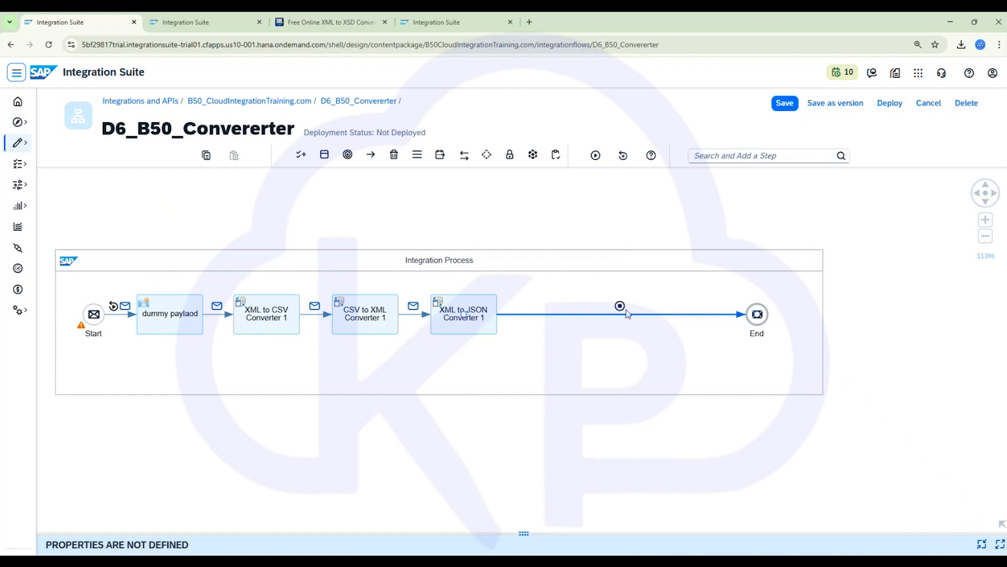
pyautogui.click(596, 155)
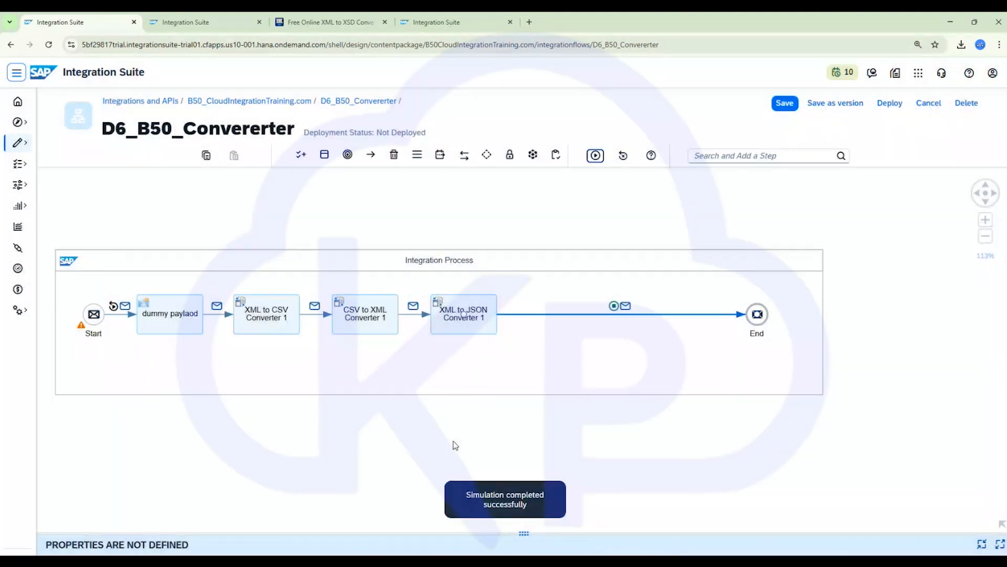
pyautogui.click(628, 306)
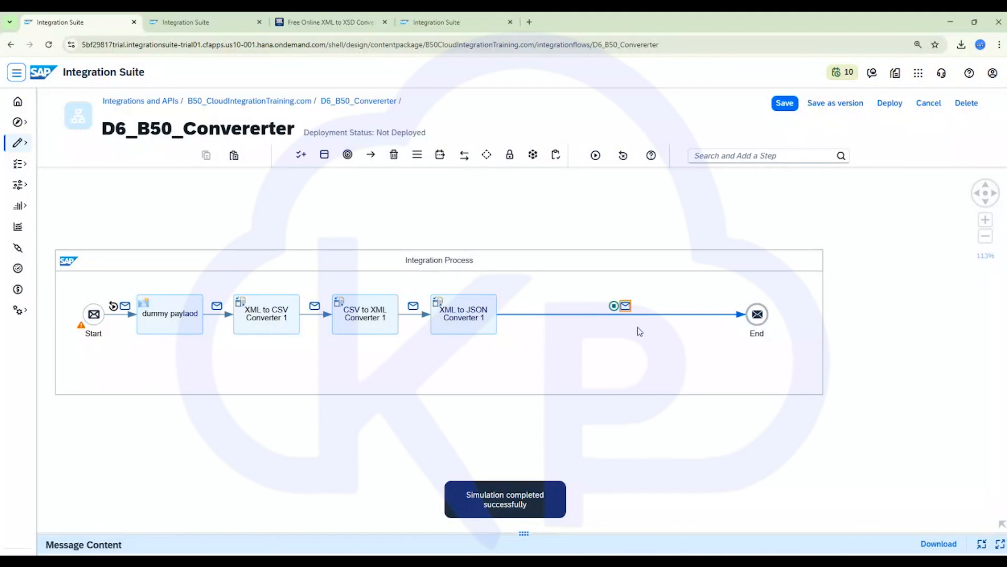
# - Open the simulated message's body and select its JSON content
pyautogui.click(1000, 543)
pyautogui.click(136, 200)
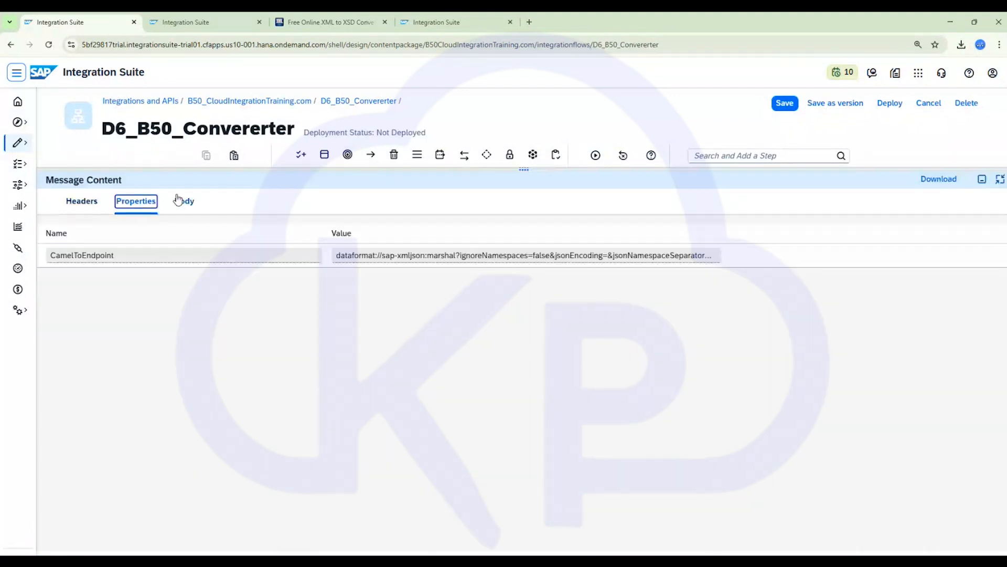
pyautogui.click(184, 201)
pyautogui.moveTo(290, 245); pyautogui.dragTo(49, 231)
pyautogui.hotkey('ctrl', 'c')
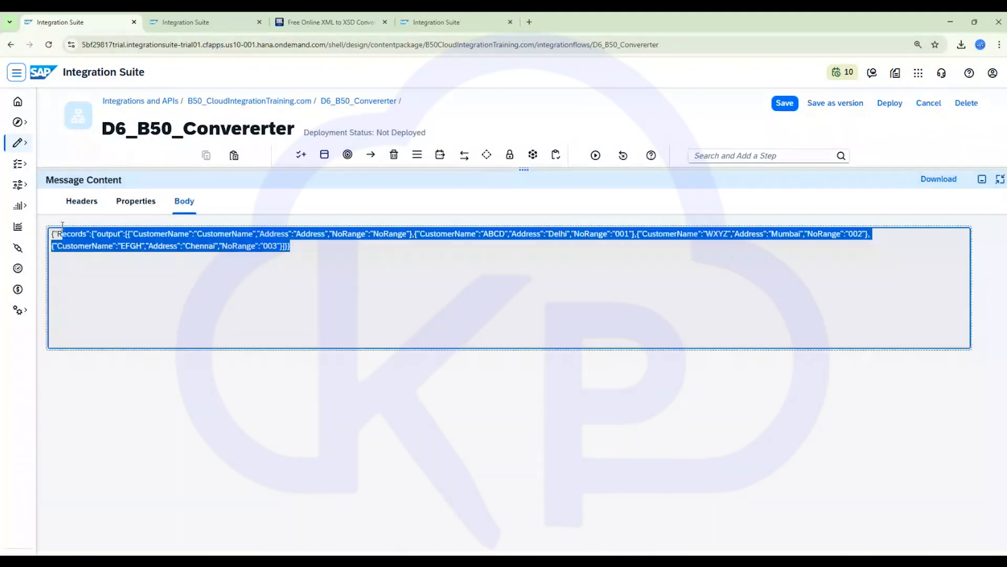
# - Search for a JSON beautifier in a new tab and open jsonformatter.org
pyautogui.click(529, 22)
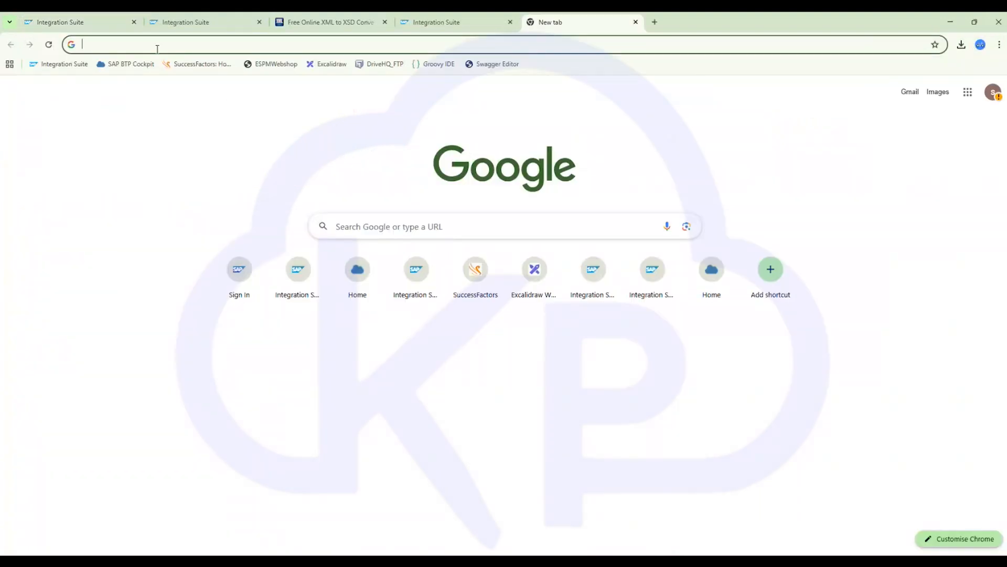
pyautogui.write('json beat')
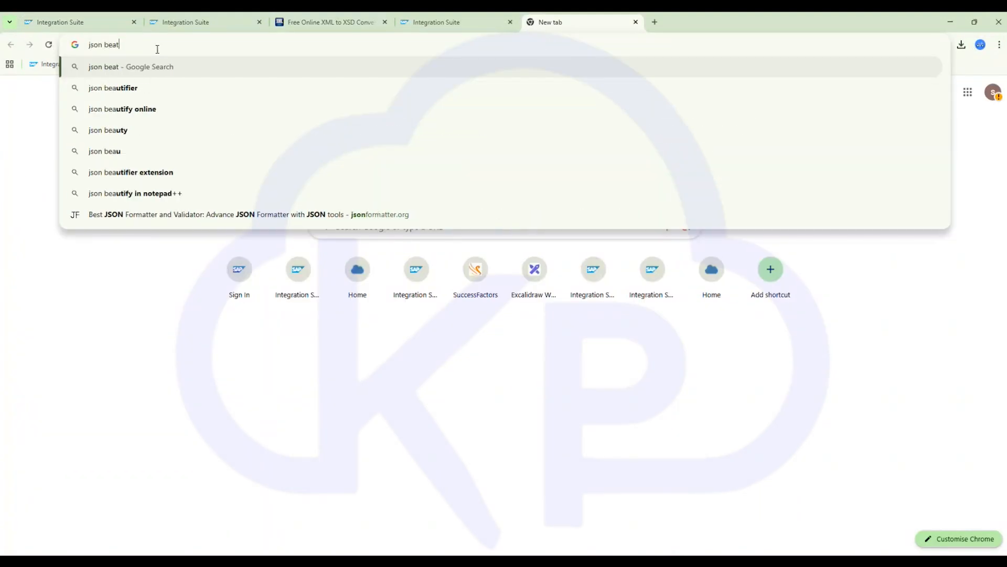
pyautogui.write('i')
pyautogui.press('Down')
pyautogui.press('Return')
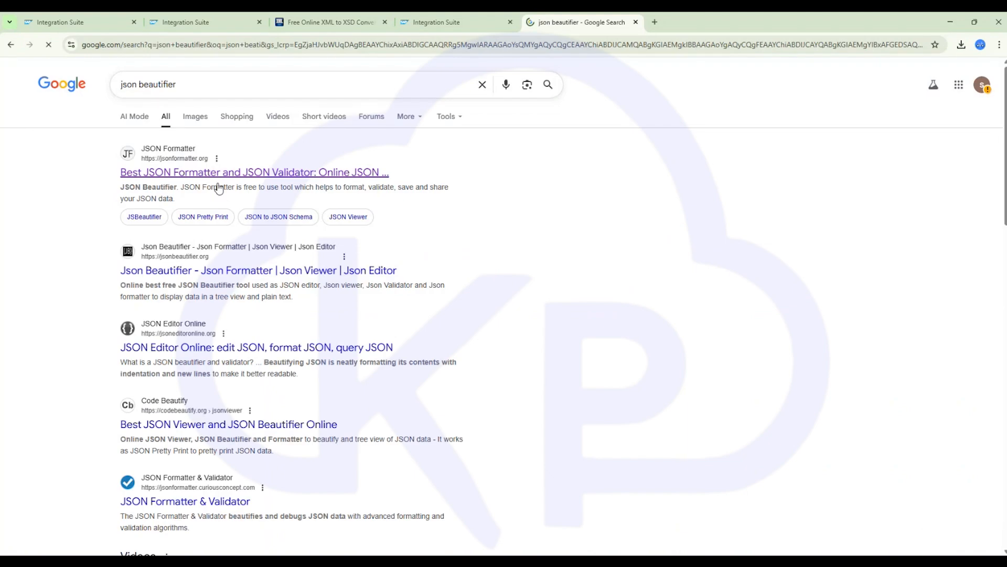
pyautogui.click(241, 177)
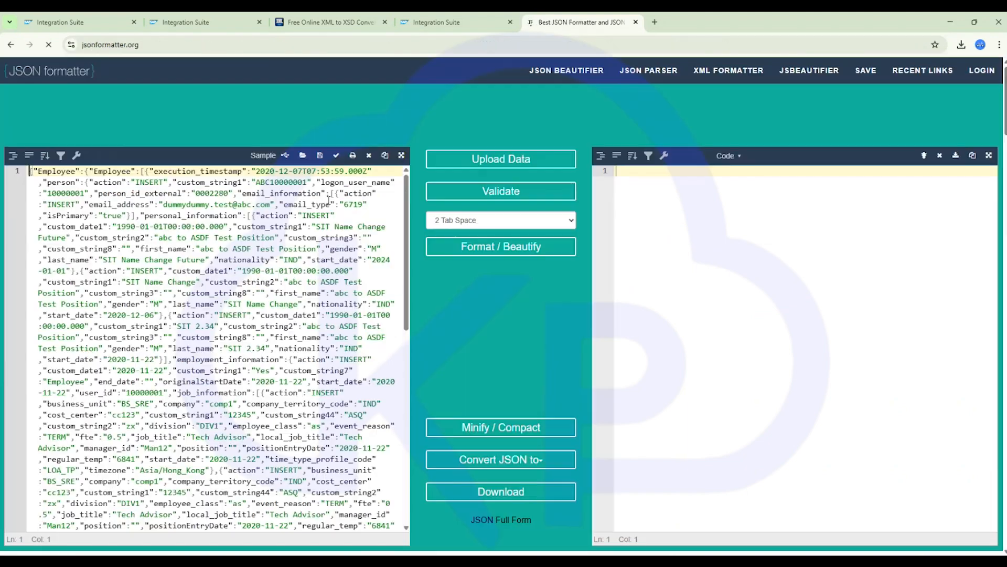
# - Paste the copied JSON message into the formatter and inspect the beautified output
pyautogui.hotkey('ctrl', 'a')
pyautogui.hotkey('ctrl', 'v')
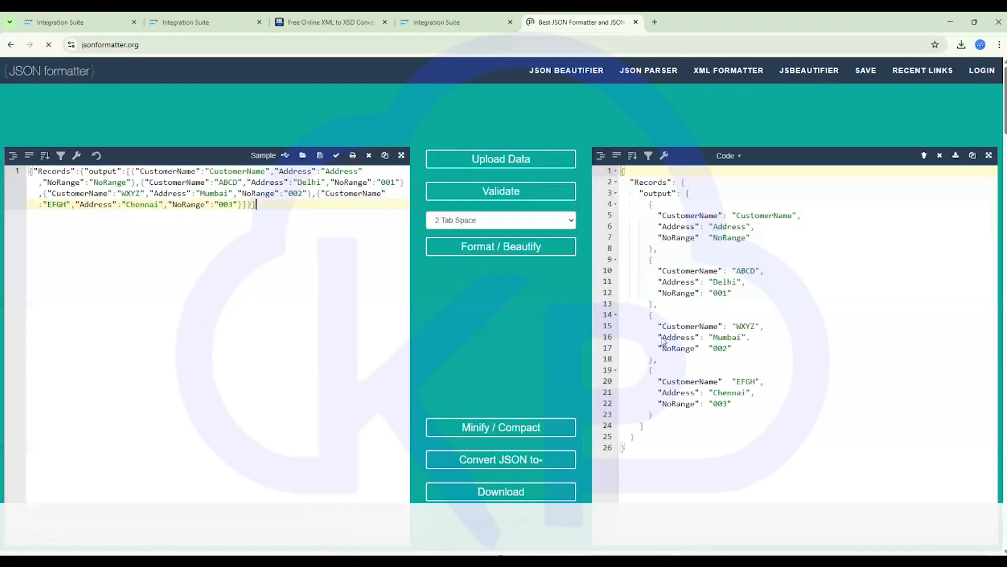
pyautogui.moveTo(641, 446); pyautogui.dragTo(662, 412)
pyautogui.click(863, 264)
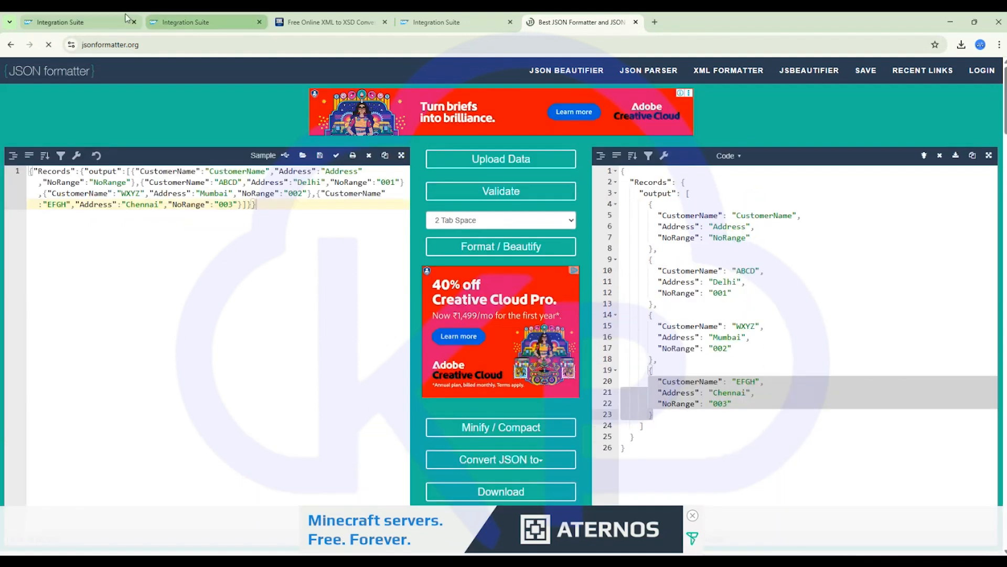
# - Add a JSON to XML Converter step after the XML to JSON Converter
pyautogui.click(83, 22)
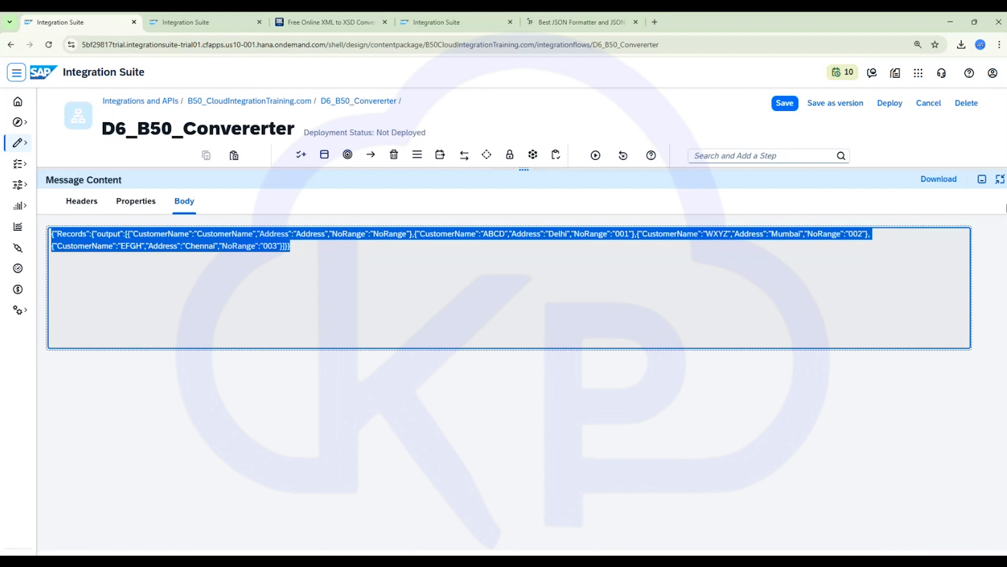
pyautogui.click(981, 179)
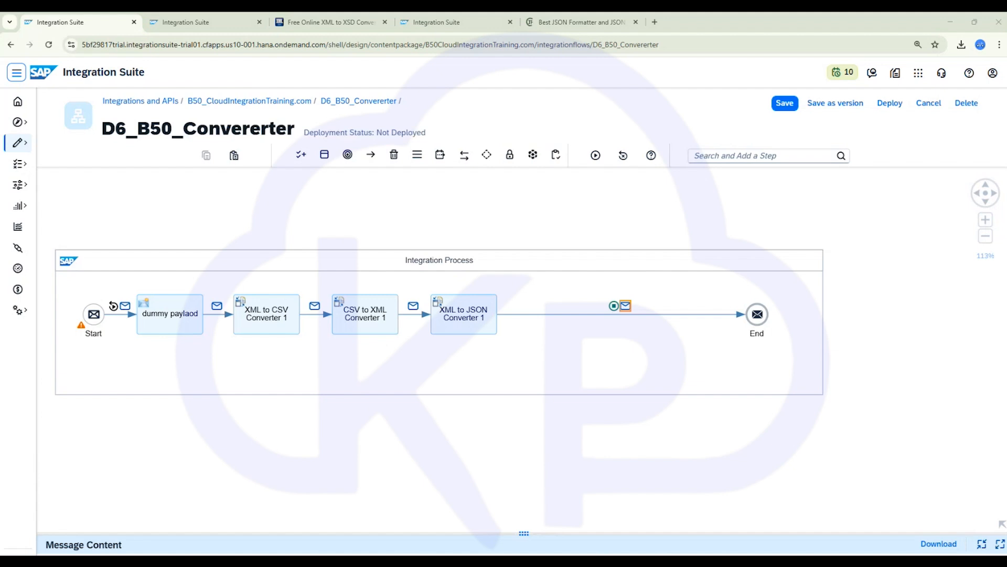
pyautogui.click(446, 323)
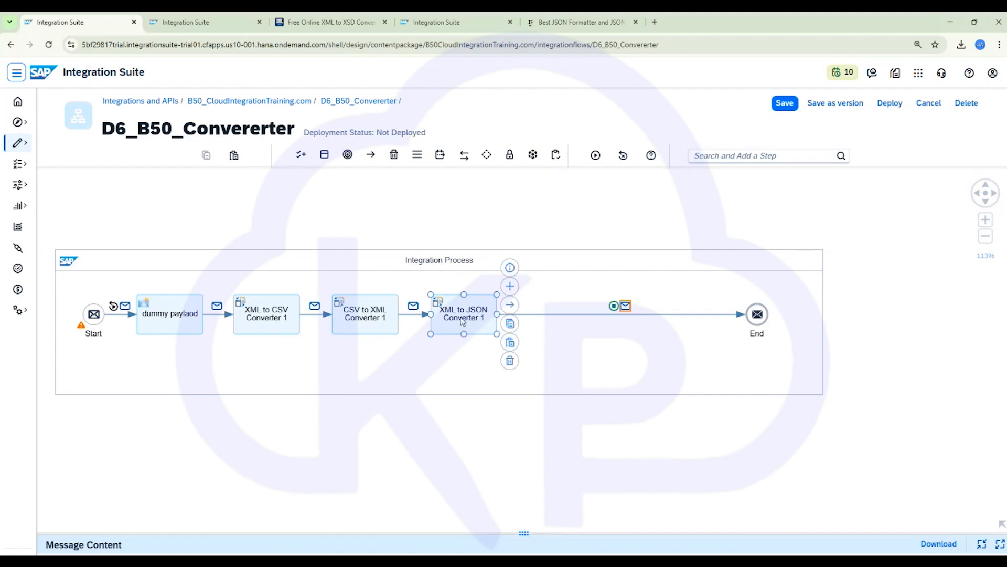
pyautogui.click(510, 288)
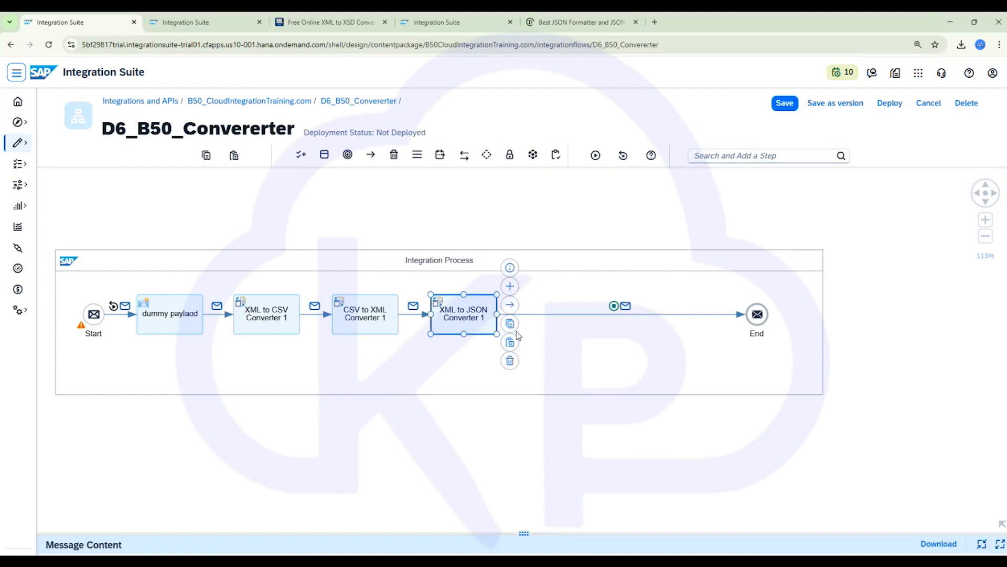
pyautogui.write('json to')
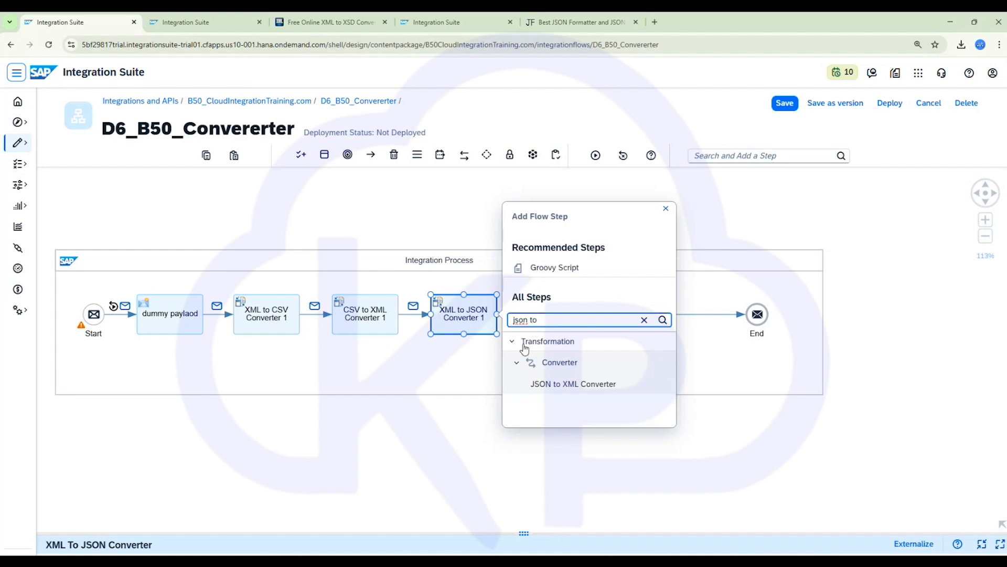
pyautogui.click(578, 385)
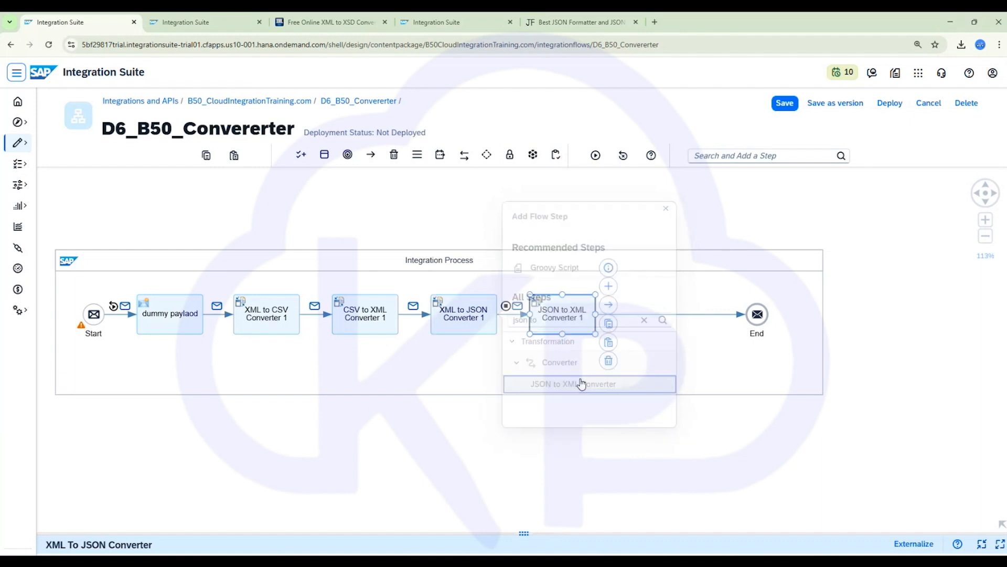
pyautogui.click(560, 318)
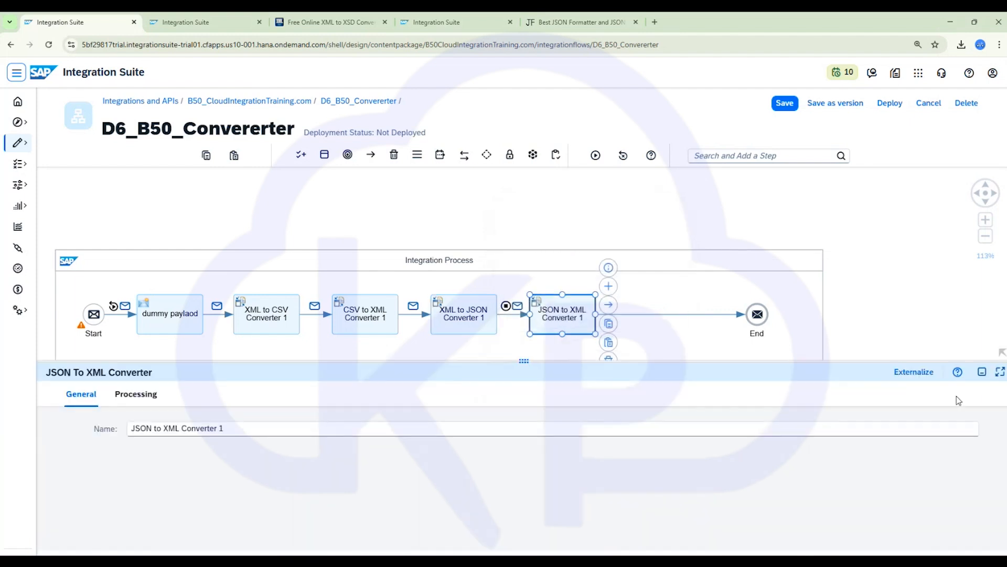
# - Set the JSON to XML Converter's XML root element name to Batch50
pyautogui.click(1001, 372)
pyautogui.click(120, 202)
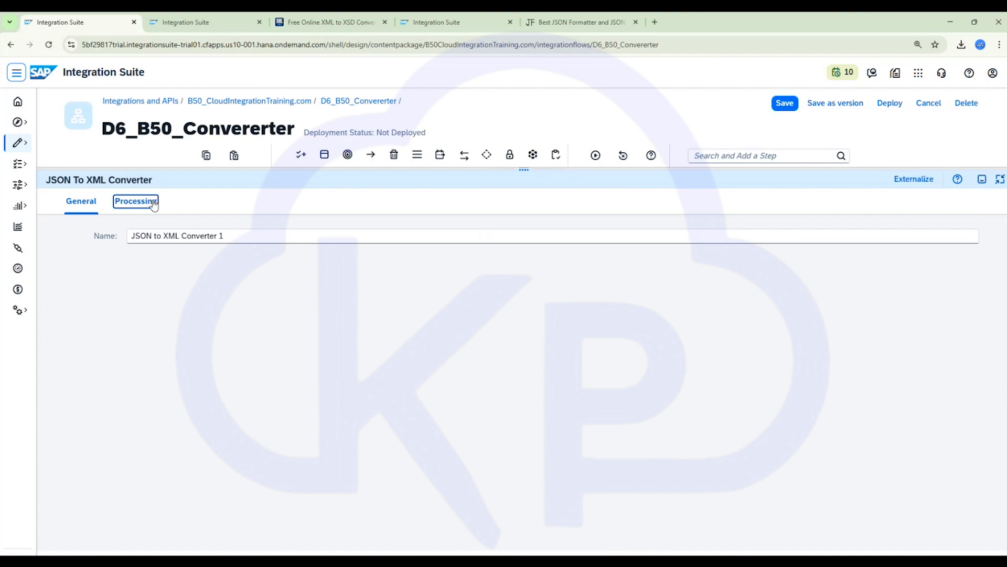
pyautogui.doubleClick(237, 377)
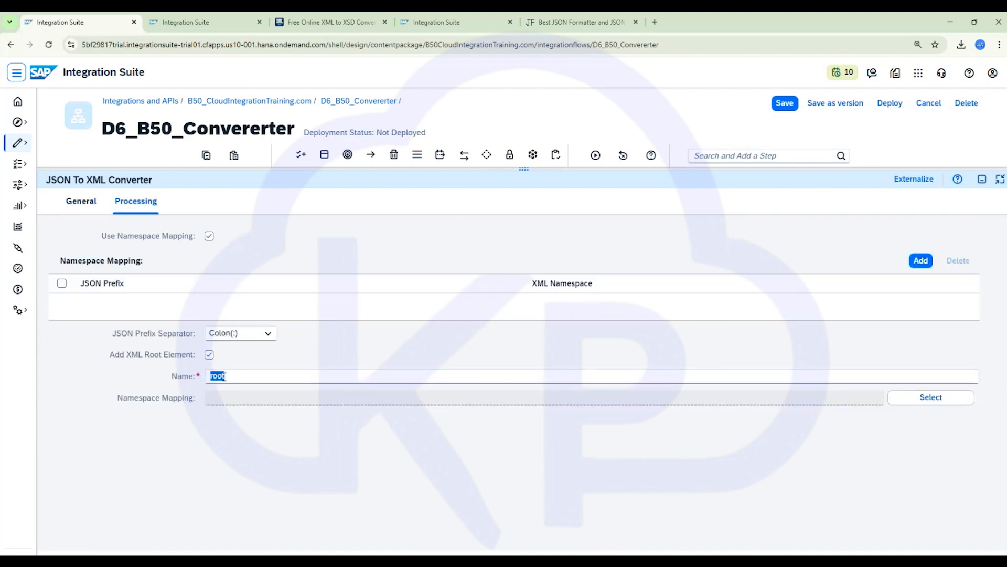
pyautogui.click(231, 376)
pyautogui.doubleClick(231, 376)
pyautogui.write('Batch50')
pyautogui.click(981, 179)
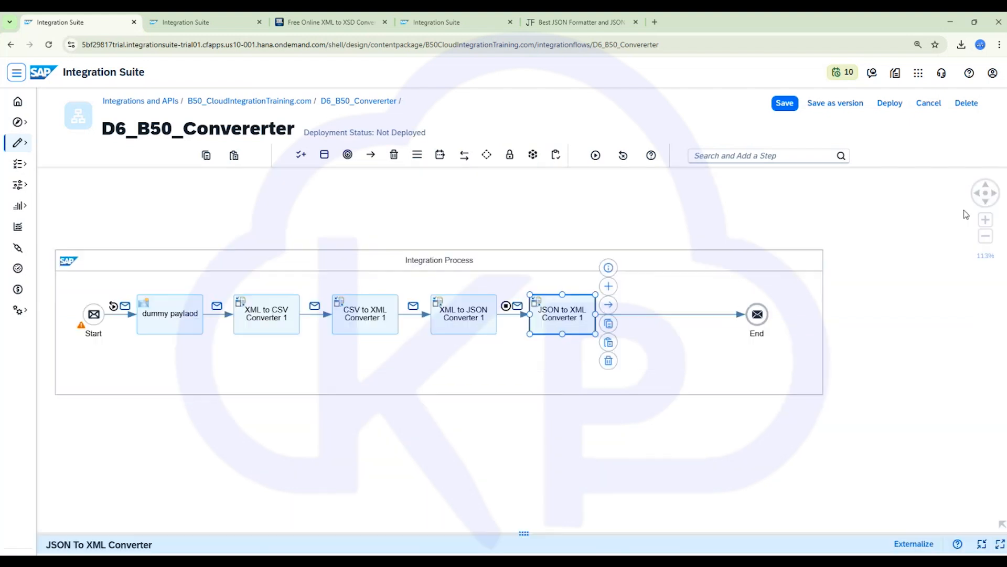
# - Run the simulation and view the output message body after the JSON to XML Converter
pyautogui.click(647, 314)
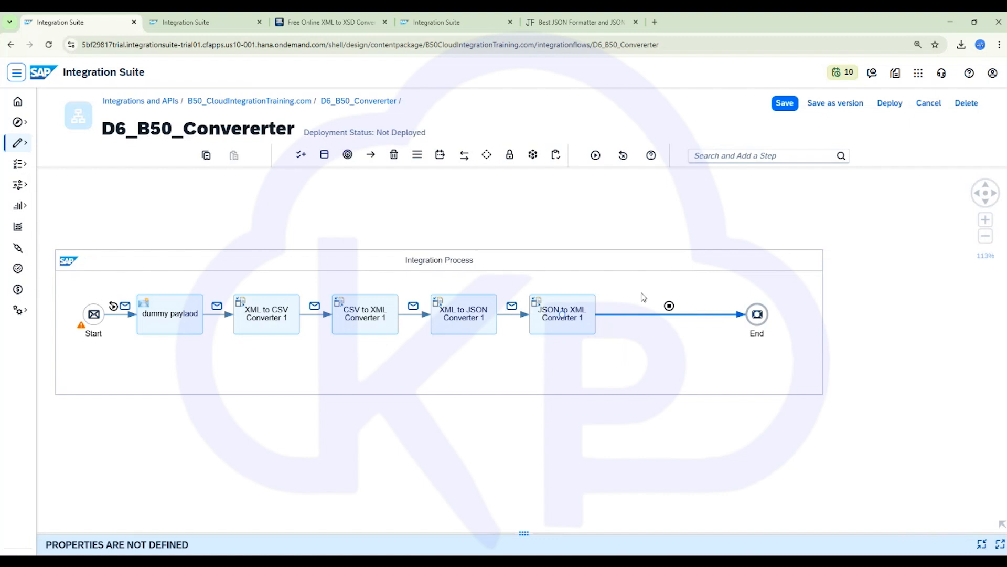
pyautogui.click(595, 156)
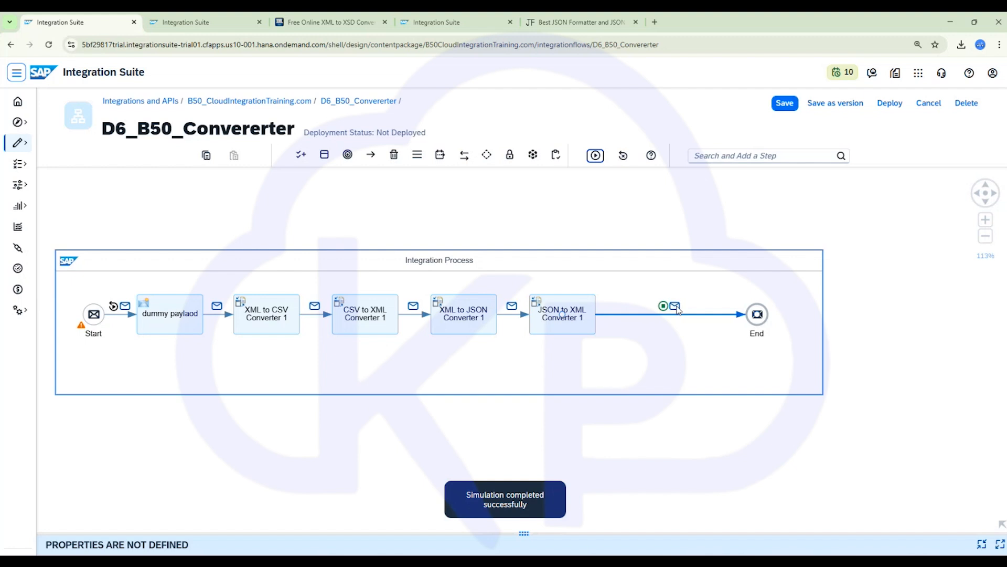
pyautogui.click(675, 306)
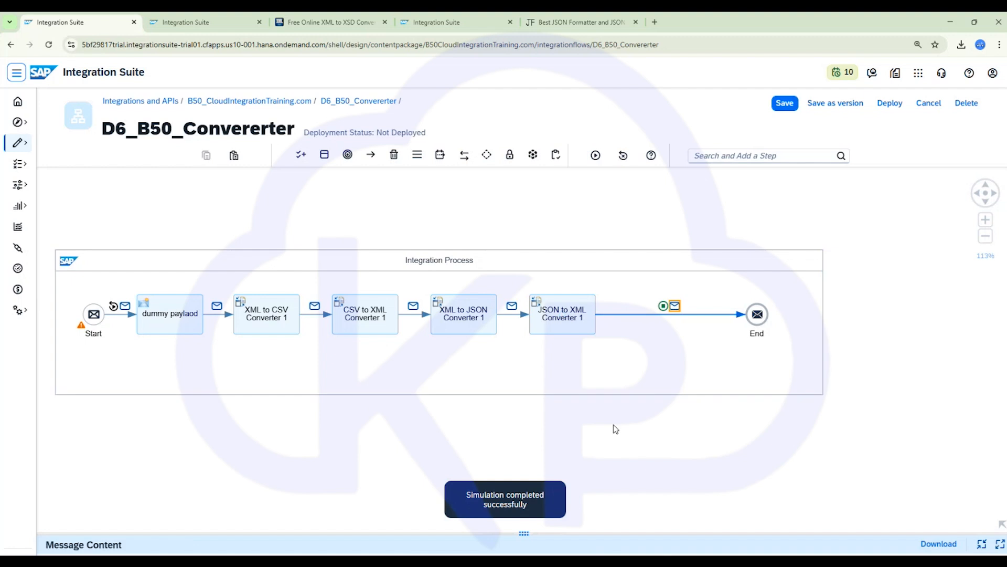
pyautogui.click(1000, 544)
pyautogui.click(183, 202)
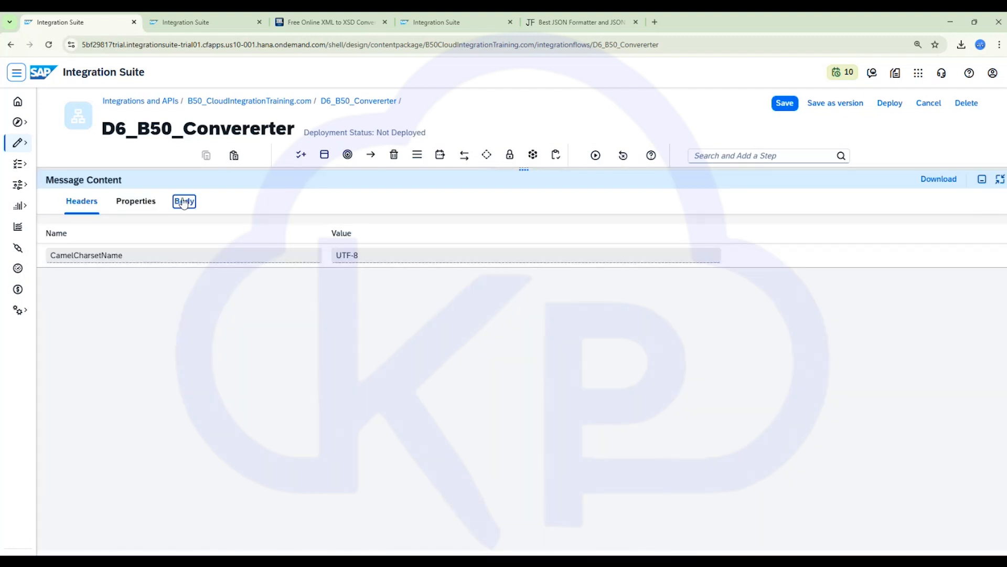
pyautogui.moveTo(387, 275); pyautogui.dragTo(47, 232)
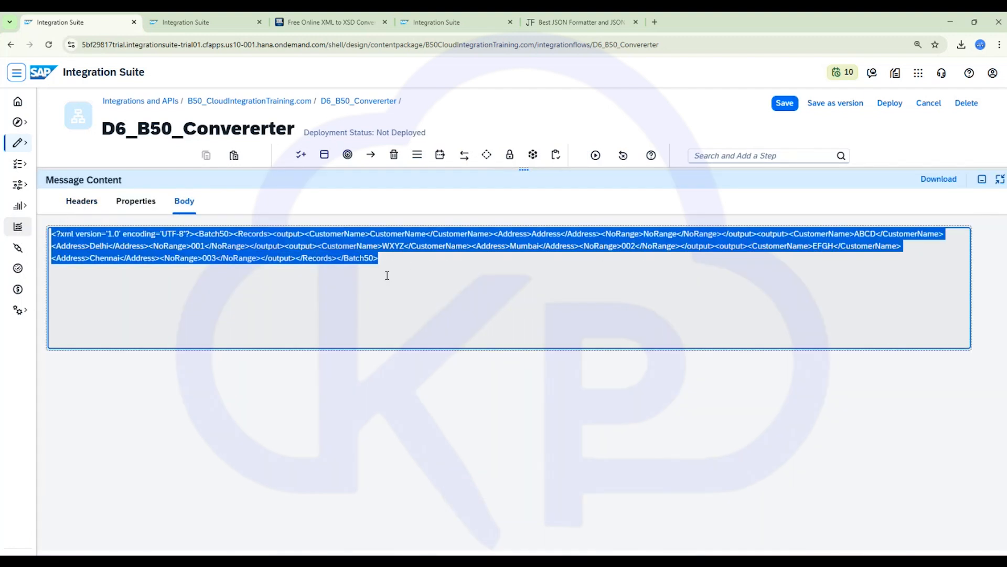
pyautogui.click(416, 270)
pyautogui.click(982, 180)
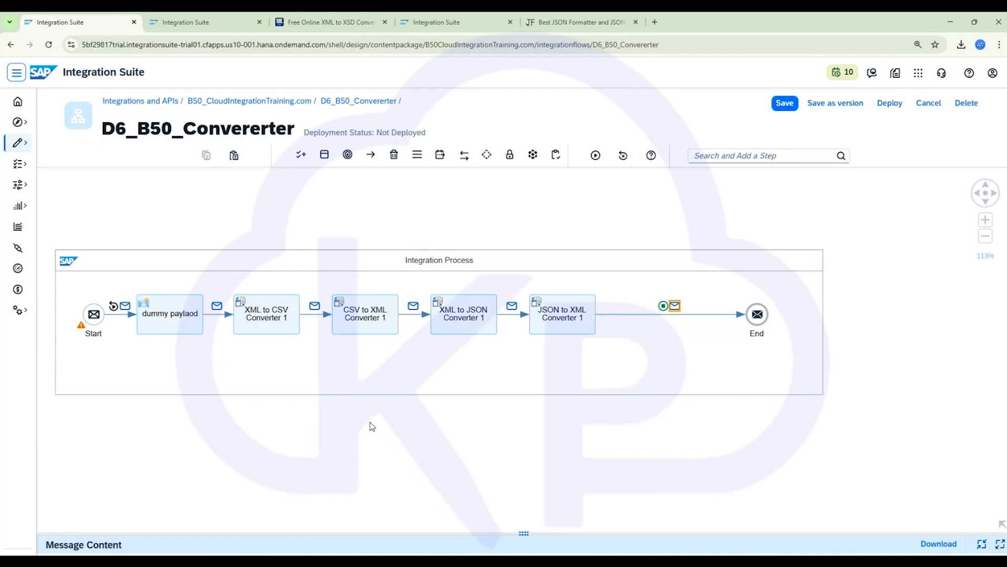
# - Select the converter steps one by one and open the XML to JSON Converter's properties
pyautogui.click(159, 322)
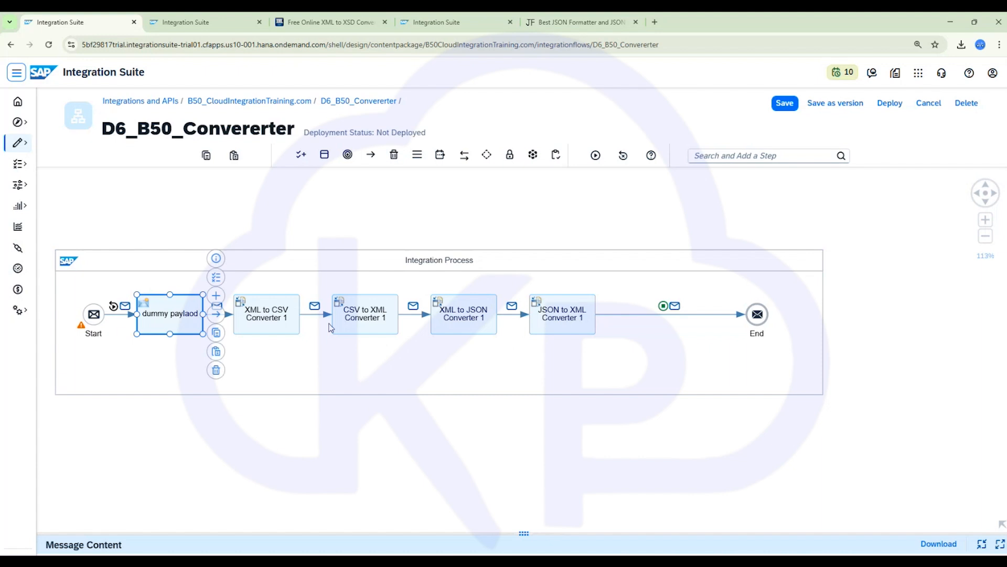
pyautogui.click(287, 322)
pyautogui.click(393, 321)
pyautogui.click(464, 320)
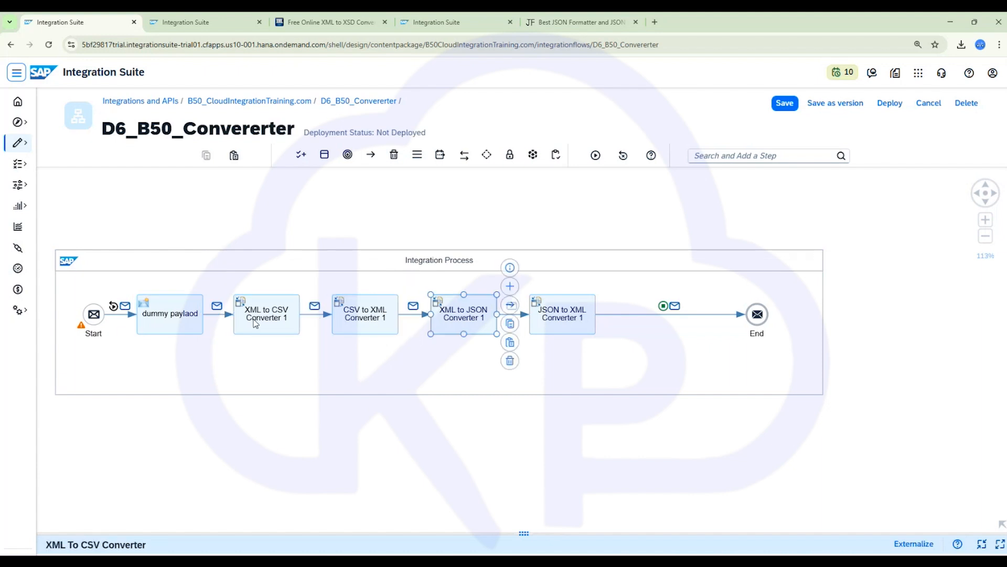
pyautogui.click(217, 305)
pyautogui.click(999, 544)
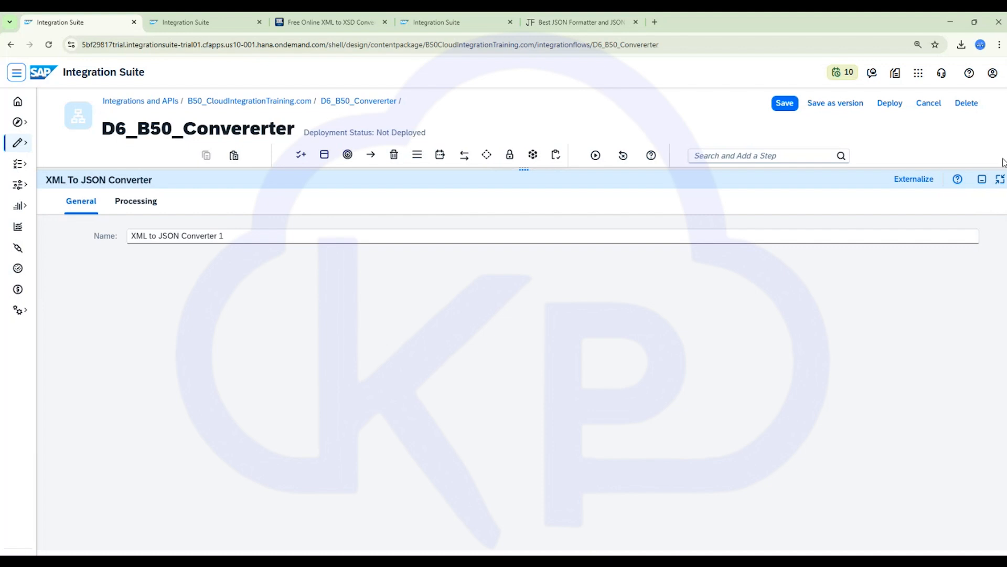
pyautogui.click(981, 179)
pyautogui.click(283, 392)
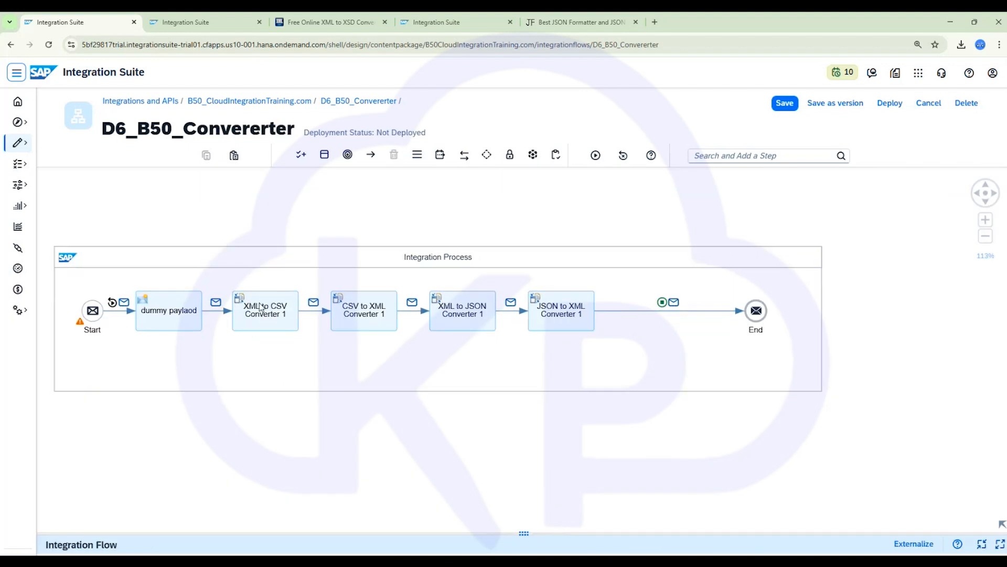
# - Inspect the headers, properties and body of the simulated message after the dummy payload step
pyautogui.click(216, 303)
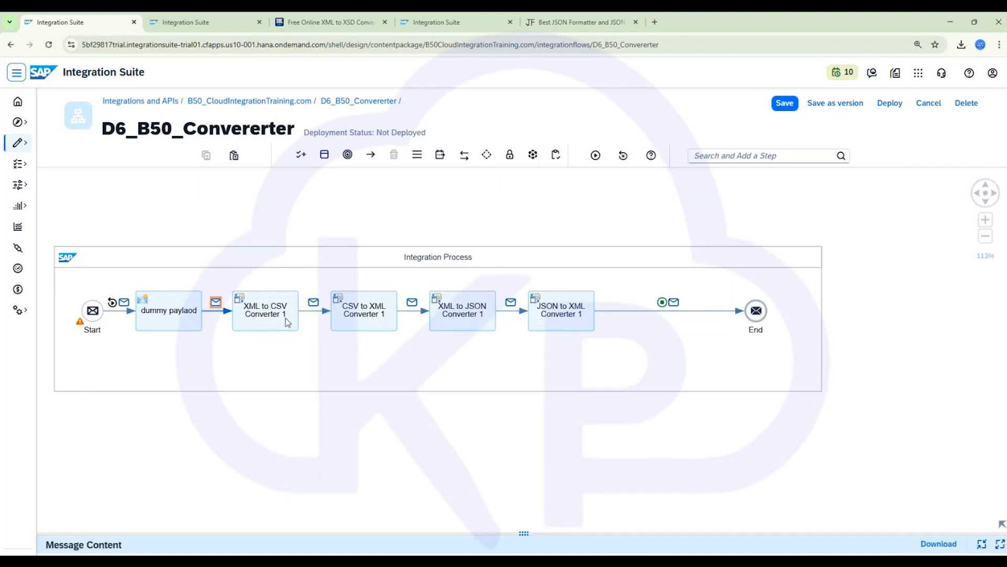
pyautogui.click(1000, 544)
pyautogui.click(129, 202)
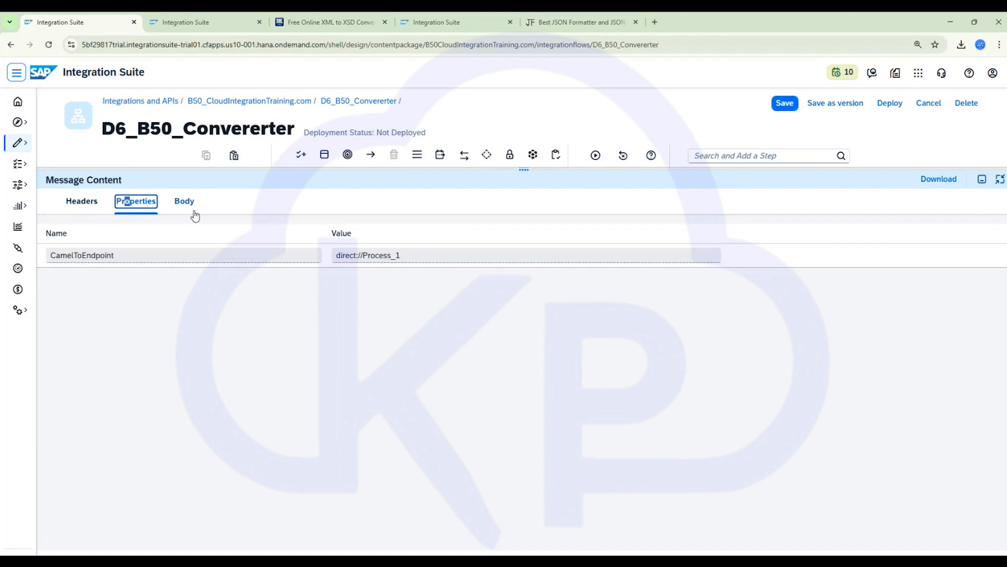
pyautogui.click(184, 202)
pyautogui.click(150, 204)
pyautogui.click(78, 201)
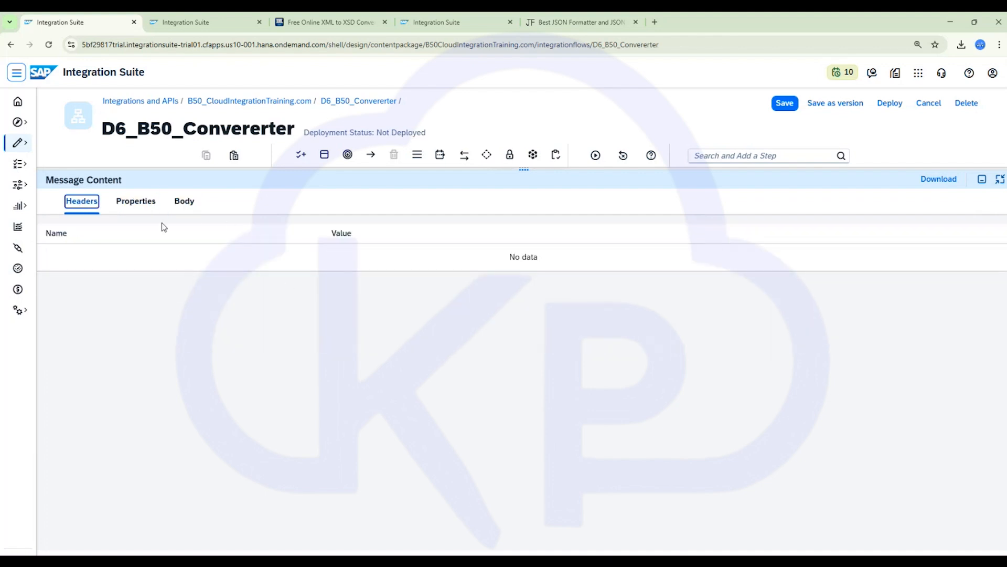
pyautogui.click(981, 179)
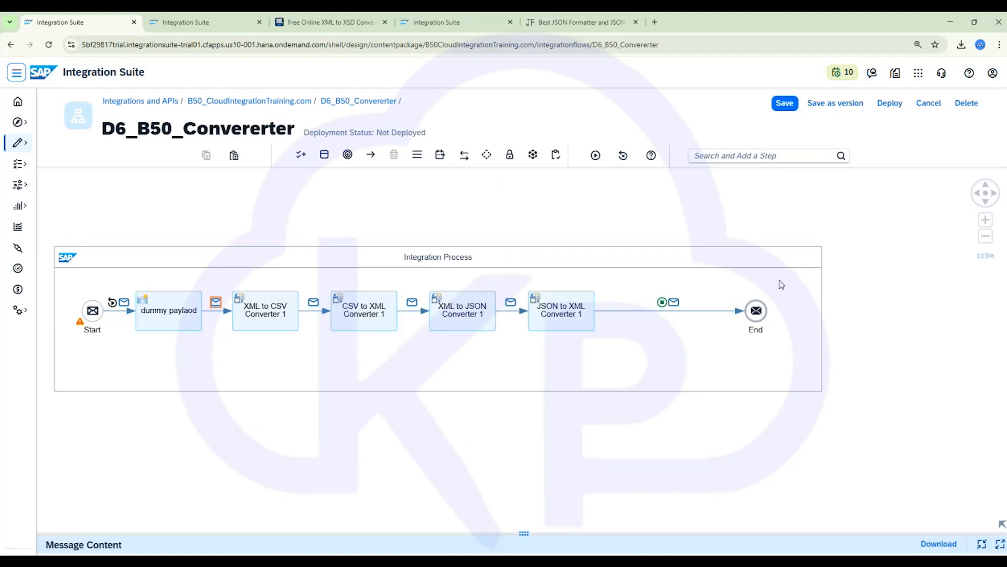
# - Inspect the properties and body of the simulated message after the CSV to XML Converter
pyautogui.click(414, 303)
pyautogui.click(1000, 545)
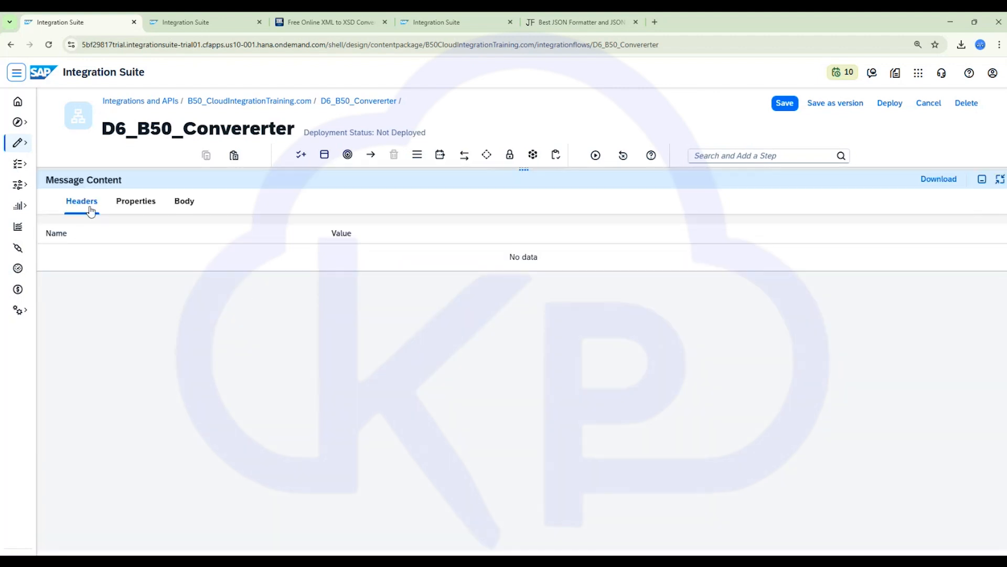
pyautogui.click(135, 202)
pyautogui.click(185, 201)
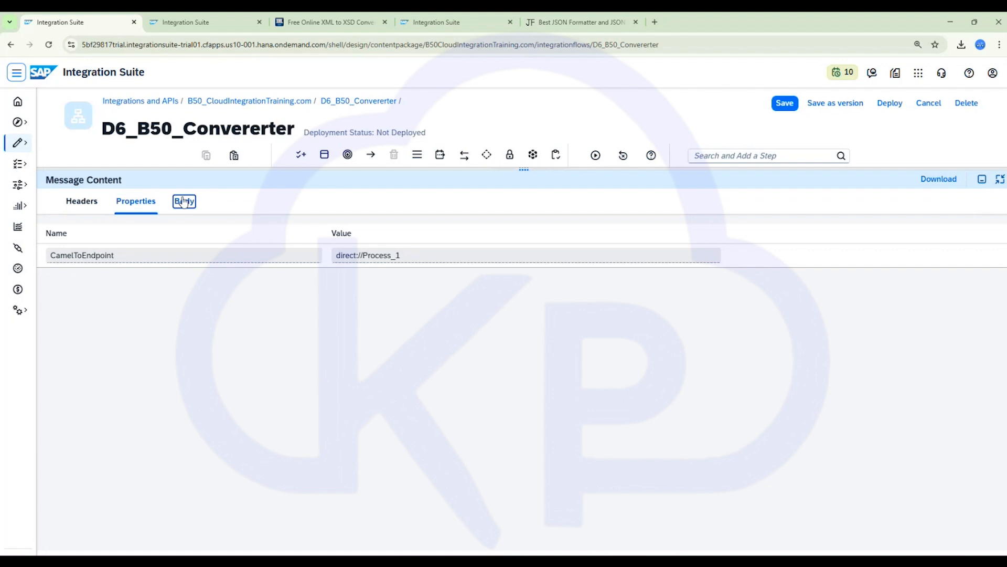
pyautogui.click(982, 179)
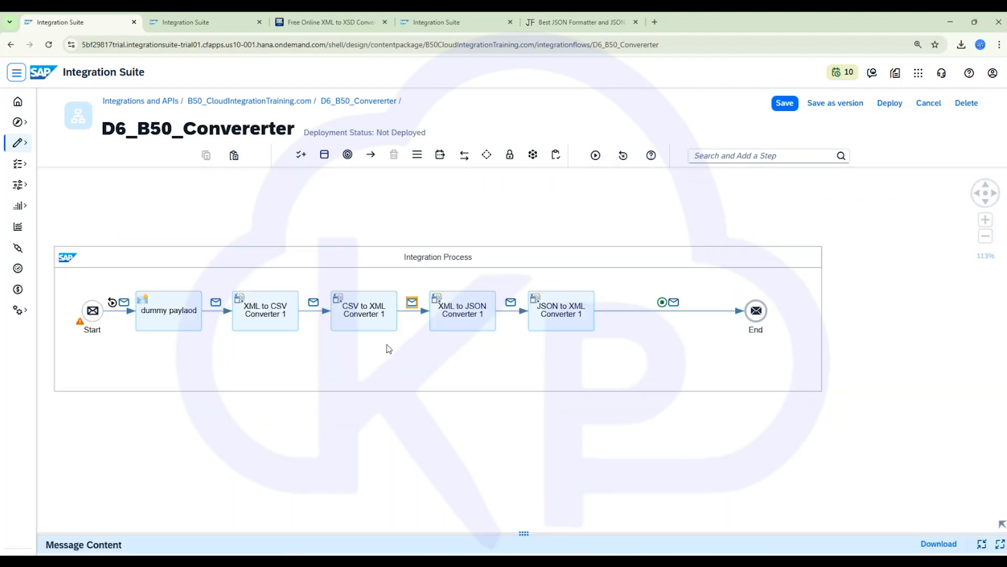
# - Save the integration flow as a new version 1.0.1, adding a comment
pyautogui.click(86, 315)
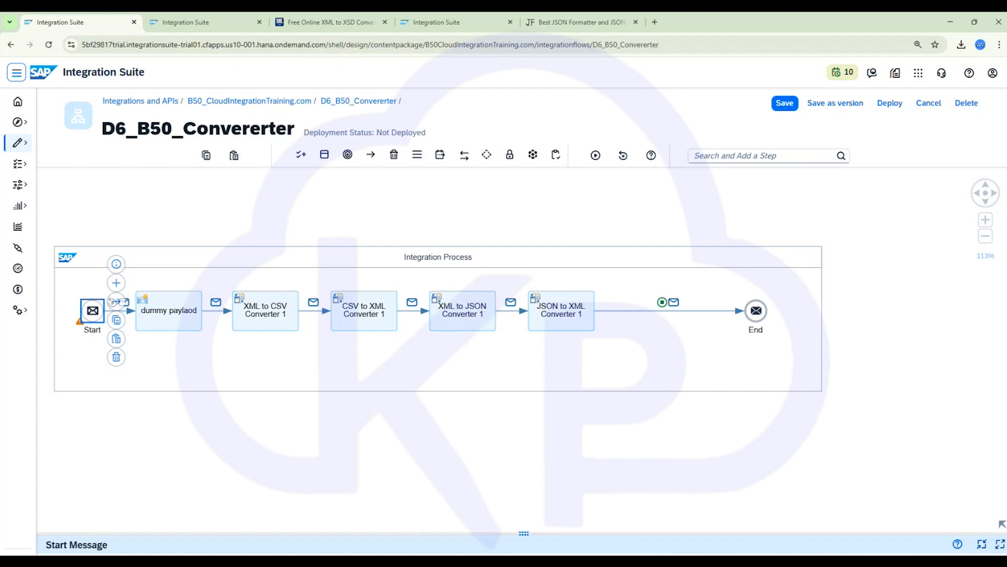
pyautogui.click(823, 103)
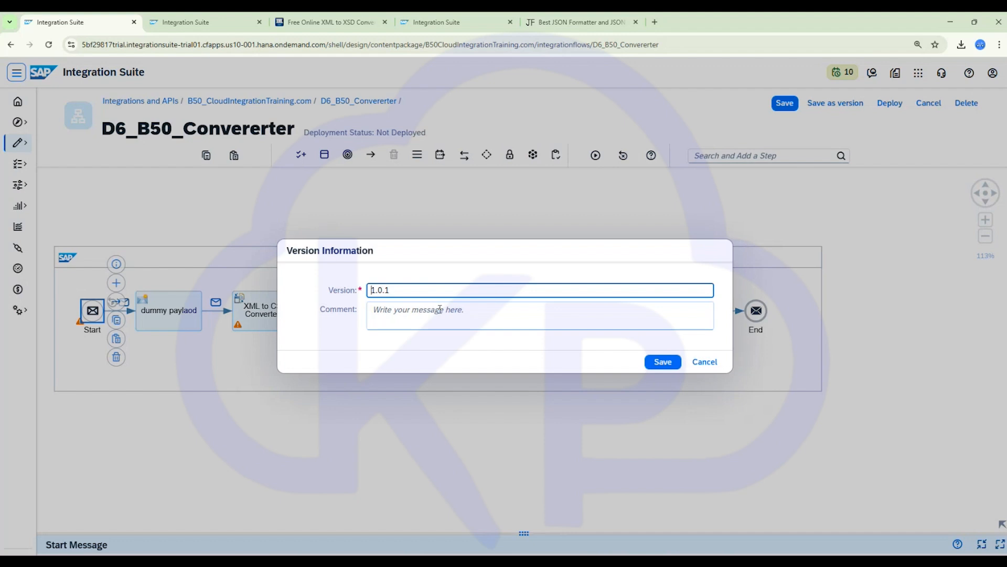
pyautogui.click(440, 309)
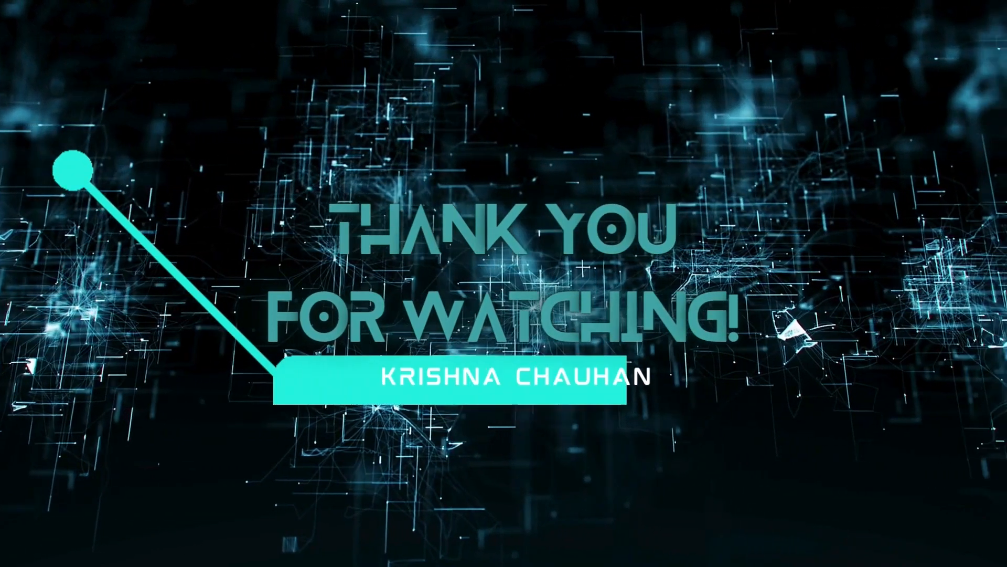